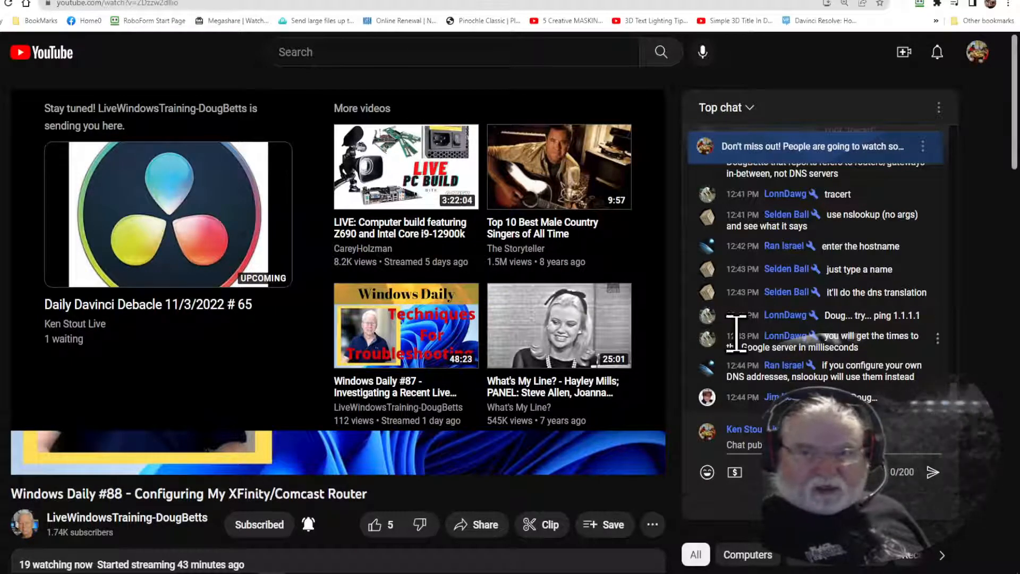
- Switch to DaVinci Resolve, open the "map of United States" project and show its timeline for editing
left_click(956, 0)
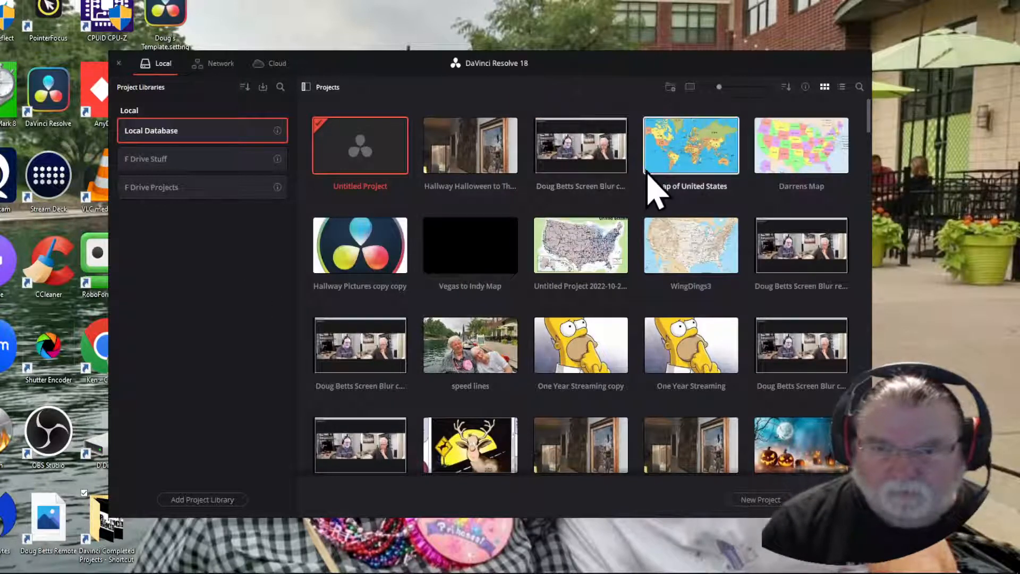
double_click(687, 155)
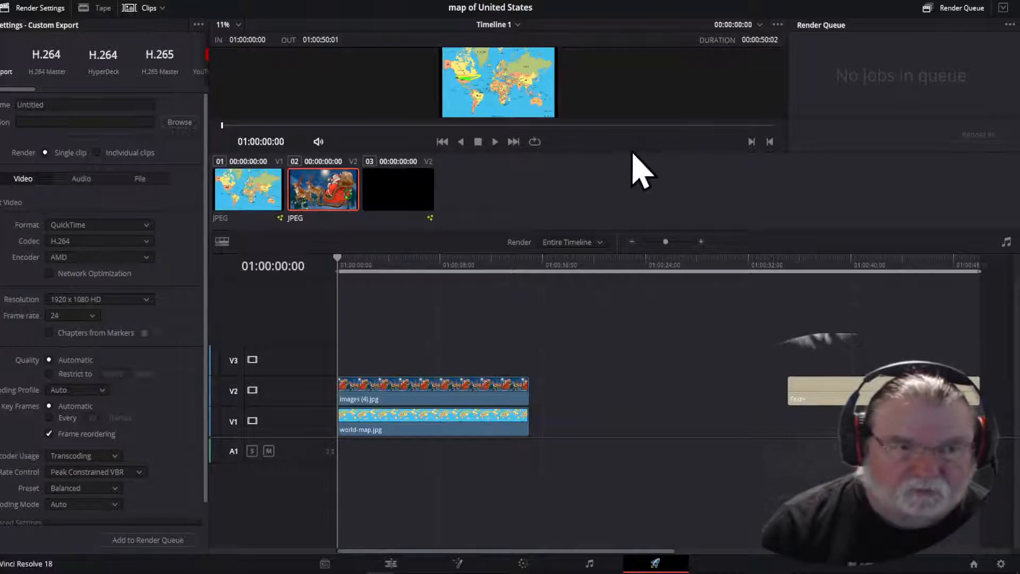
left_click(392, 566)
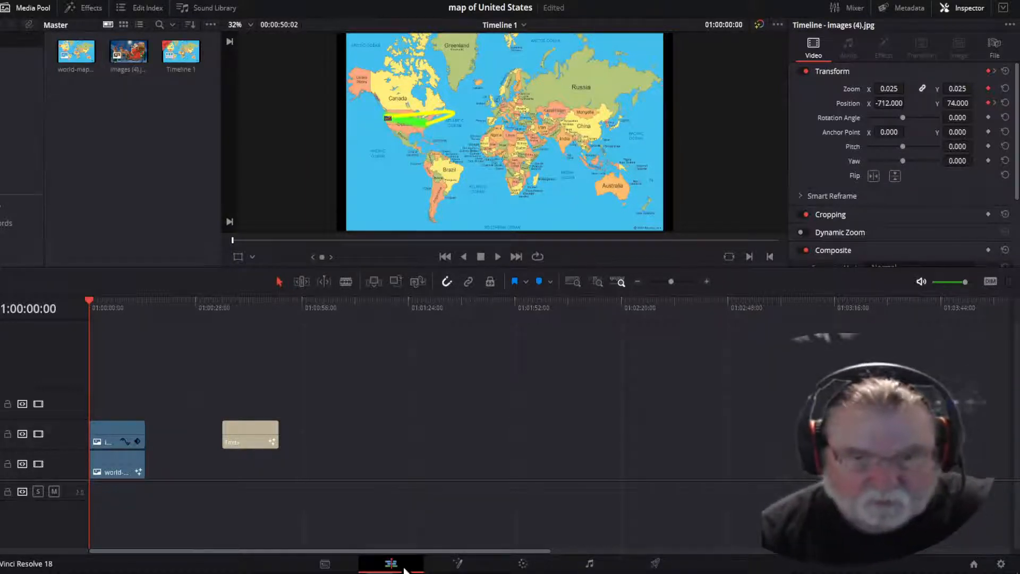
- Check the Text+ title clip on the timeline and return the playhead to the start
left_click(256, 309)
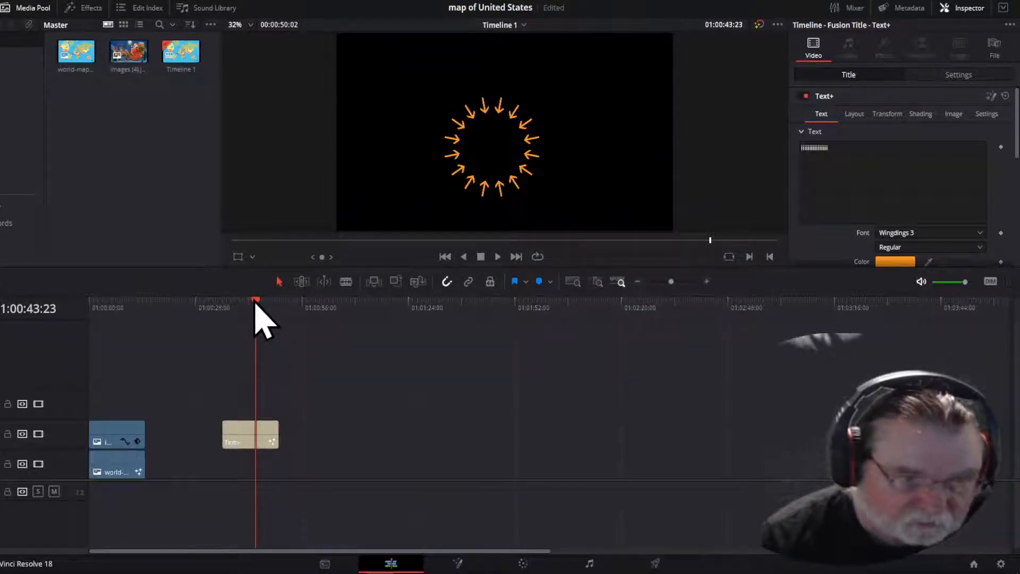
left_click_drag(256, 305, 90, 314)
left_click(106, 467)
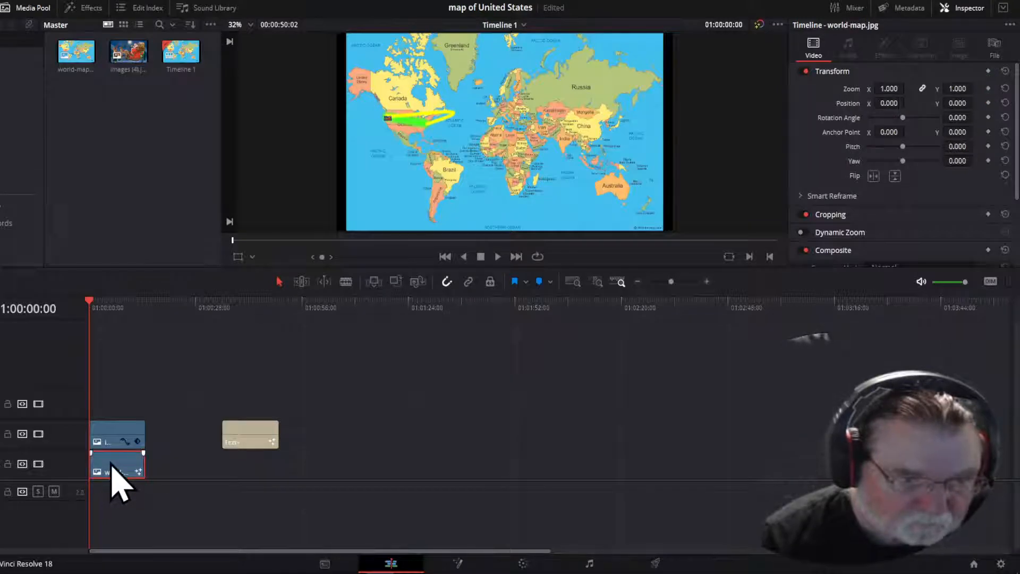
left_click(457, 565)
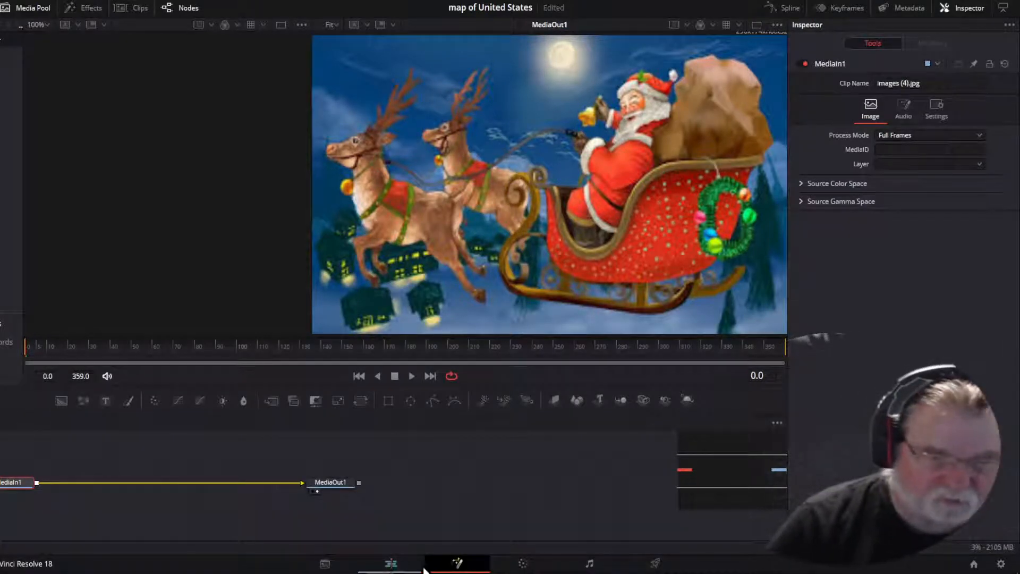
left_click(393, 565)
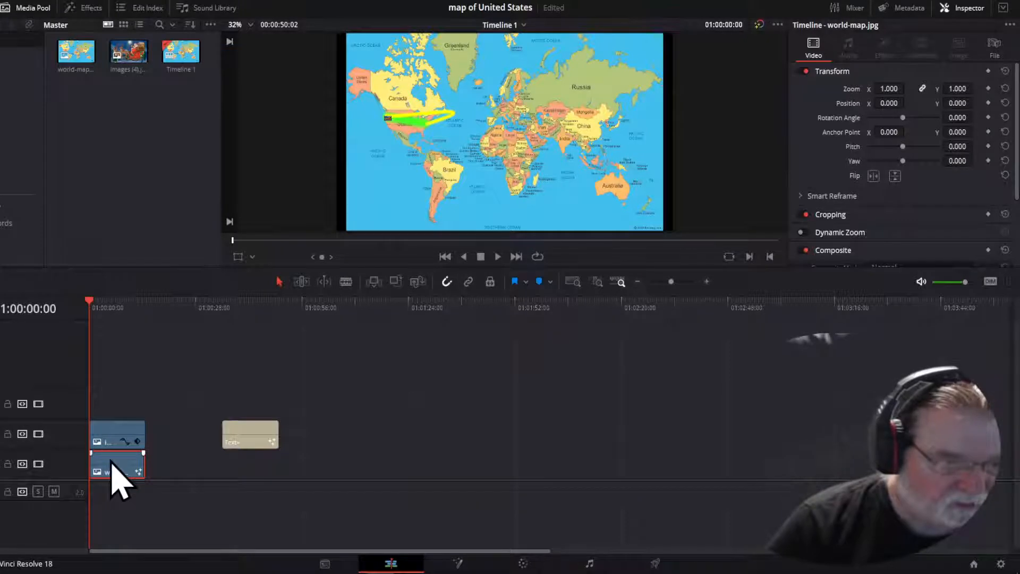
- Temporarily hide video track 1, scrub the clip on track 2 to view it alone, and show track 1 again
left_click(39, 464)
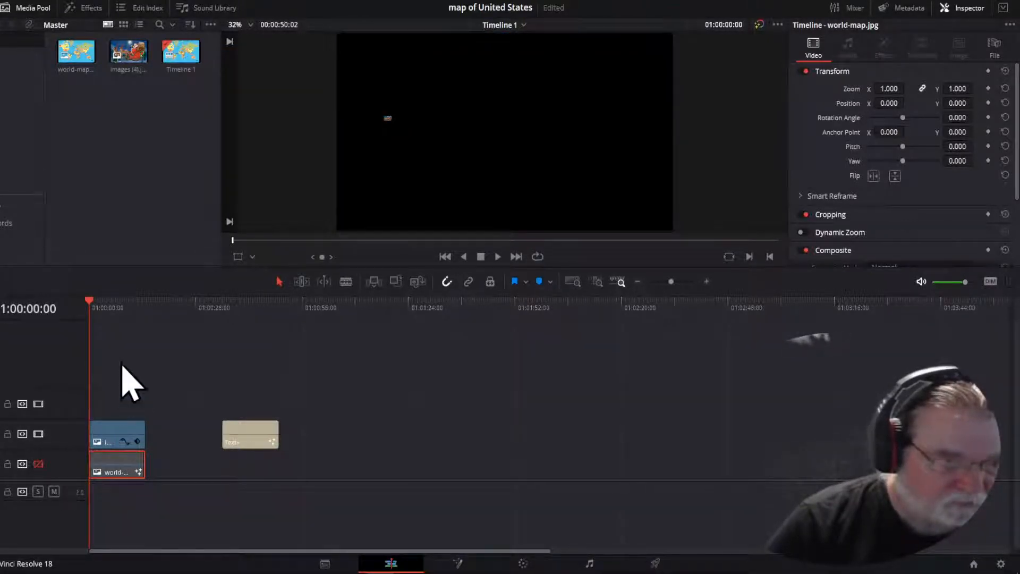
left_click(123, 316)
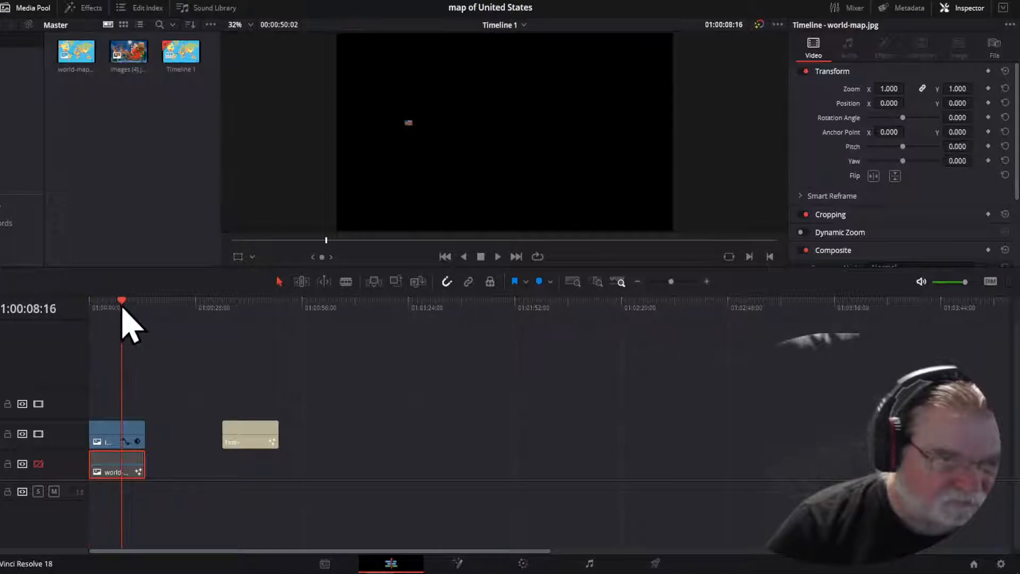
left_click_drag(121, 302, 100, 314)
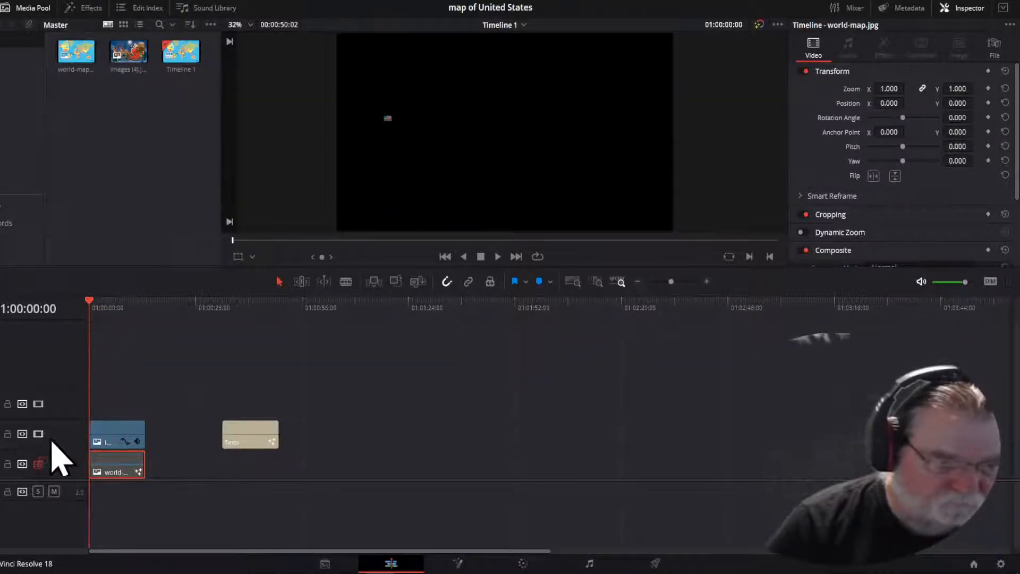
left_click(39, 464)
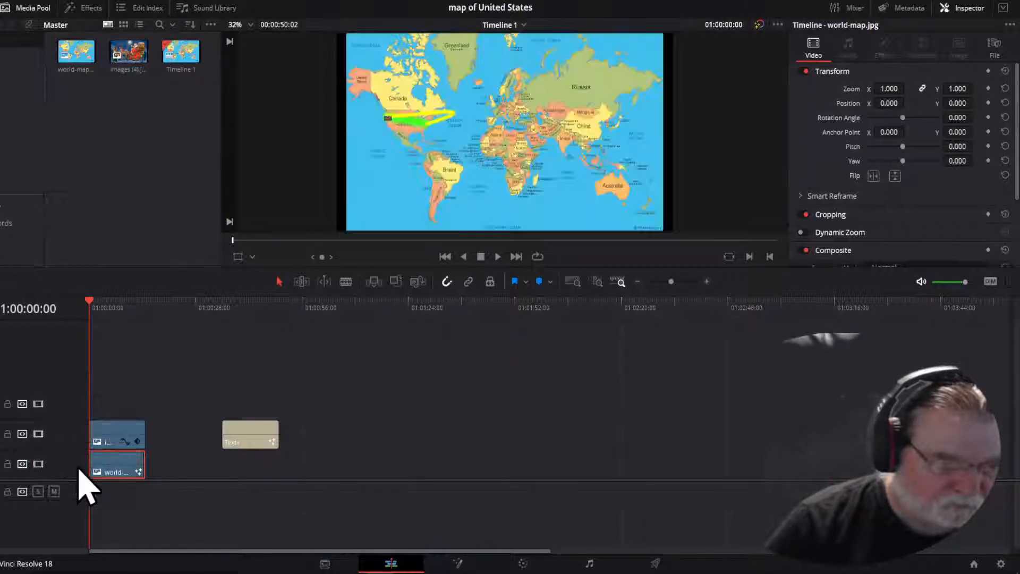
- Open the world-map.jpg clip's composition in Fusion and enlarge the node editor area
right_click(113, 468)
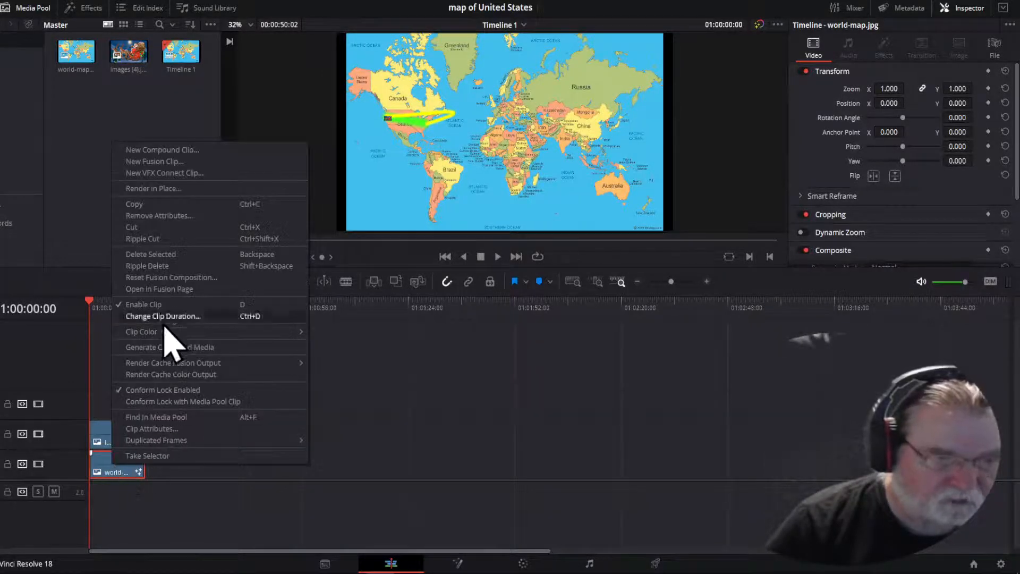
left_click(168, 289)
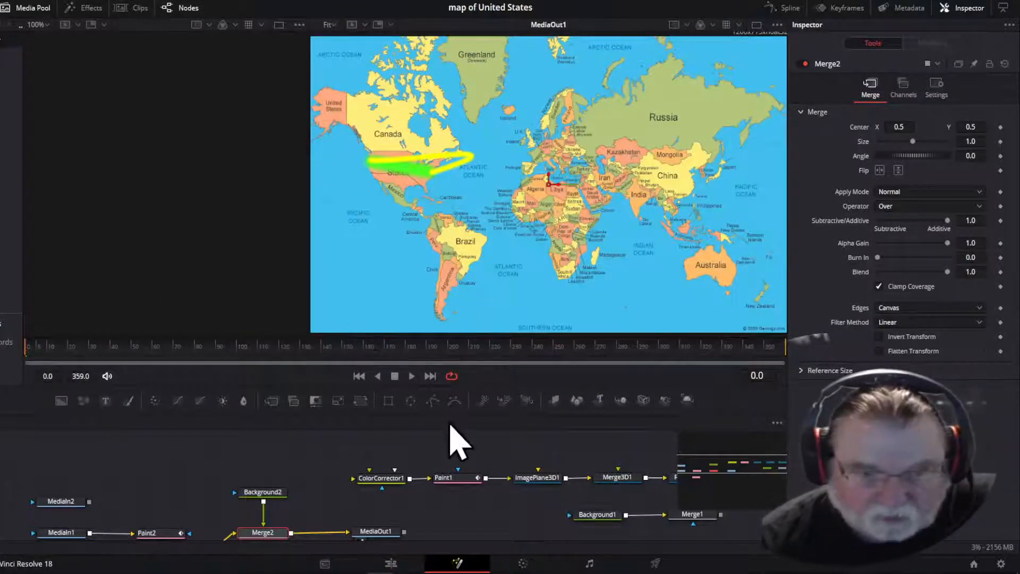
mouse_move(441, 414)
left_mouse_down()
mouse_move(456, 306)
mouse_move(464, 365)
left_mouse_up()
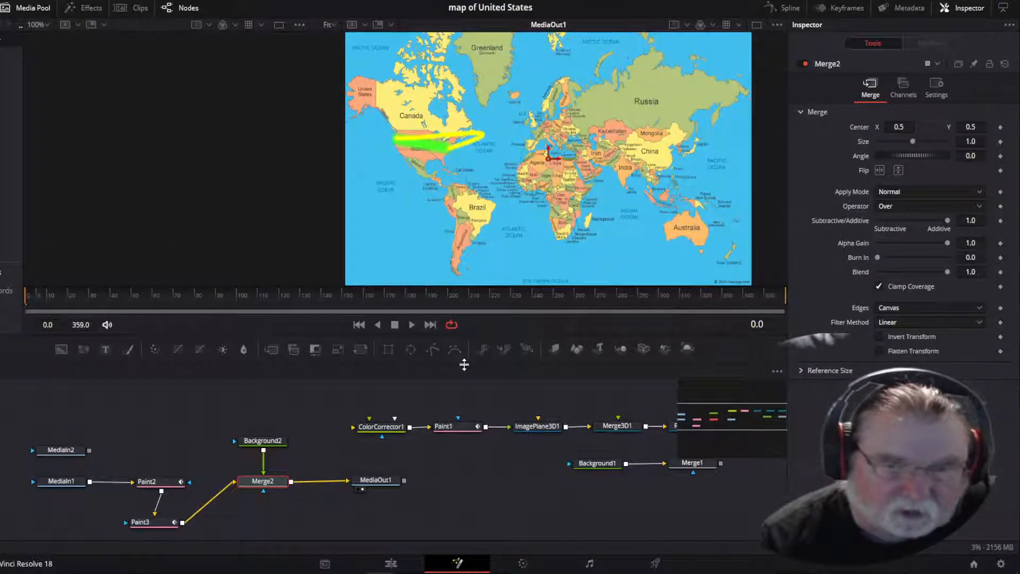
- Nudge Merge2's centre X to 0.498644 and align the Paint3 node directly beneath Paint2
mouse_move(549, 160)
left_mouse_down()
mouse_move(545, 196)
mouse_move(601, 192)
mouse_move(540, 181)
mouse_move(583, 175)
mouse_move(531, 170)
mouse_move(613, 161)
mouse_move(567, 163)
left_mouse_up()
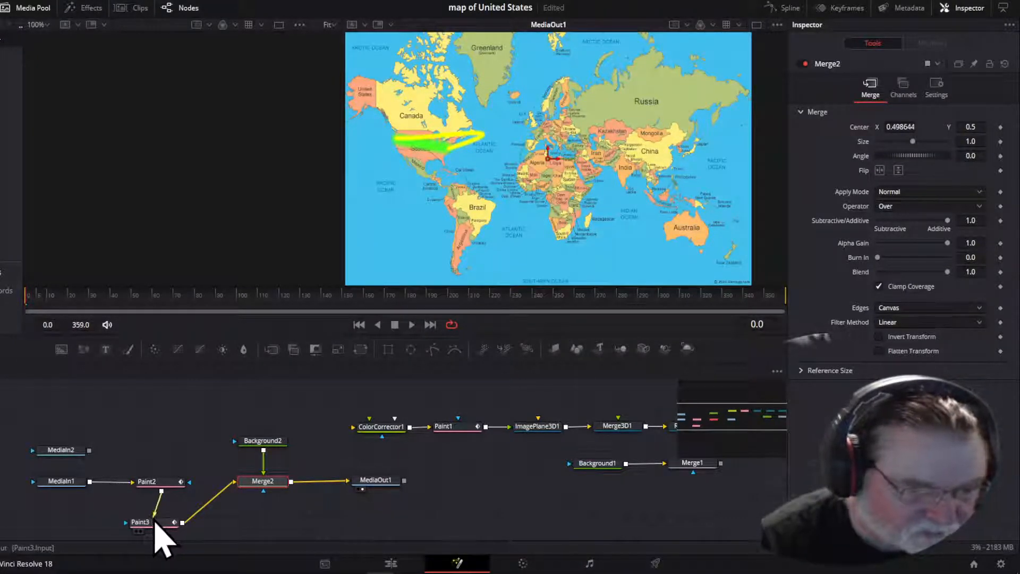
left_click_drag(155, 521, 166, 518)
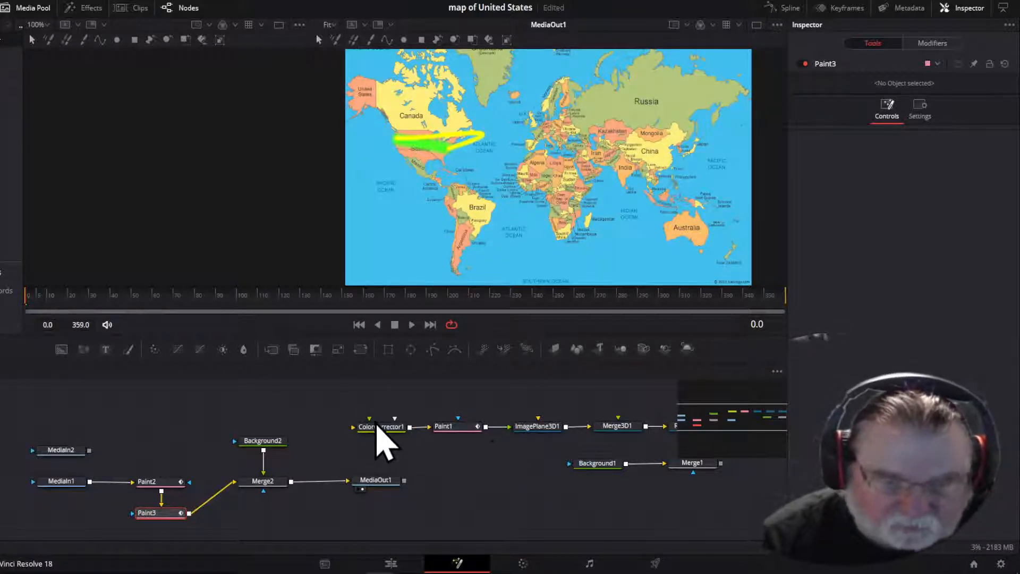
- Select the separate node group from ColorCorrector1 through Merge1 and move it farther right, away from the main map nodes
mouse_move(365, 397)
left_mouse_down()
mouse_move(592, 464)
mouse_move(717, 475)
left_mouse_up()
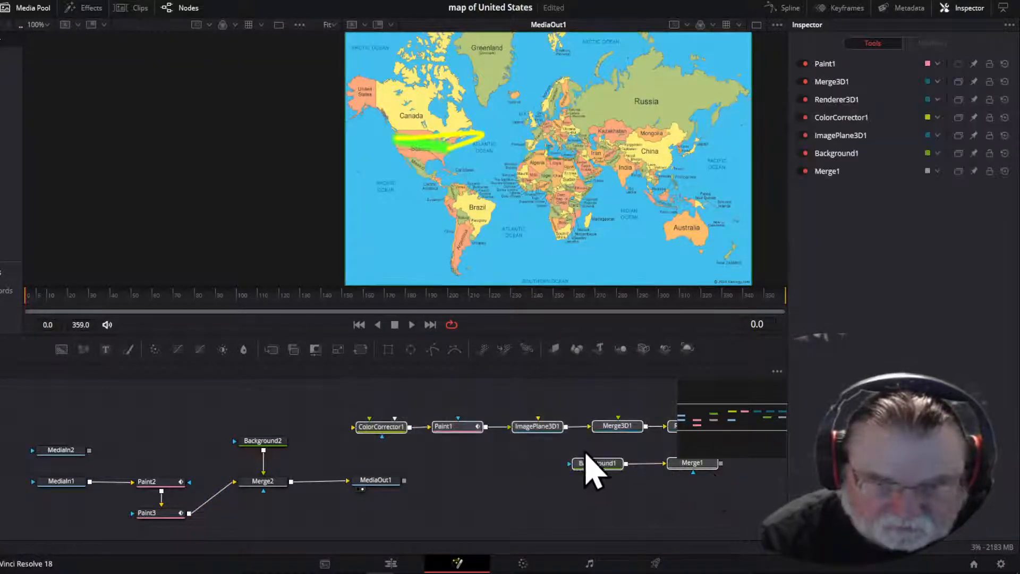
mouse_move(555, 427)
left_mouse_down()
mouse_move(598, 444)
mouse_move(611, 494)
mouse_move(788, 501)
mouse_move(779, 494)
left_mouse_up()
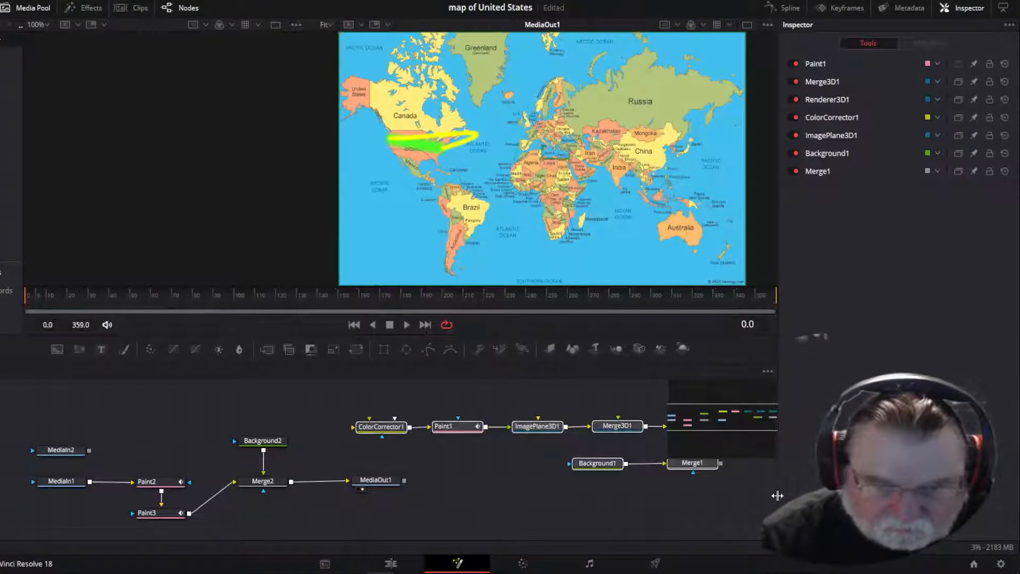
left_click_drag(541, 426, 746, 499)
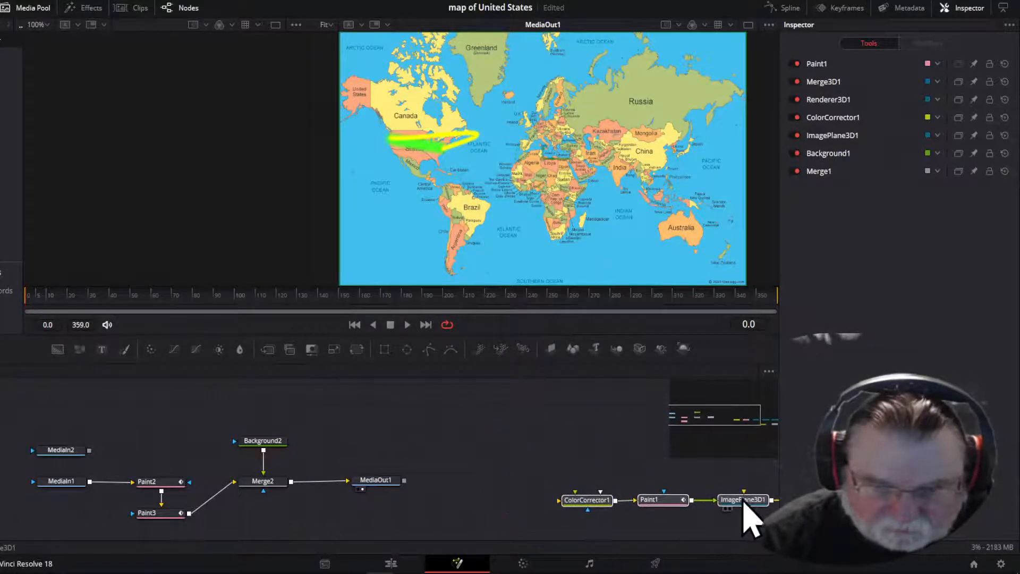
left_click(746, 499)
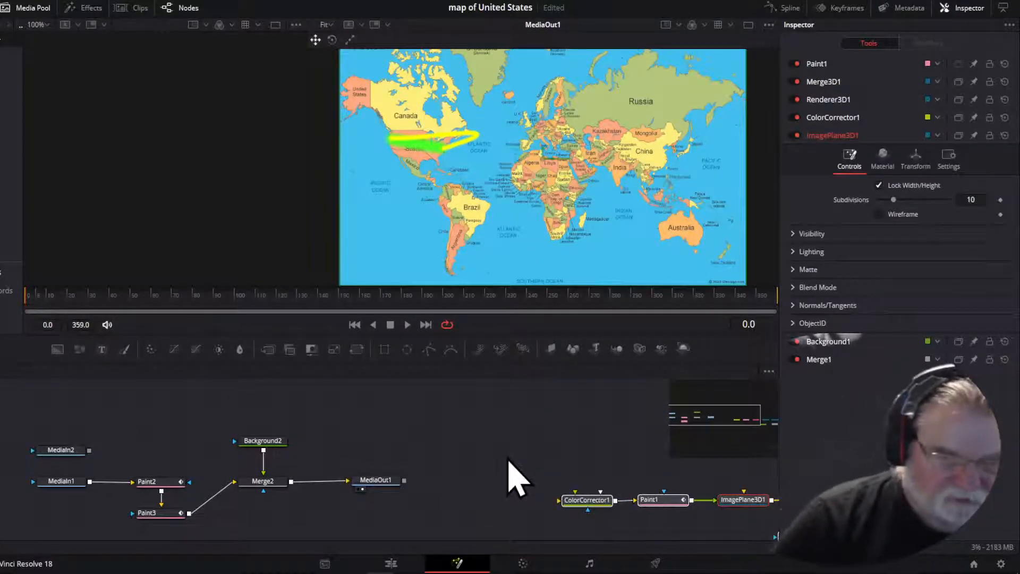
left_click_drag(748, 423, 691, 420)
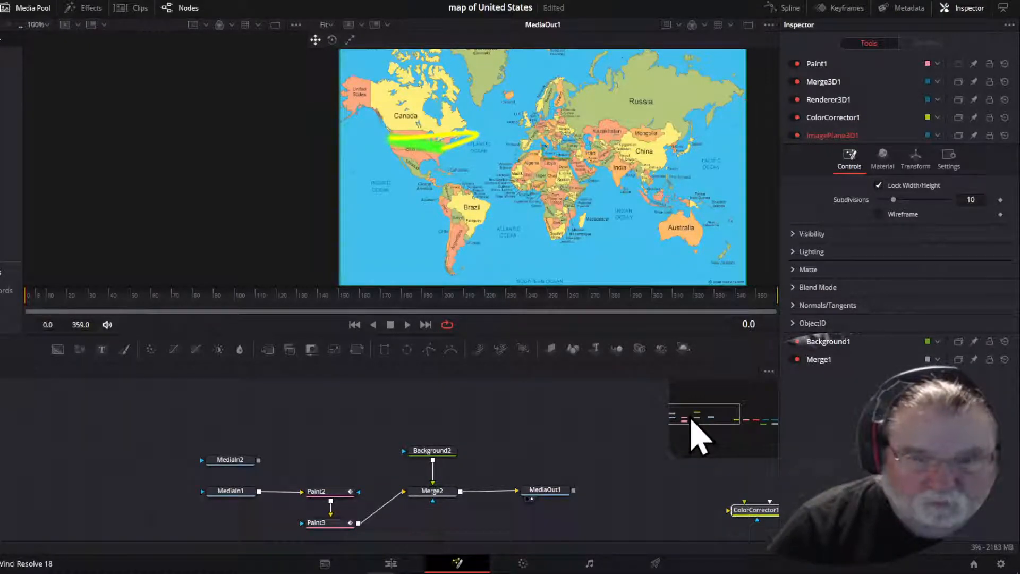
- Change the colour of Paint3's PolylineStroke5 modifier from yellow to blue with RGB 33, 63, 255
left_click(327, 527)
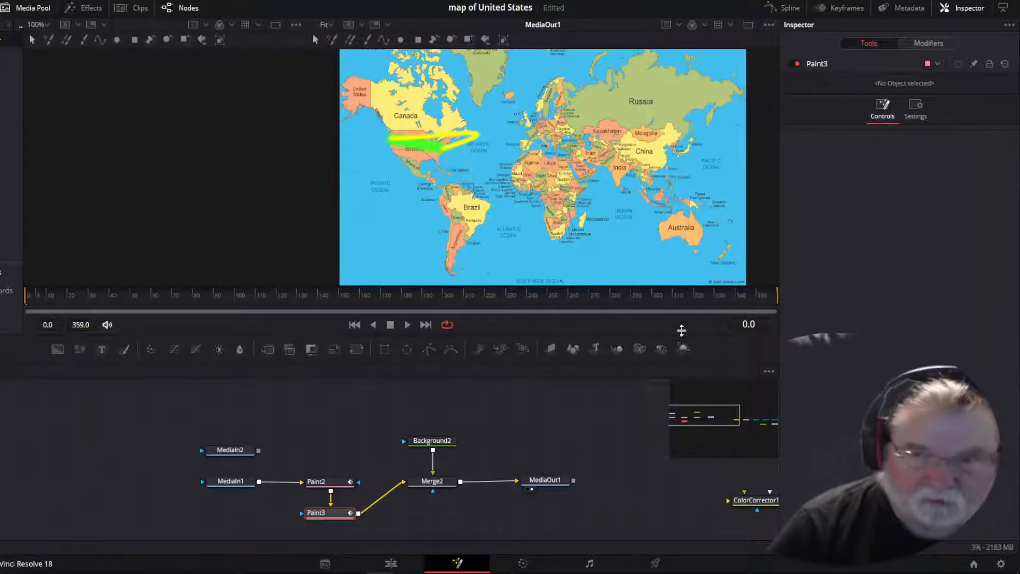
left_click(931, 45)
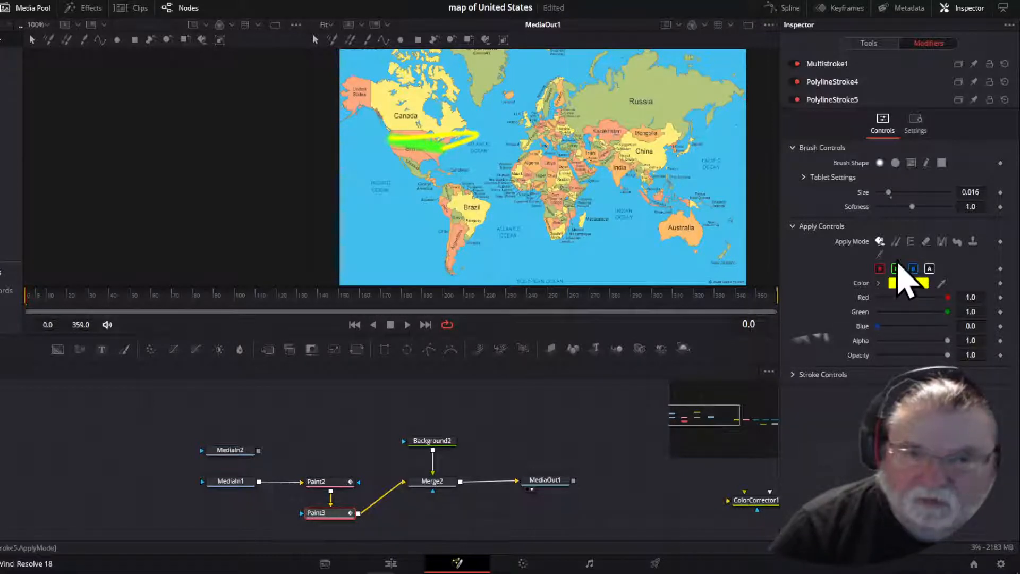
left_click(827, 88)
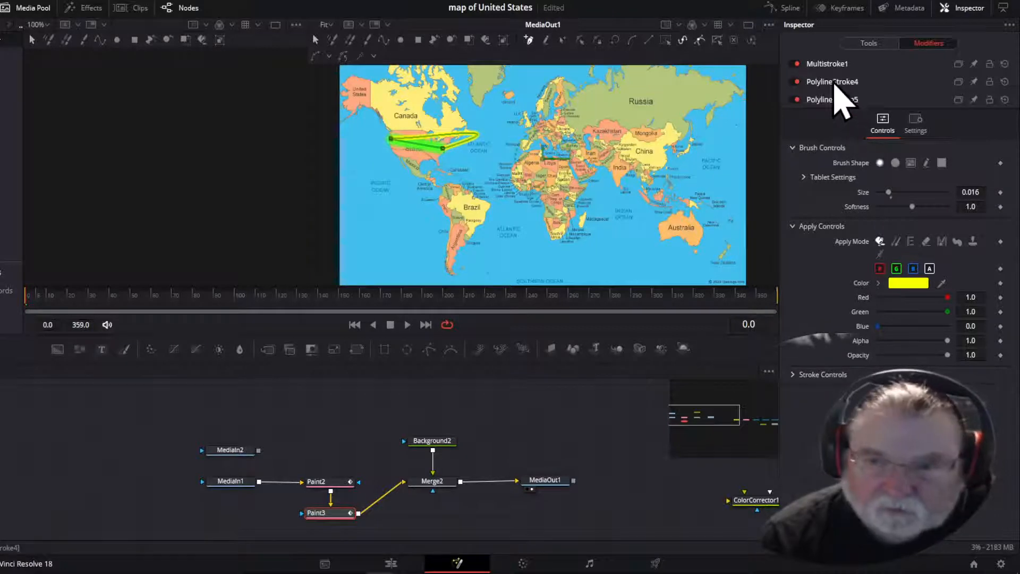
left_click(903, 283)
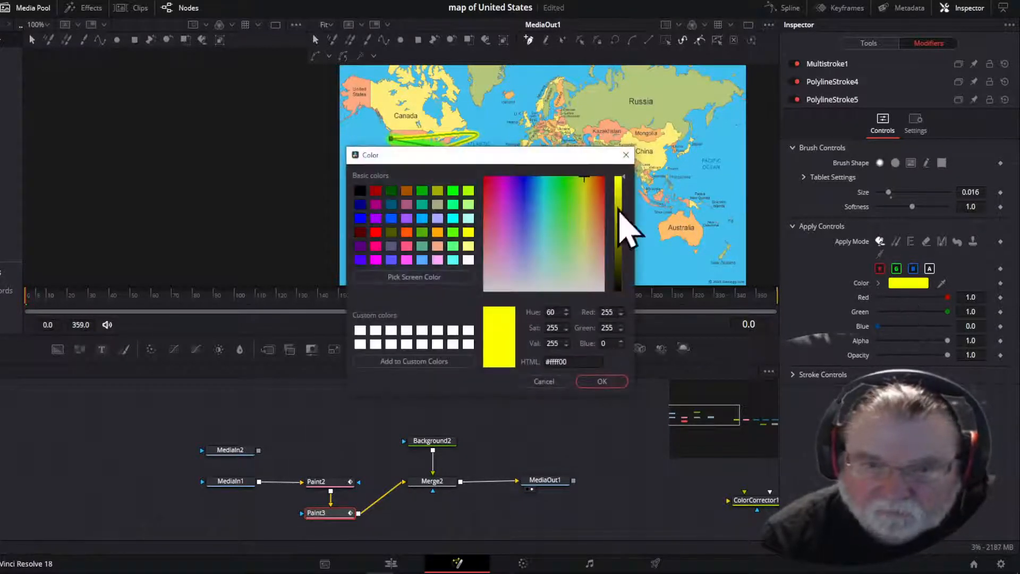
left_click_drag(492, 158, 172, 153)
mouse_move(210, 186)
left_mouse_down()
mouse_move(223, 182)
mouse_move(206, 180)
left_mouse_up()
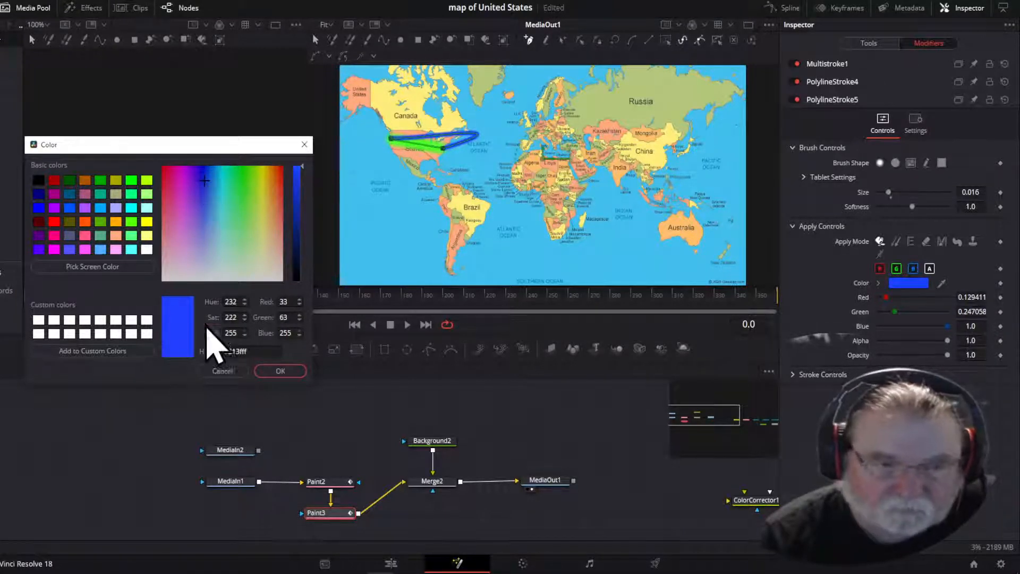
left_click(272, 372)
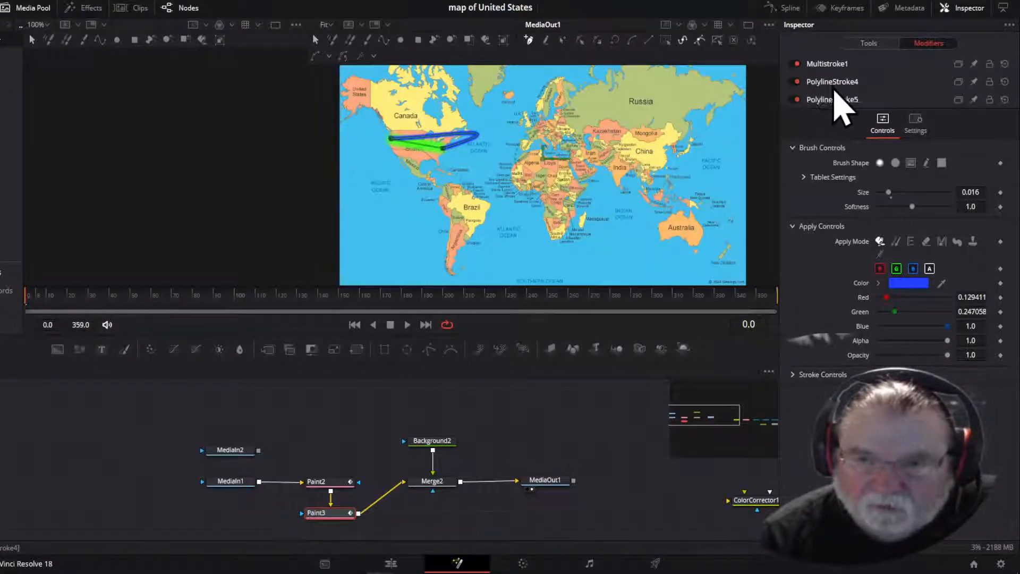
- Turn PolylineStroke4, PolylineStroke5 and Multistroke1 off and on one at a time to identify what each draws
left_click(797, 82)
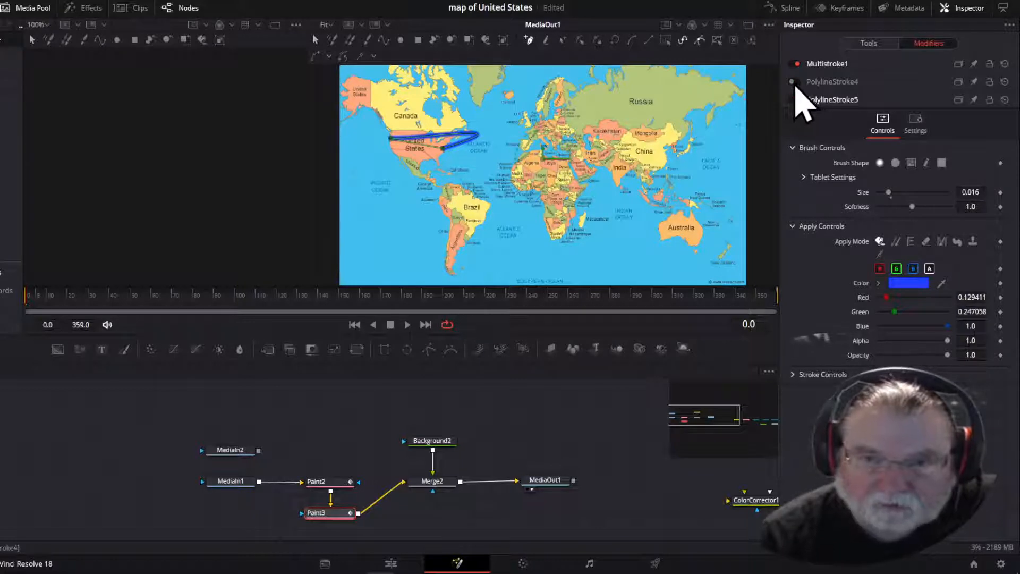
left_click(797, 82)
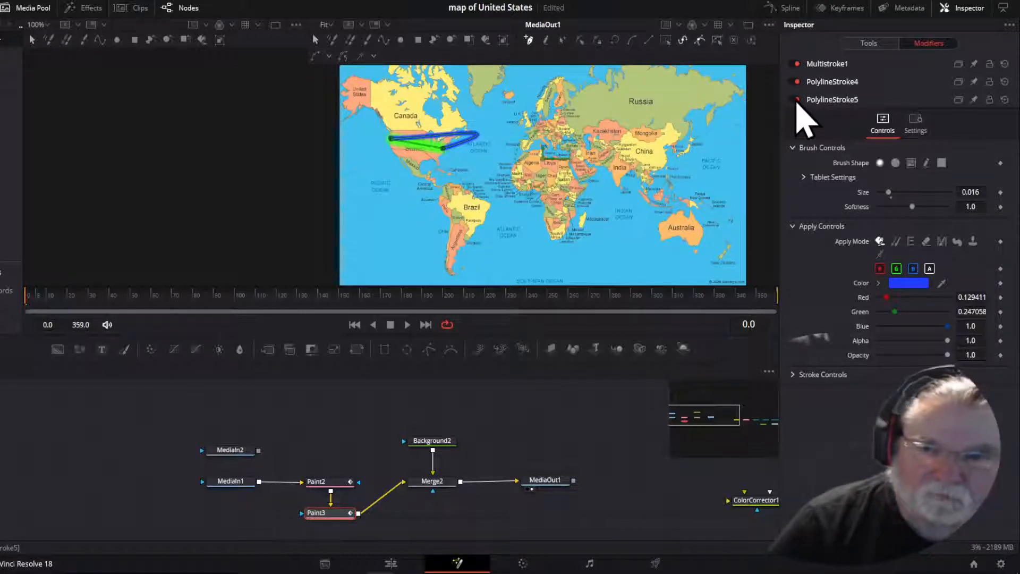
left_click(797, 100)
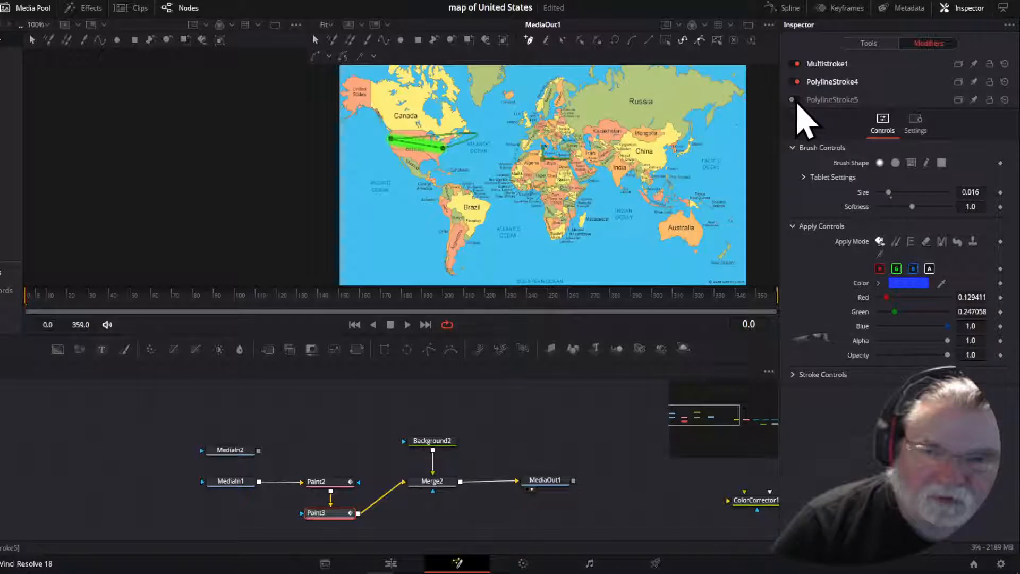
left_click(794, 101)
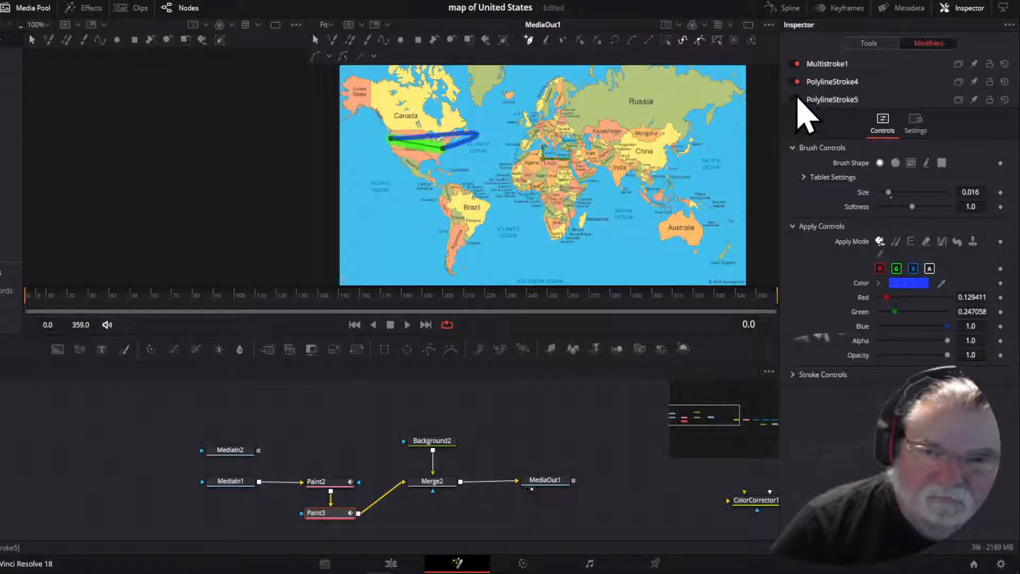
left_click(796, 64)
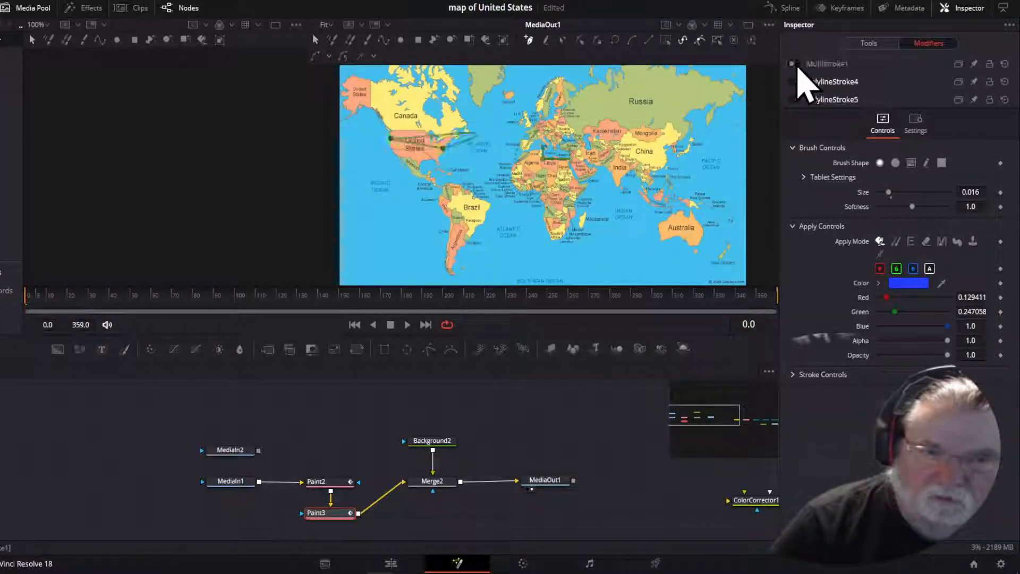
left_click(796, 63)
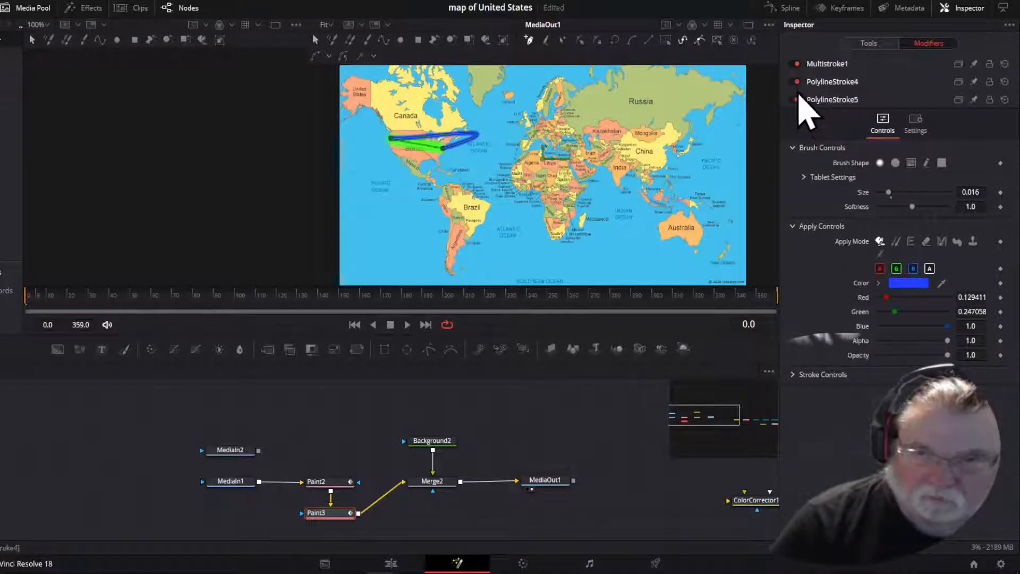
- Disable the blue PolylineStroke5 and open the controls of the green PolylineStroke4
left_click(796, 100)
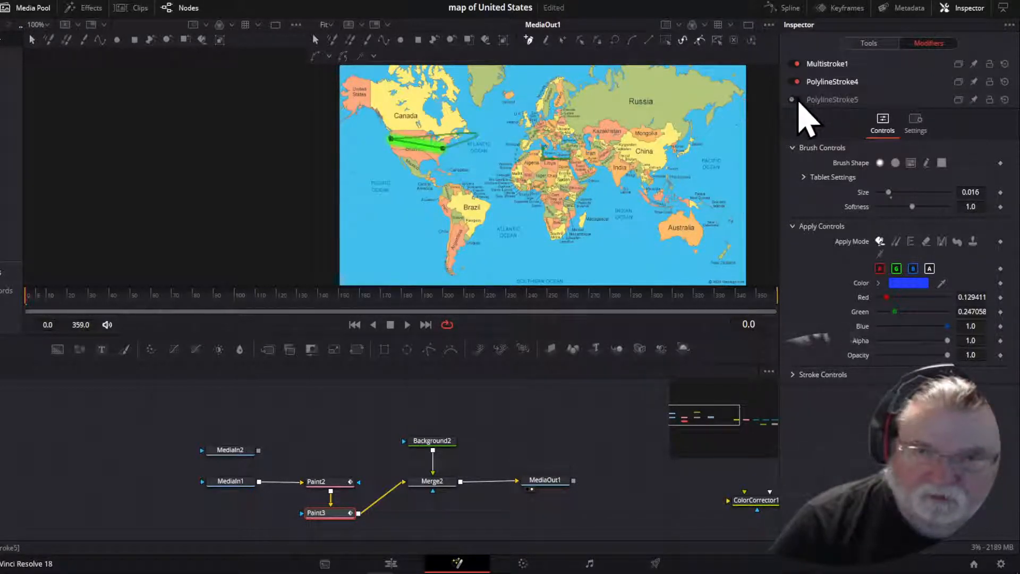
left_click(824, 84)
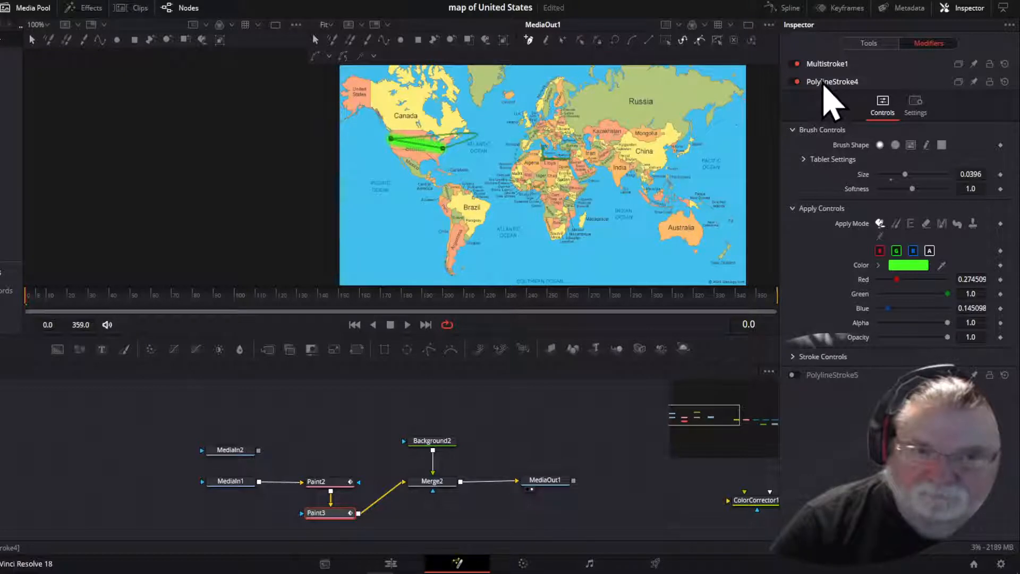
- Recolour PolylineStroke4 black (#000000) and lower its opacity to 0.323
left_click(909, 266)
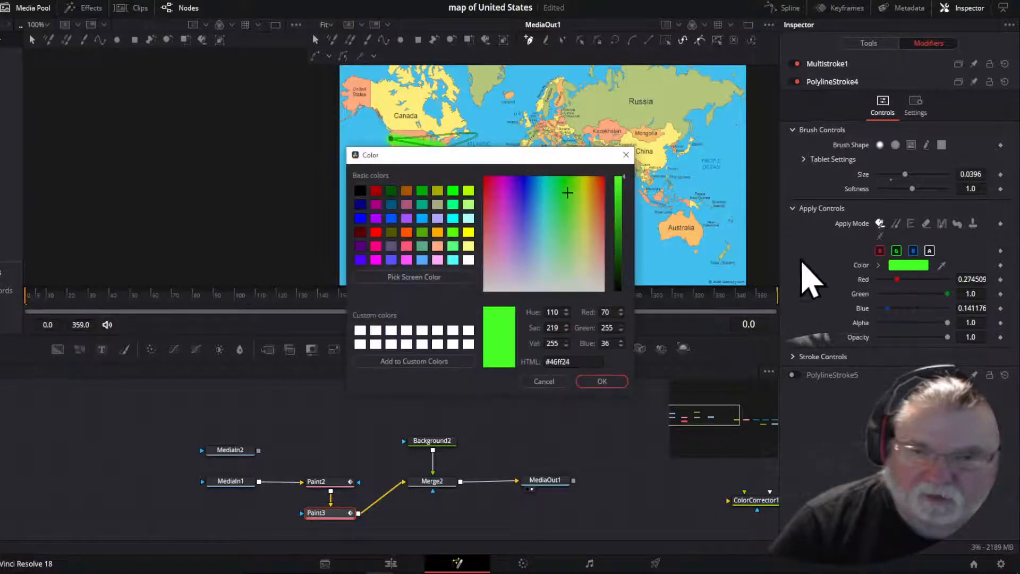
left_click(360, 191)
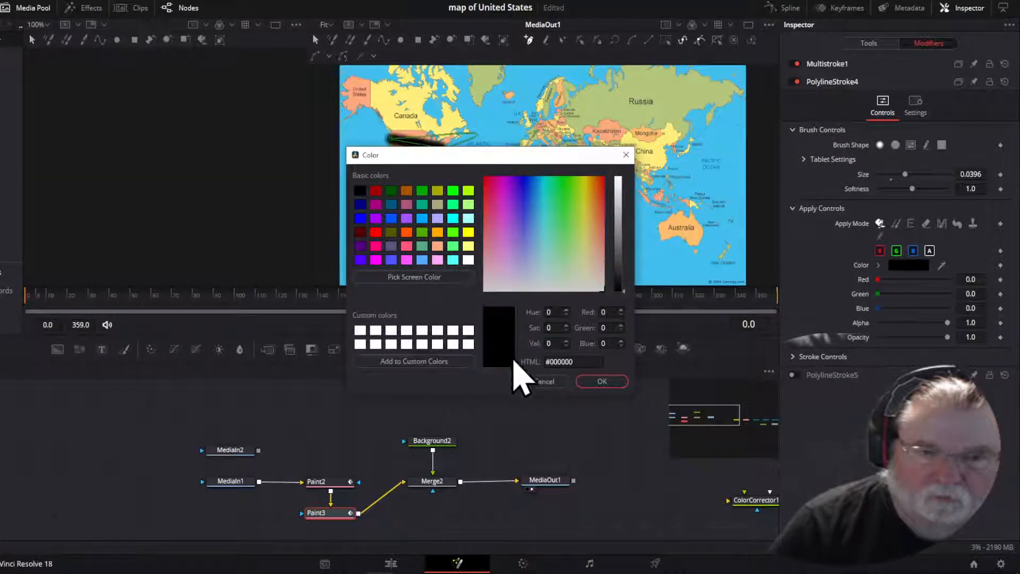
left_click(601, 380)
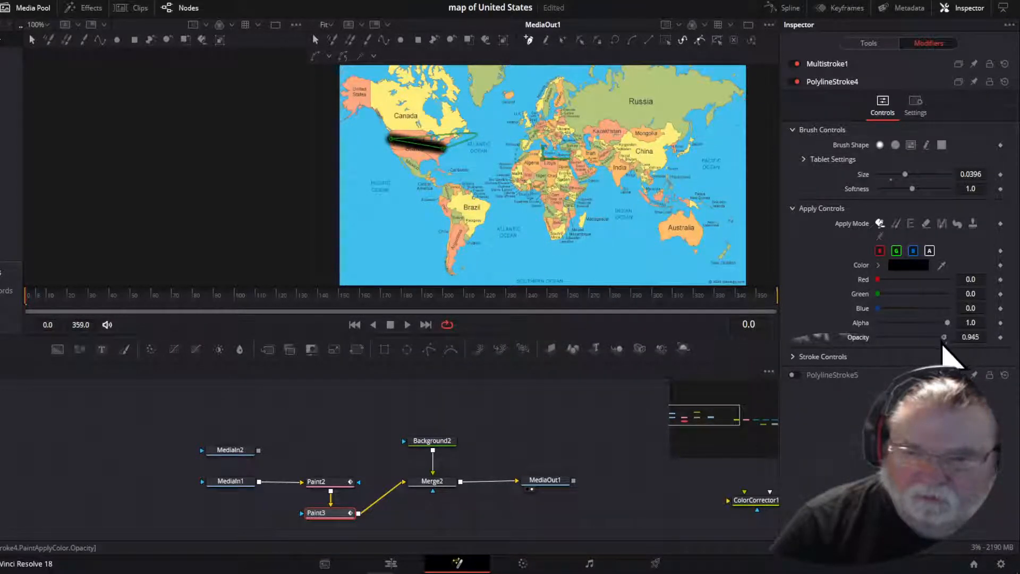
left_click_drag(943, 342, 903, 351)
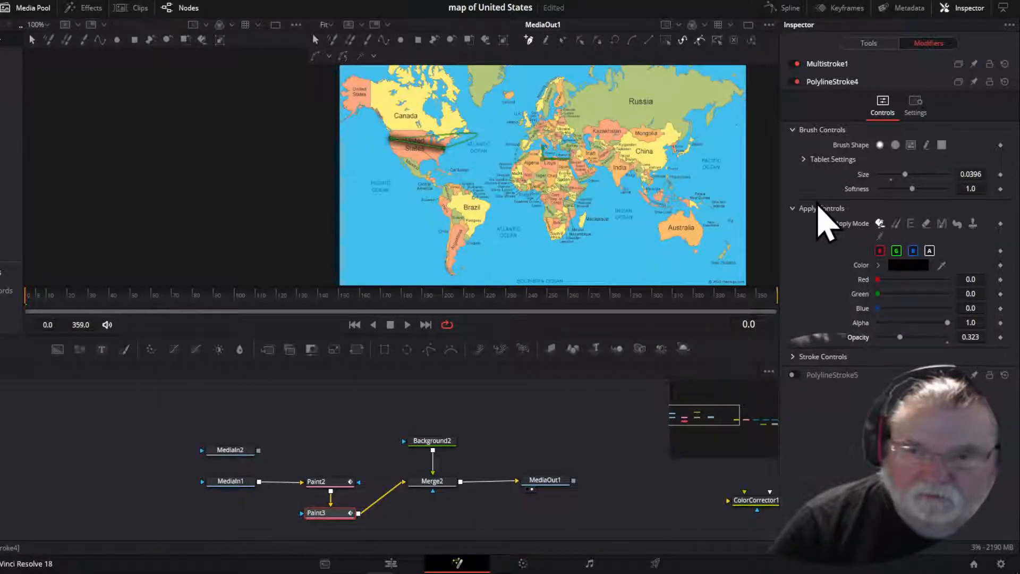
- Play the timeline on the Edit page with an enlarged viewer to check the dark stroke, and return the playhead to the start
left_click(391, 564)
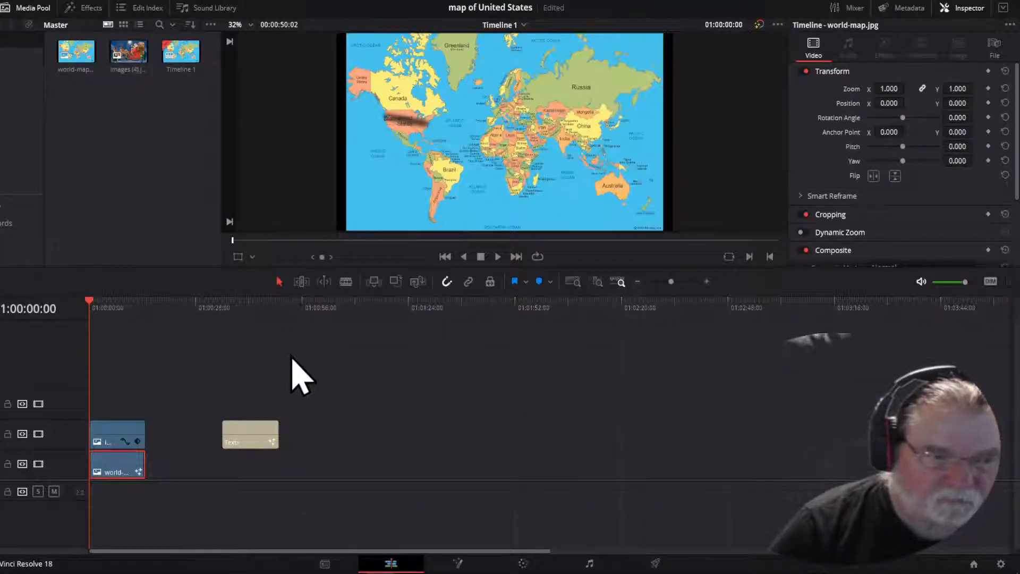
key("space")
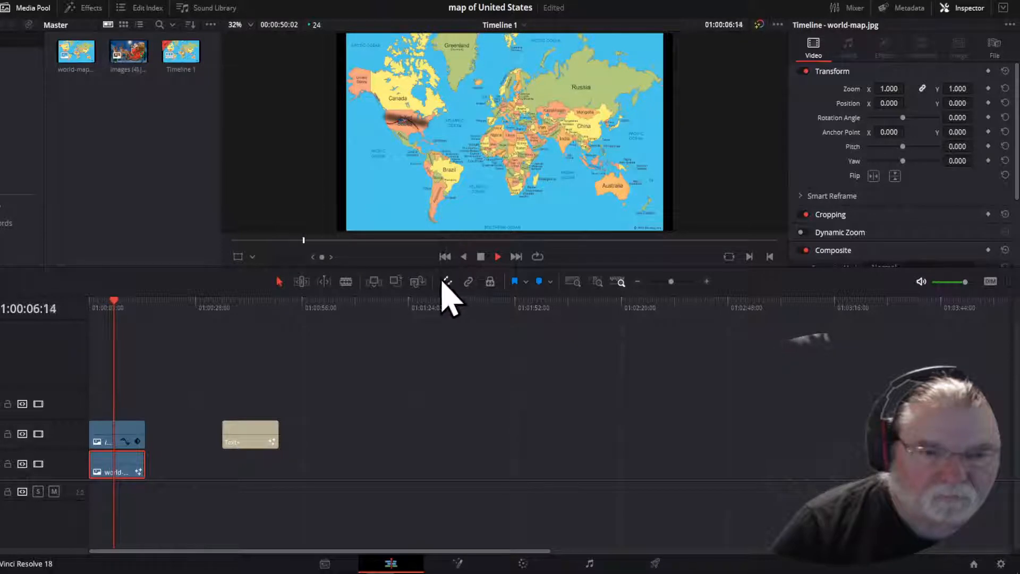
left_click_drag(423, 266, 415, 480)
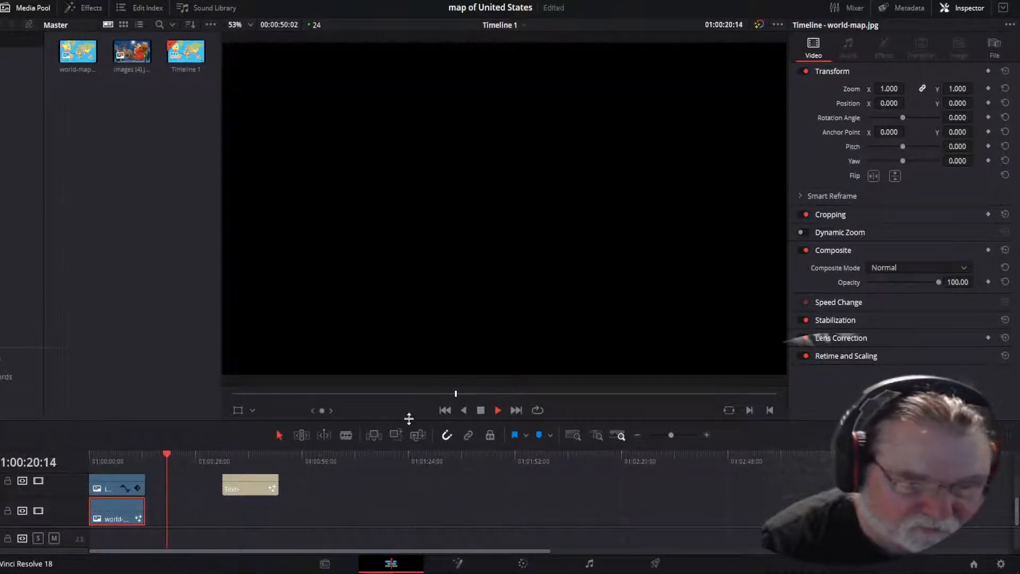
left_click(445, 411)
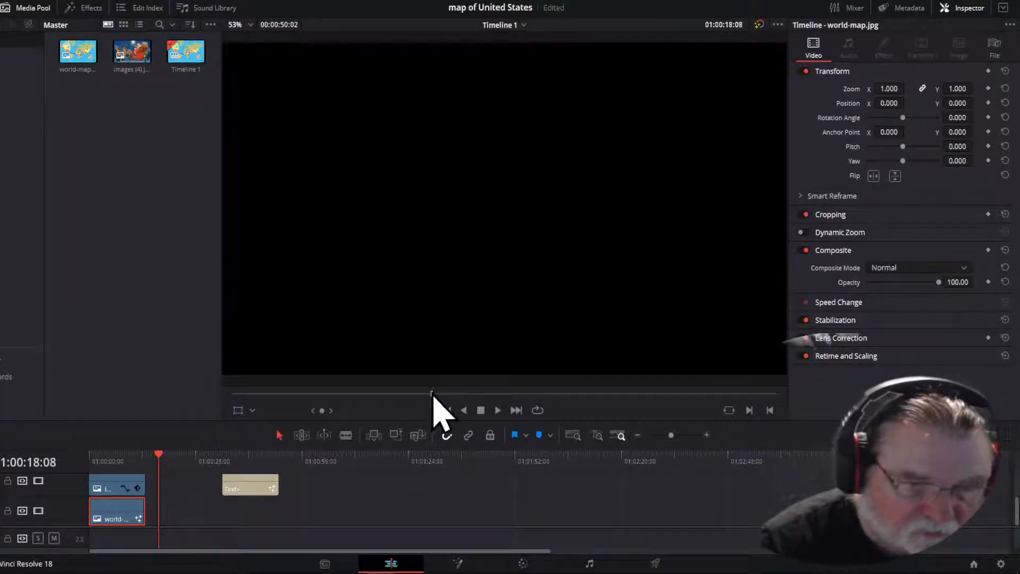
left_click(445, 410)
- Disable the video track holding the images (4).jpg and Text+ clips, and play the map animation from the start
left_click(118, 488)
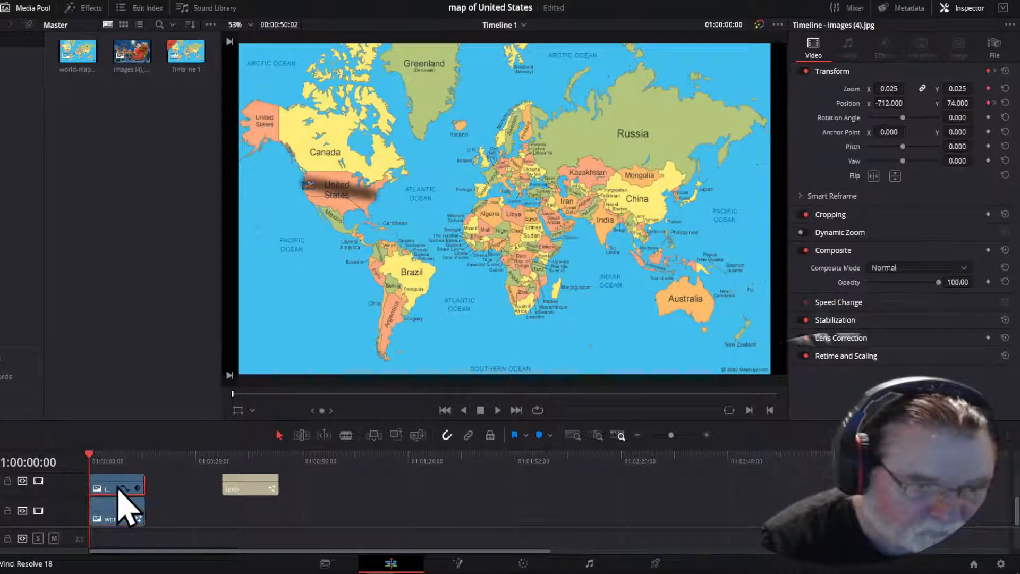
mouse_move(91, 468)
left_mouse_down()
mouse_move(147, 465)
mouse_move(89, 464)
left_mouse_up()
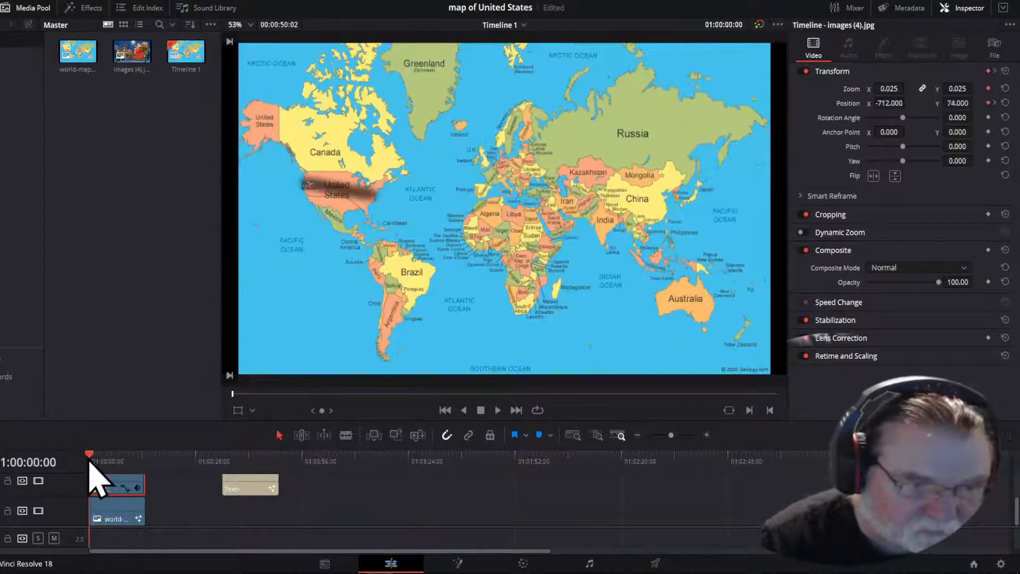
left_click_drag(176, 449, 181, 382)
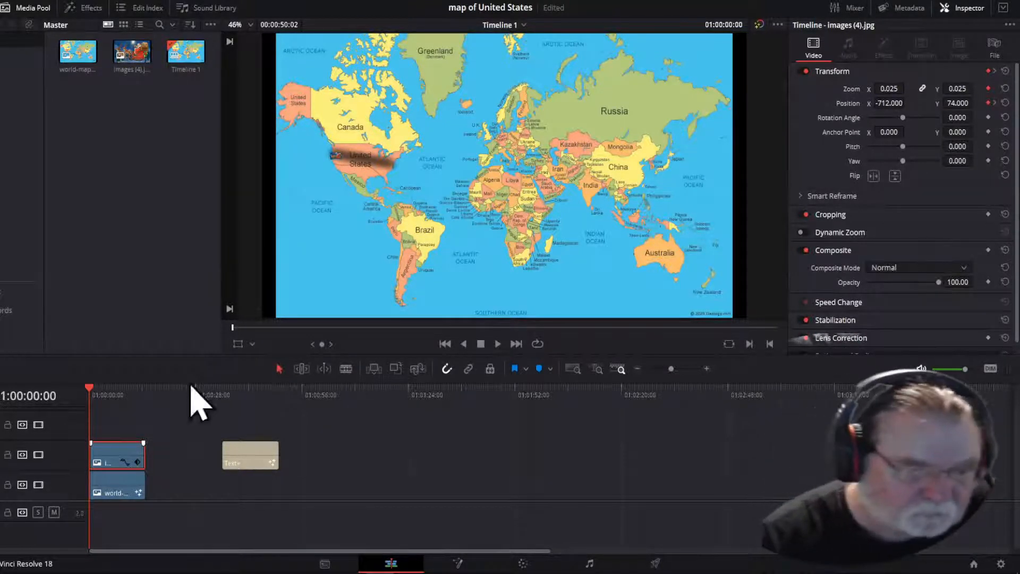
left_click(38, 455)
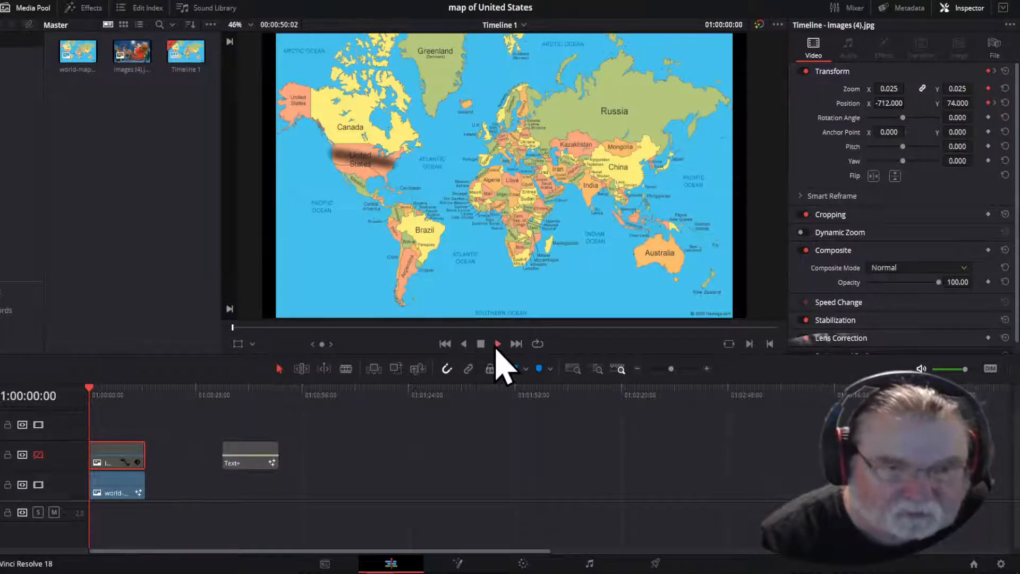
left_click(497, 344)
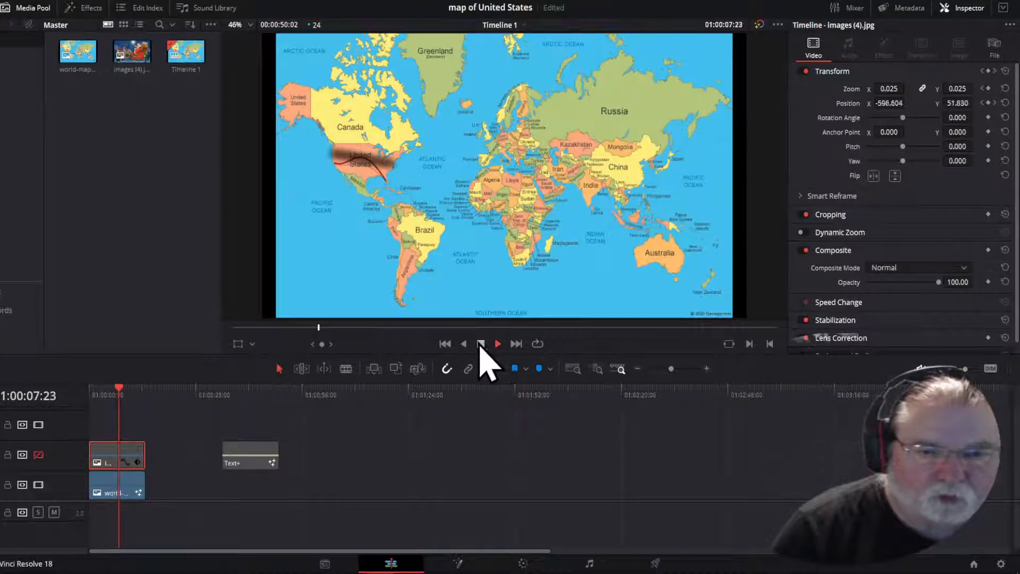
left_click(481, 344)
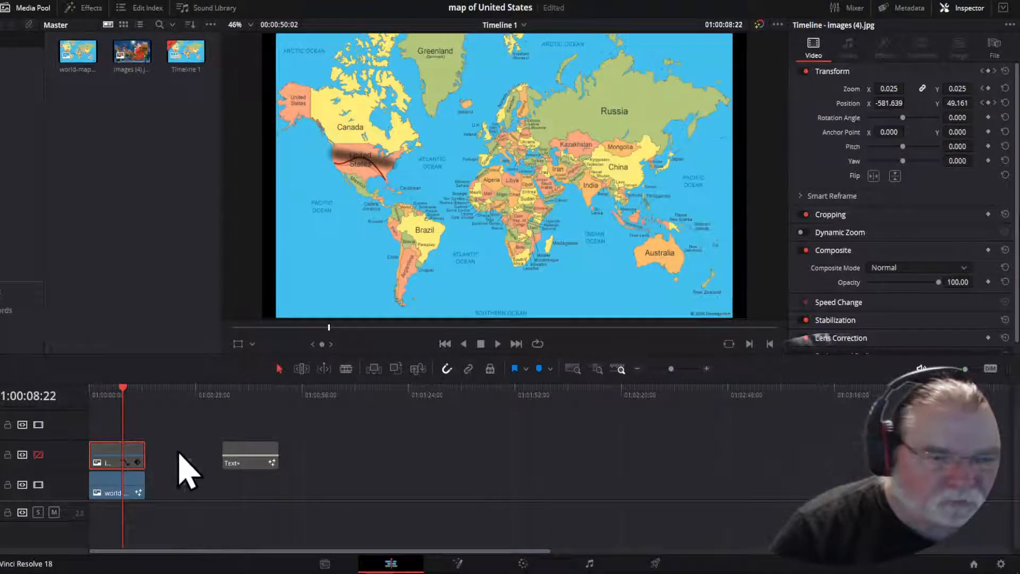
- Open the world-map.jpg clip in Fusion and show the modifiers of the Paint2 node
left_click(119, 501)
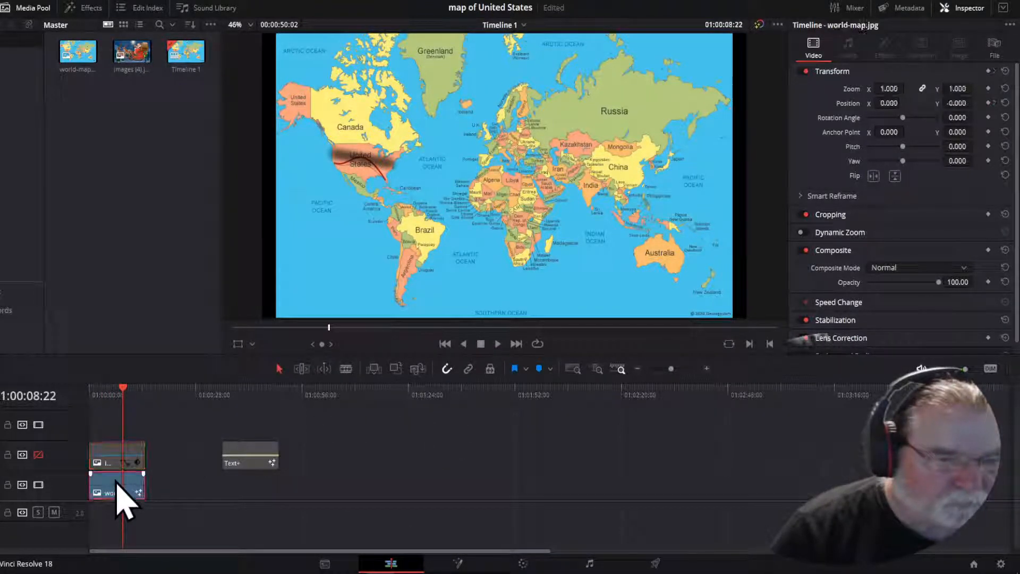
right_click(118, 499)
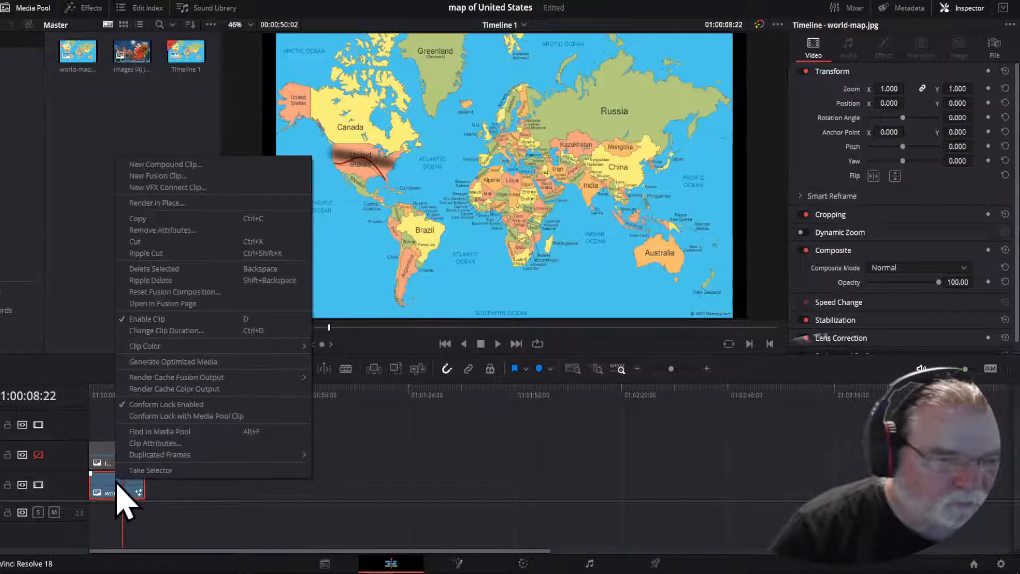
left_click(153, 304)
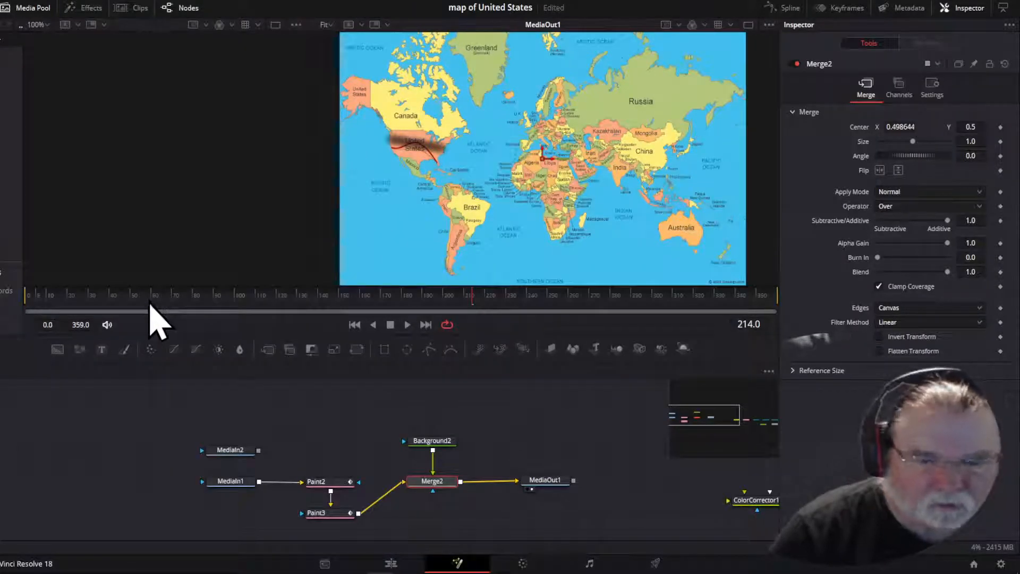
left_click(327, 486)
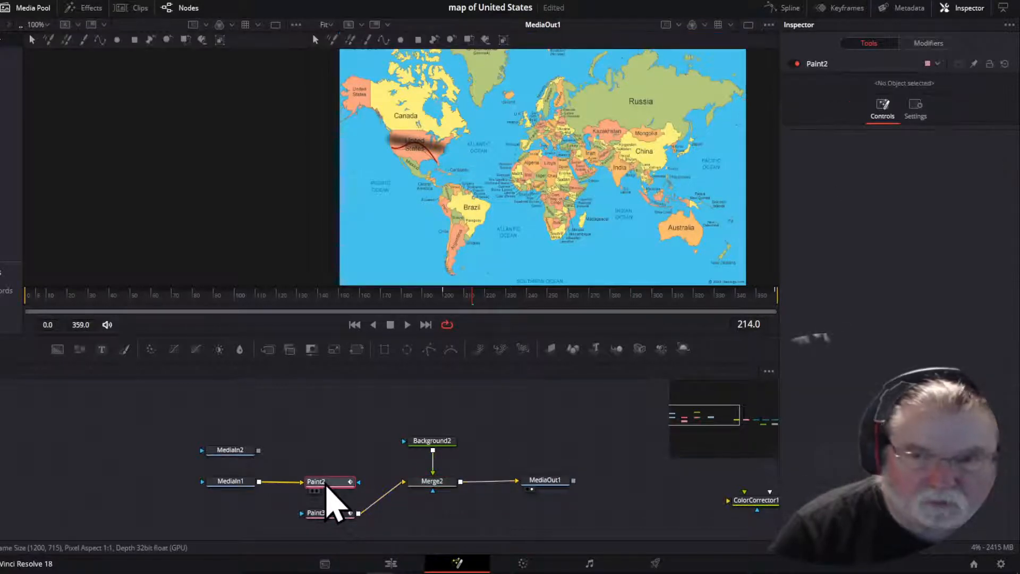
left_click(928, 44)
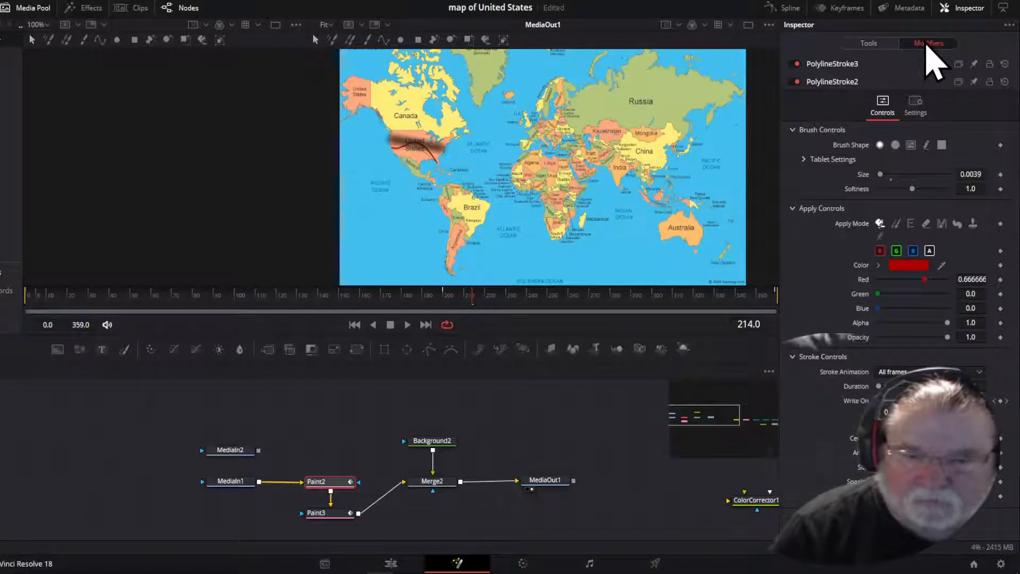
- Detach Paint3 from Paint2 and Merge2, and connect Paint2's output directly to Merge2
left_click(390, 496)
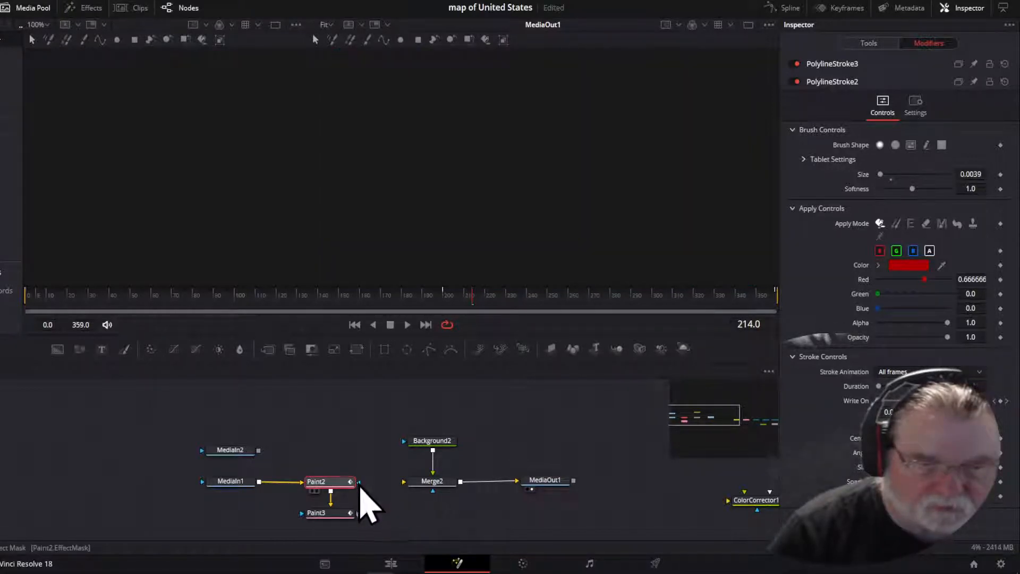
left_click_drag(360, 482, 409, 486)
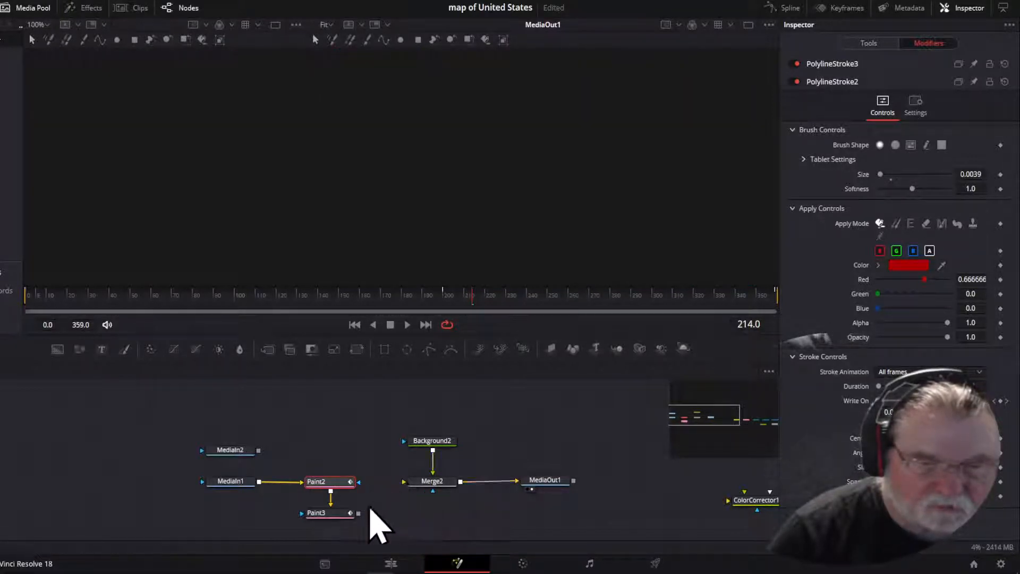
left_click(330, 499)
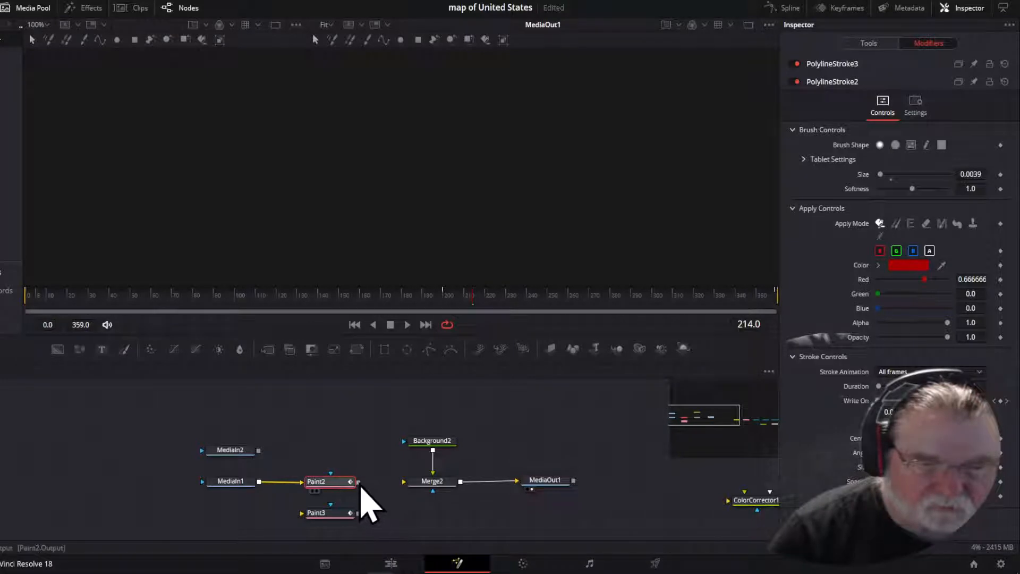
left_click_drag(358, 482, 405, 483)
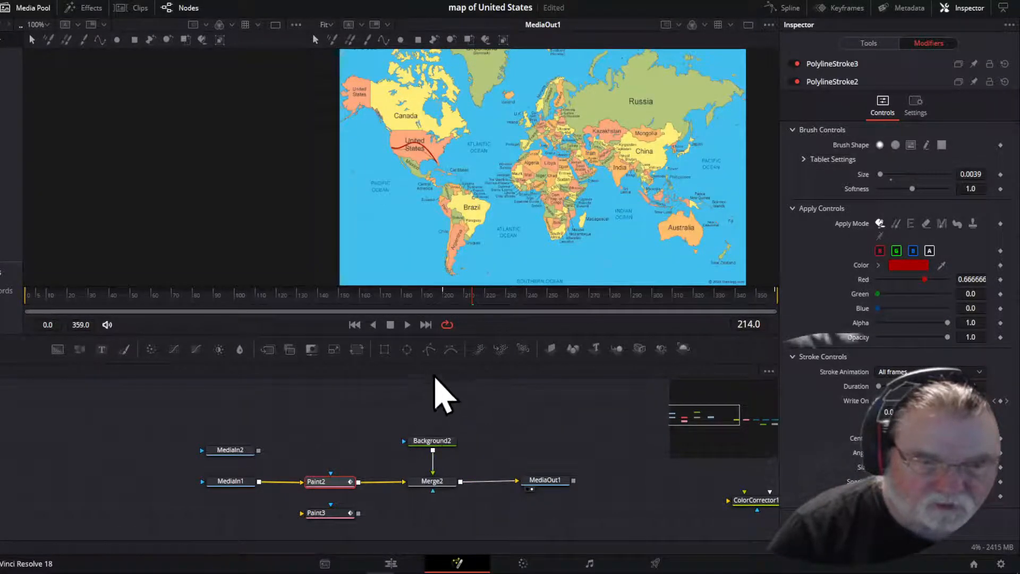
- Play the timeline on the Edit page to review the red route without Paint3's stroke, and return the playhead to the start
left_click(391, 563)
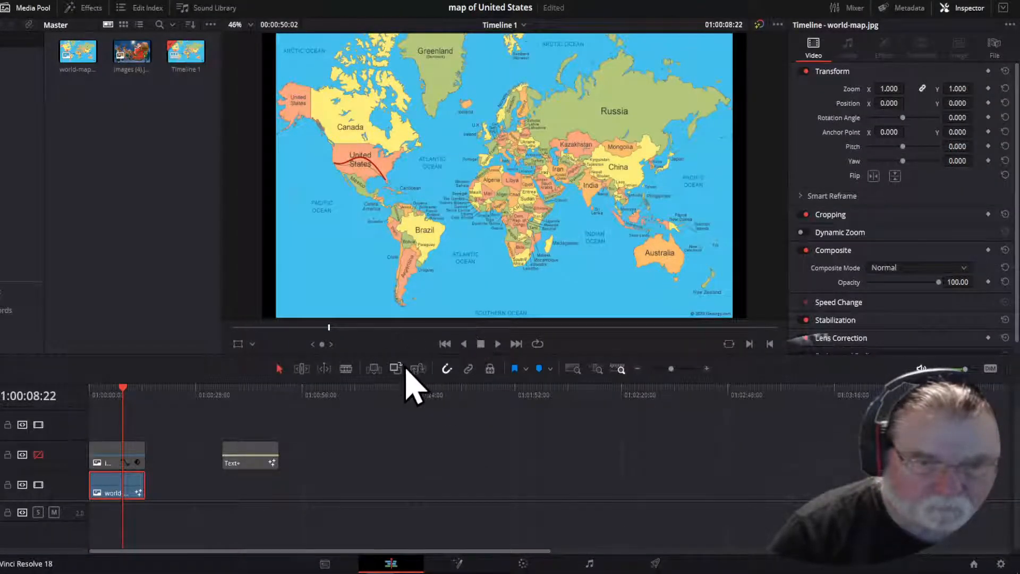
left_click_drag(406, 353, 416, 485)
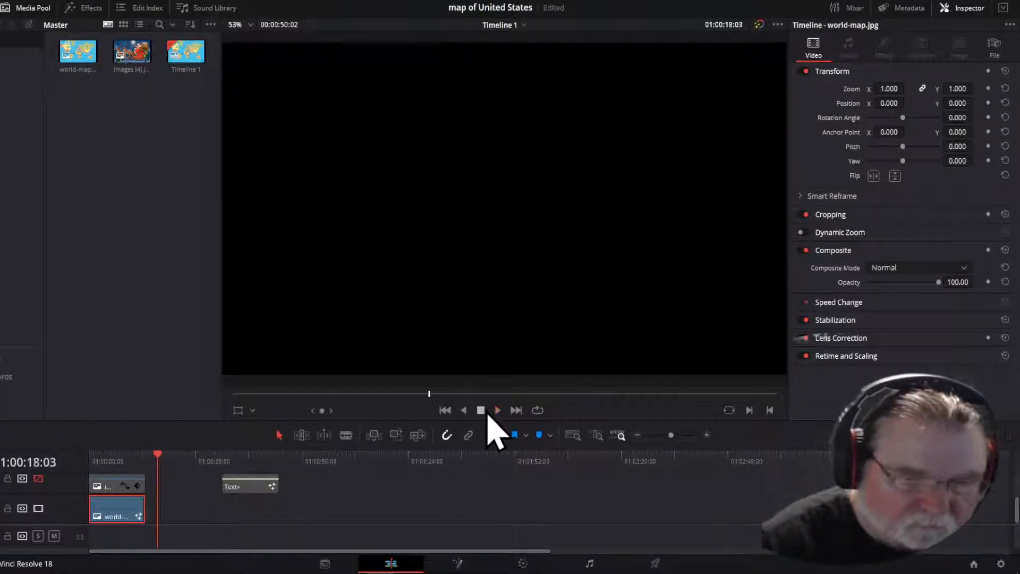
left_click_drag(429, 396, 209, 388)
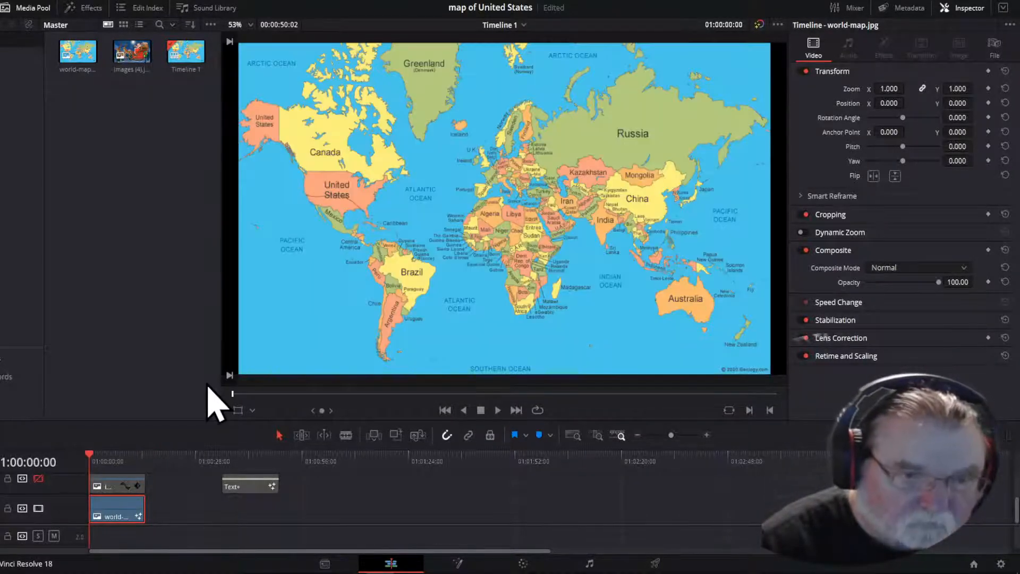
key("space")
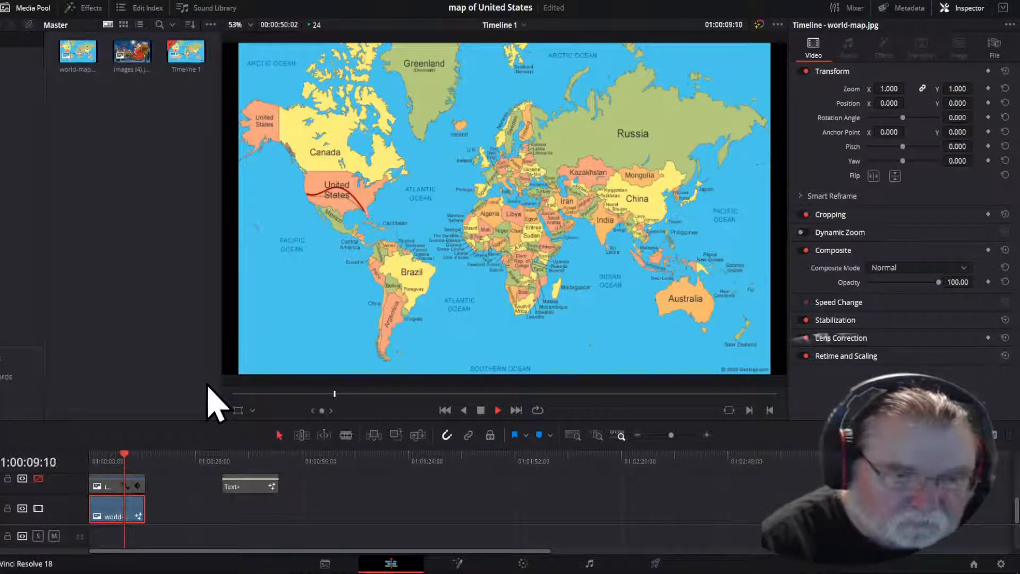
key("space")
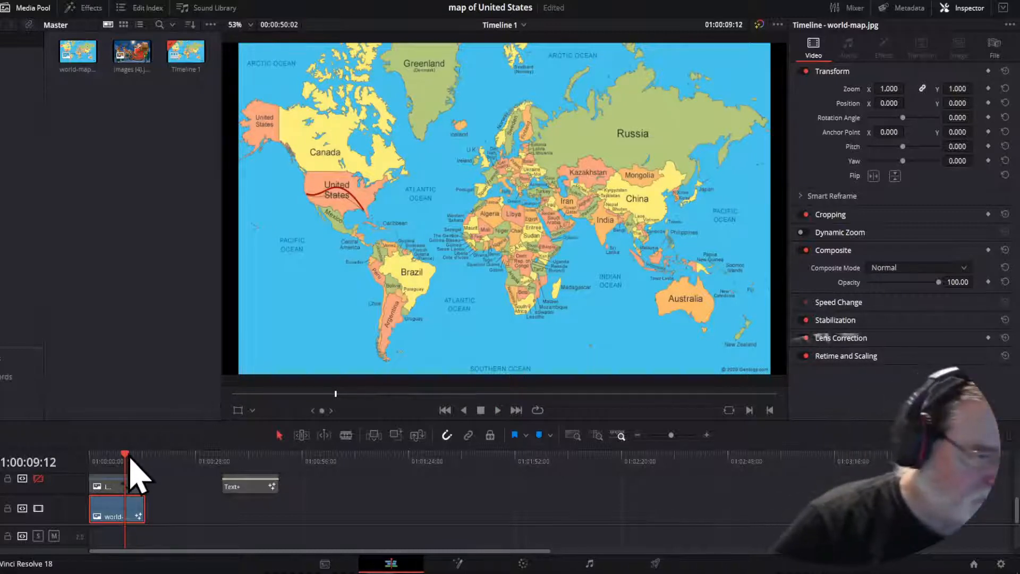
left_click_drag(121, 458, 91, 460)
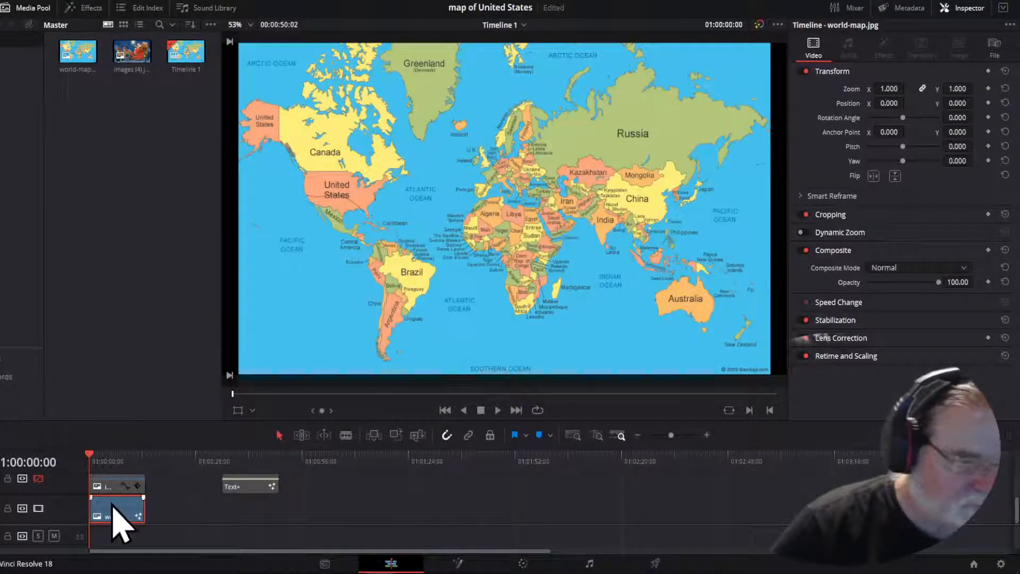
- Reopen the world-map.jpg clip in Fusion, enlarge the view of the United States, and scrub to frame 127 to examine the red route's write-on
right_click(114, 517)
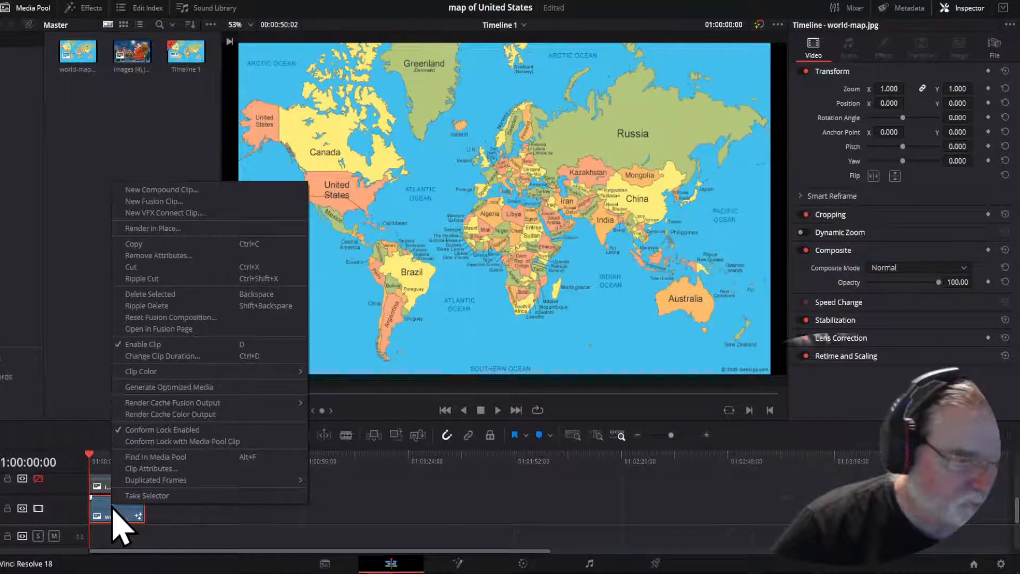
left_click(151, 330)
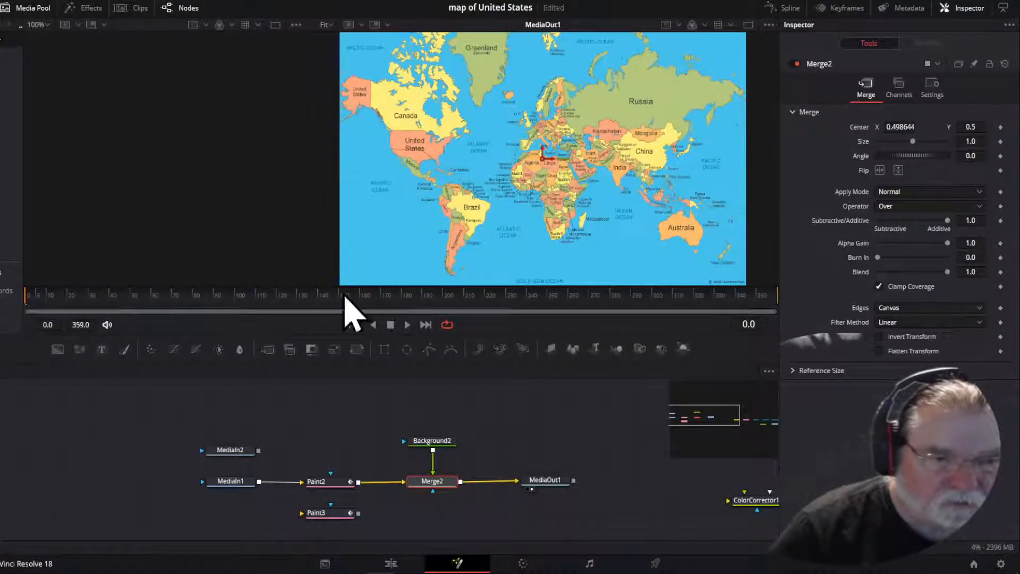
left_click_drag(343, 287, 313, 486)
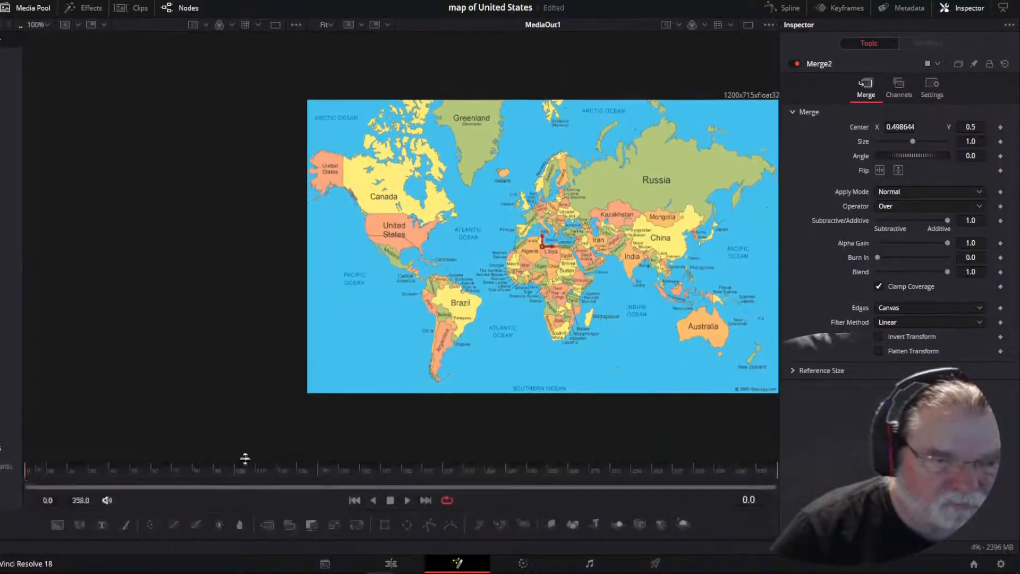
left_click_drag(245, 458, 245, 446)
scroll(508, 334, "up", 3)
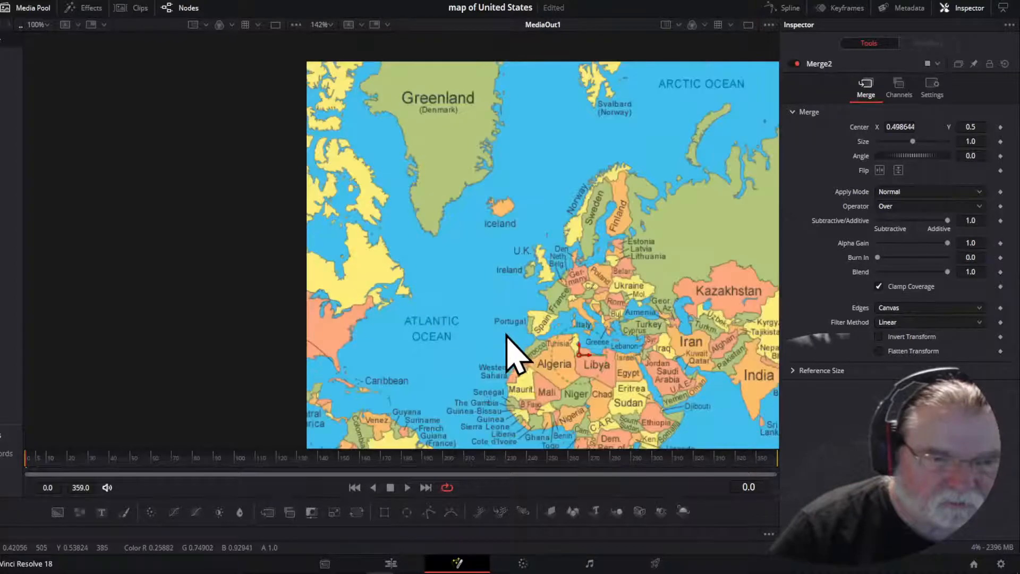
scroll(506, 335, "up", 5)
left_click_drag(408, 314, 694, 273)
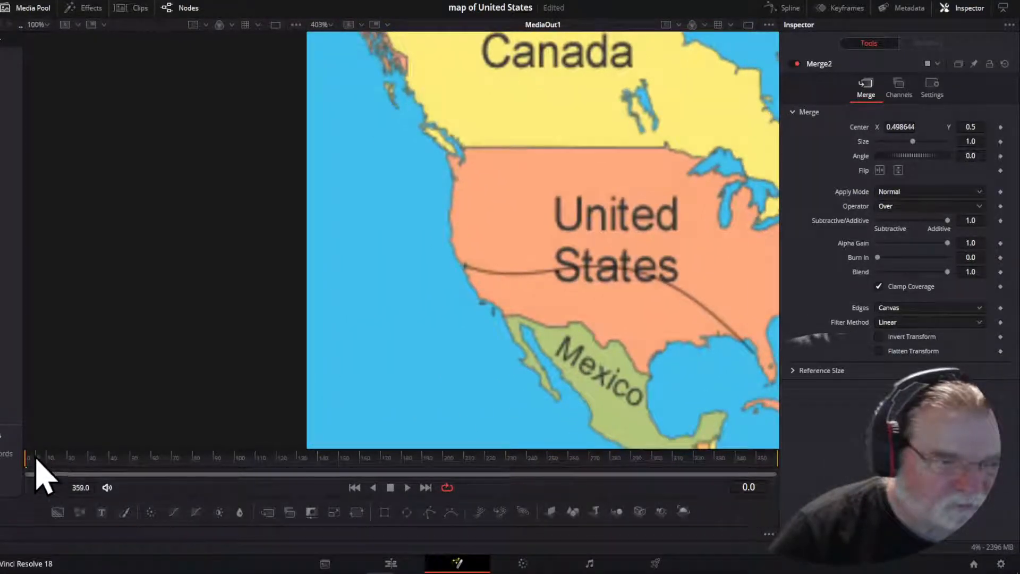
left_click_drag(35, 458, 293, 472)
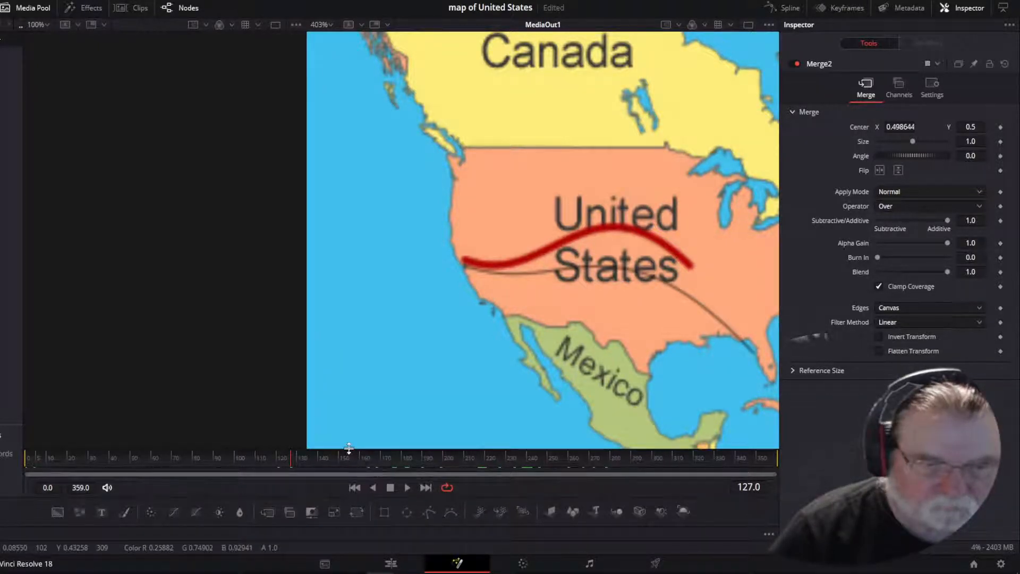
- Route Paint2's output through Paint3 into Merge2 to restore the dark stroke, and set the playhead to frame 77
left_click_drag(350, 450, 360, 268)
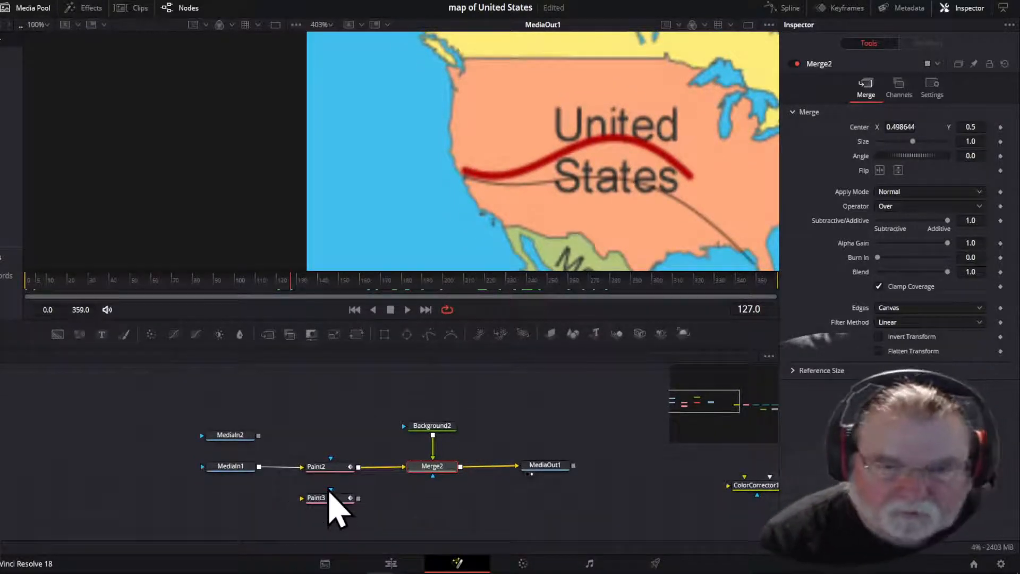
left_click(393, 468)
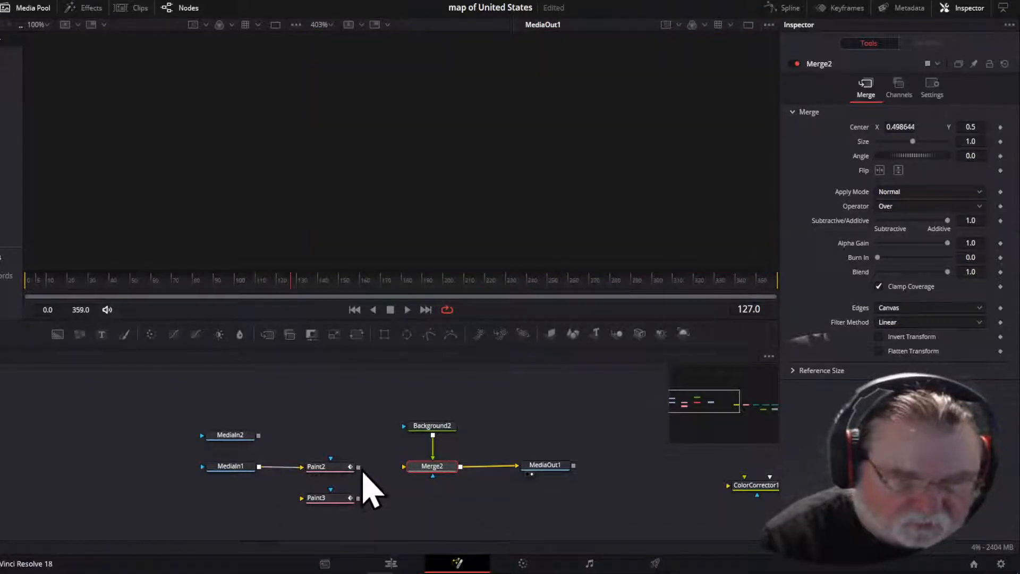
mouse_move(358, 467)
left_mouse_down()
mouse_move(325, 492)
mouse_move(331, 507)
mouse_move(442, 485)
mouse_move(415, 473)
left_mouse_up()
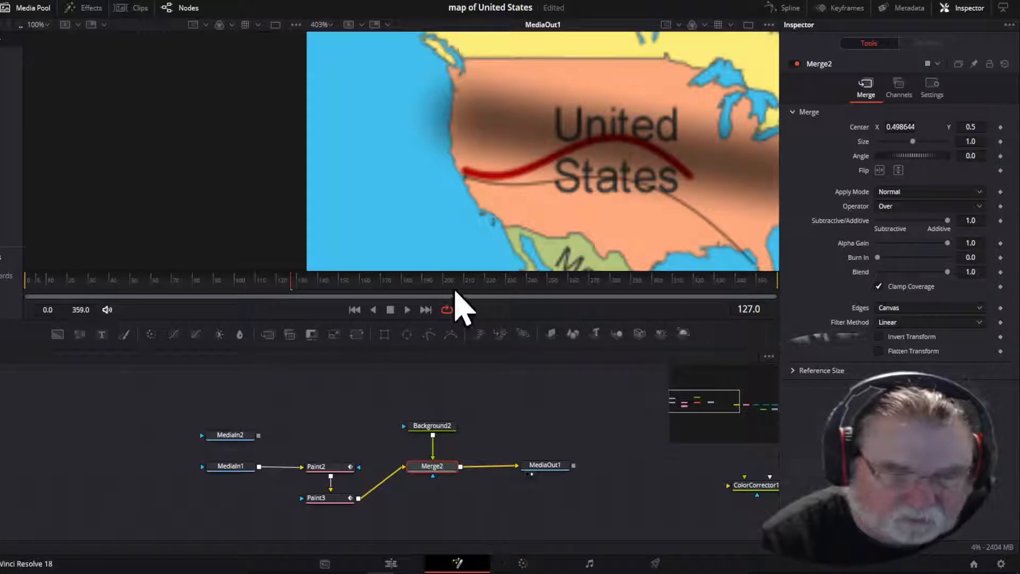
left_click_drag(371, 271, 188, 454)
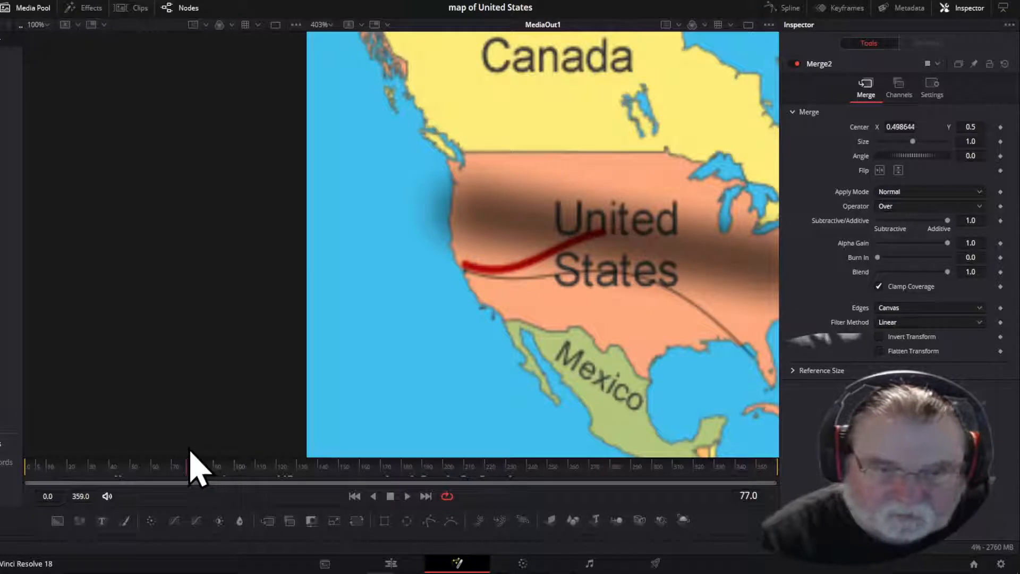
- Add a new unconnected Paint node to the node graph and place it directly below Paint3
left_click_drag(354, 457, 371, 242)
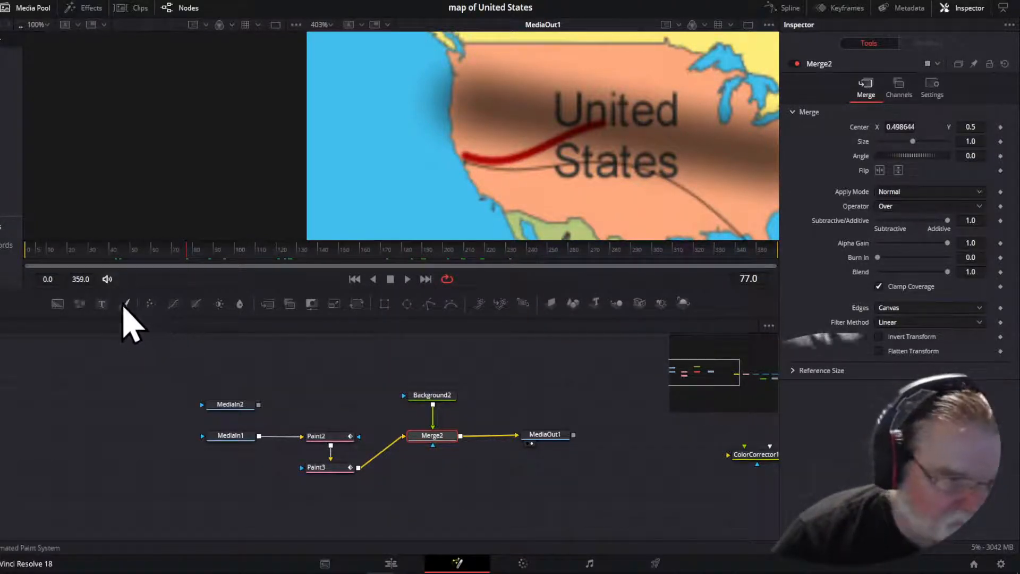
left_click(120, 369)
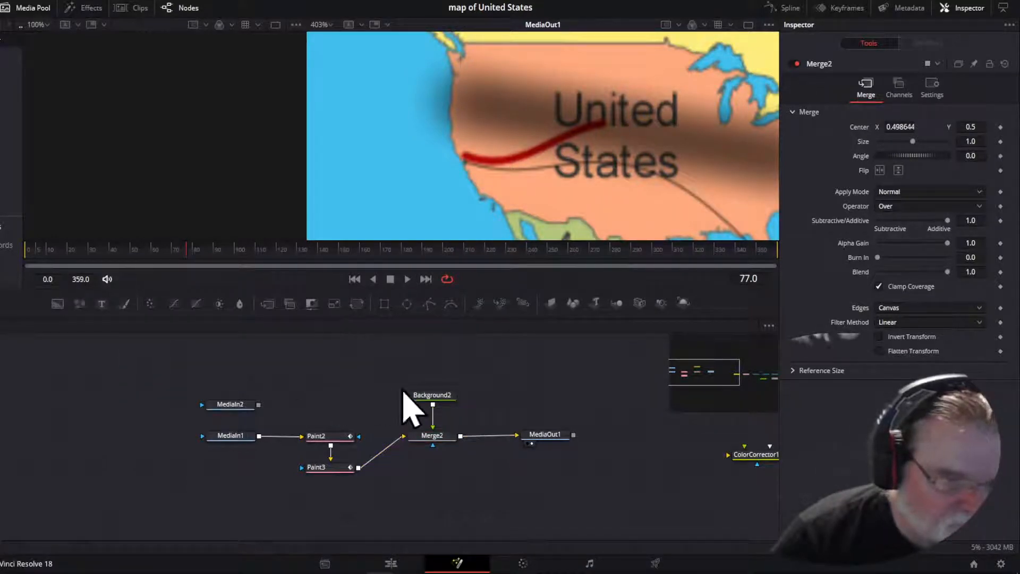
left_click(125, 304)
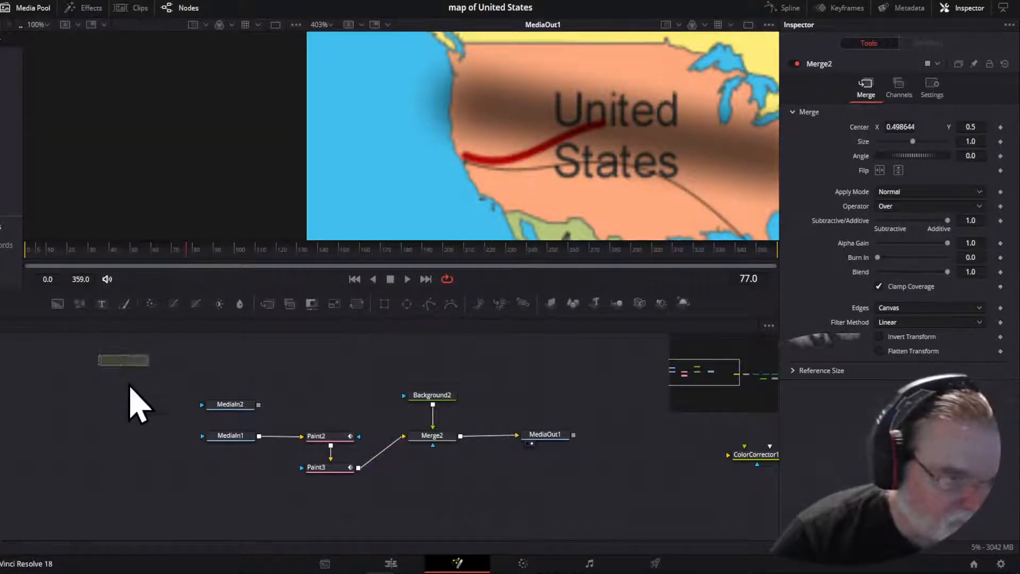
mouse_move(132, 401)
left_mouse_down()
mouse_move(282, 526)
mouse_move(116, 462)
left_mouse_up()
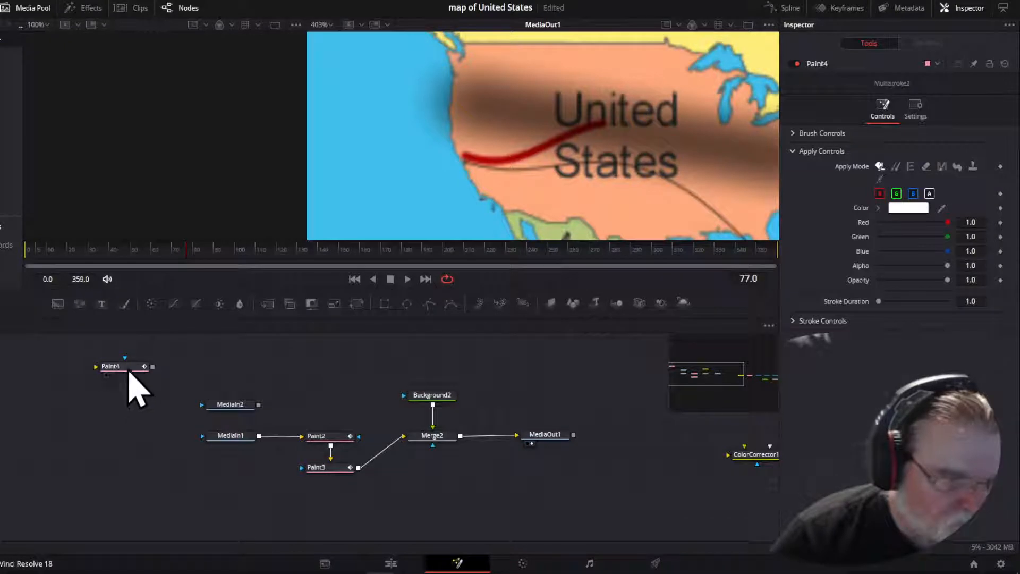
mouse_move(127, 368)
left_mouse_down()
mouse_move(123, 425)
mouse_move(332, 497)
left_mouse_up()
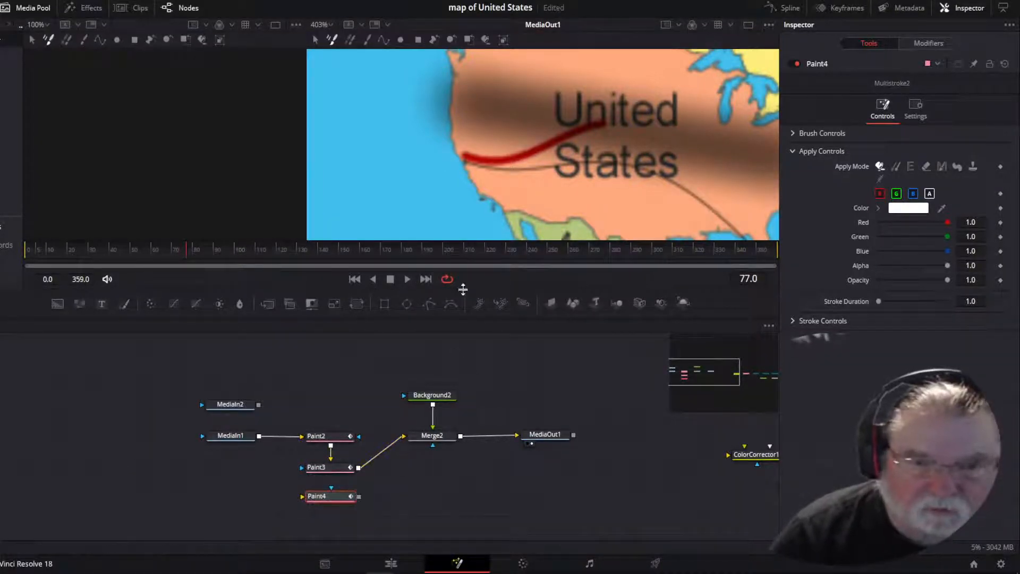
- Draw a Polyline Stroke in Paint4 from the US northwest coast to the Great Lakes, and bend it upward into a smooth curve
left_click_drag(456, 239, 436, 438)
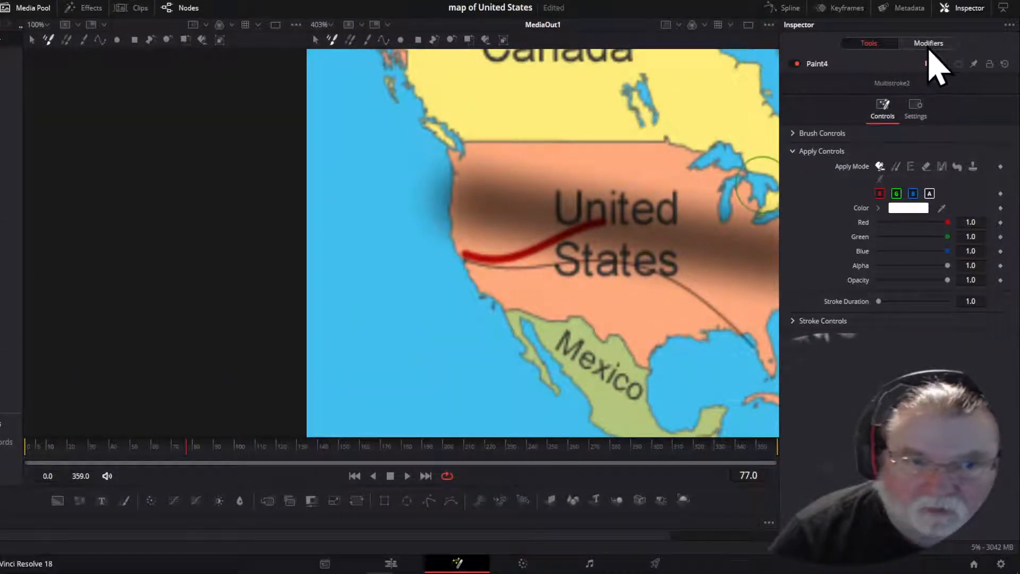
left_click(98, 41)
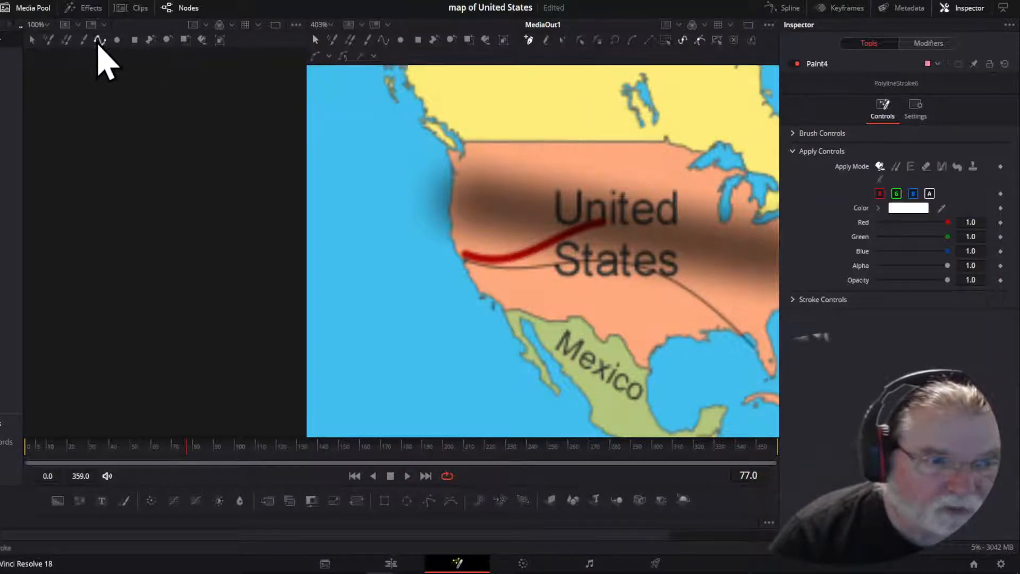
left_click(461, 166)
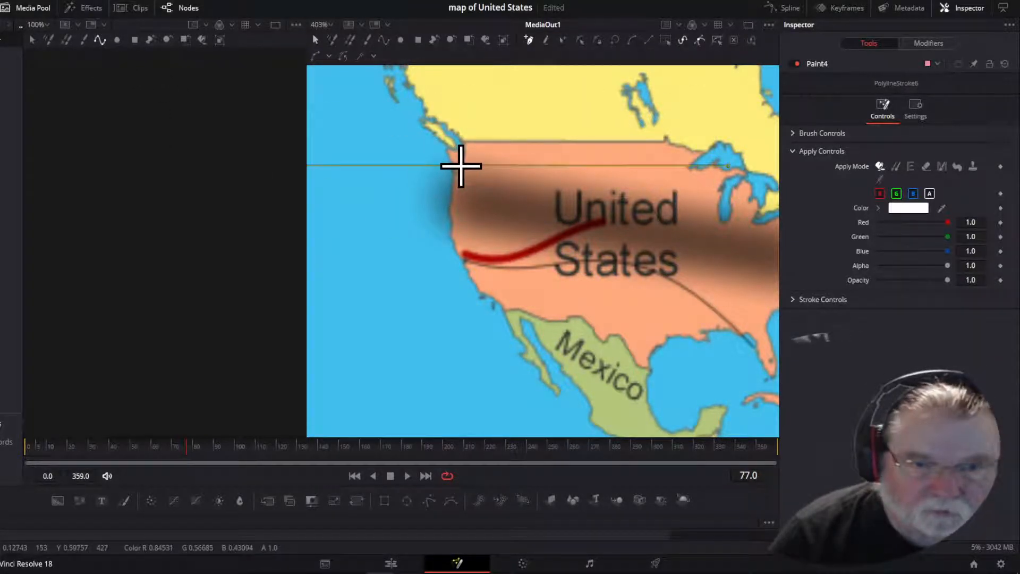
left_click(745, 215)
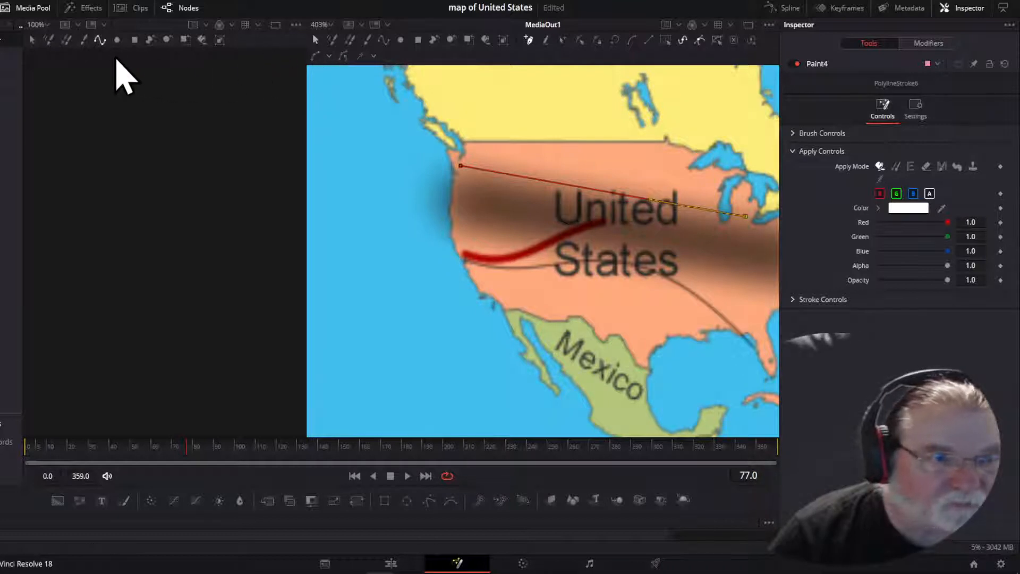
left_click(580, 40)
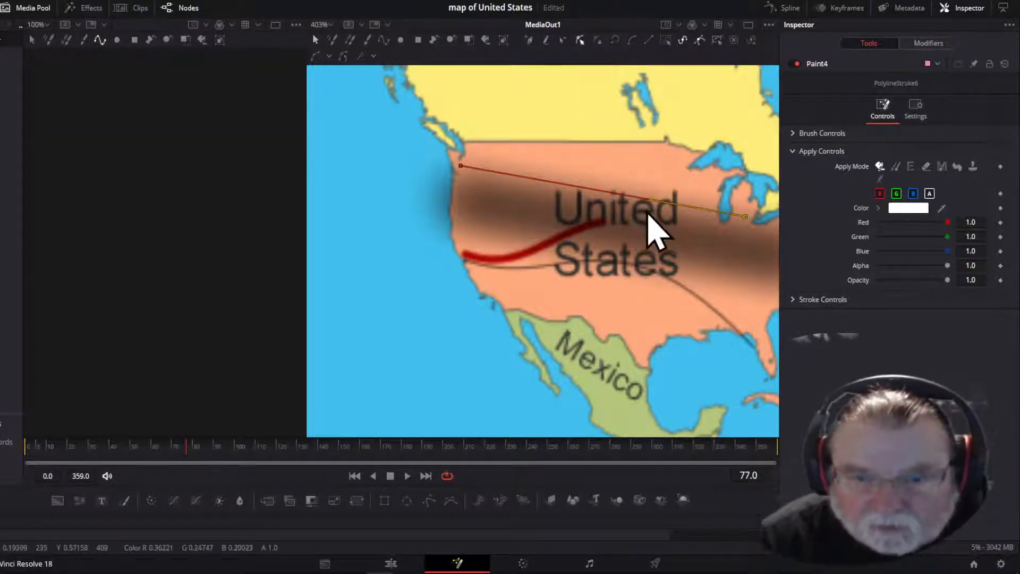
mouse_move(646, 194)
left_mouse_down()
mouse_move(588, 155)
mouse_move(549, 102)
left_mouse_up()
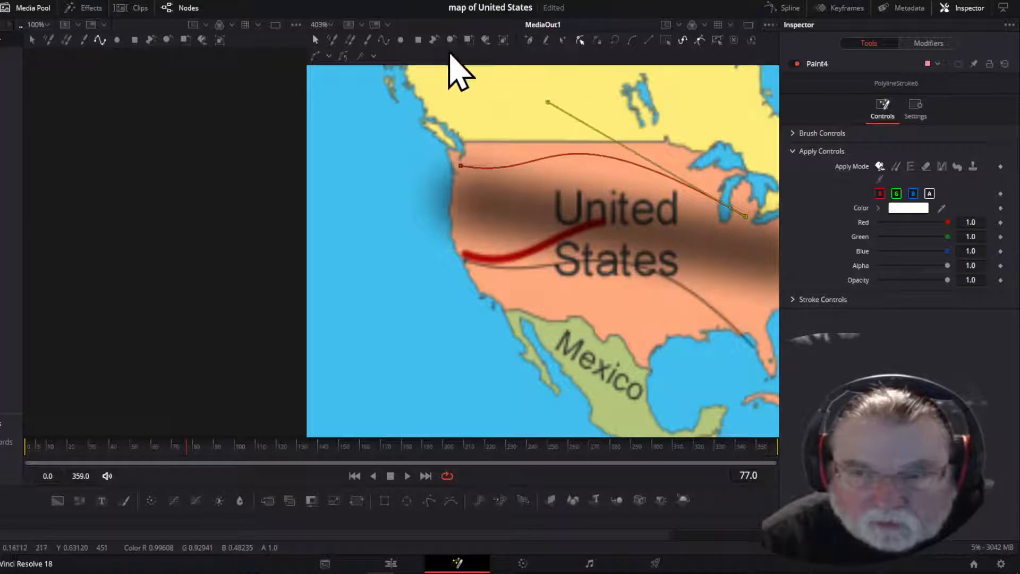
left_click(315, 40)
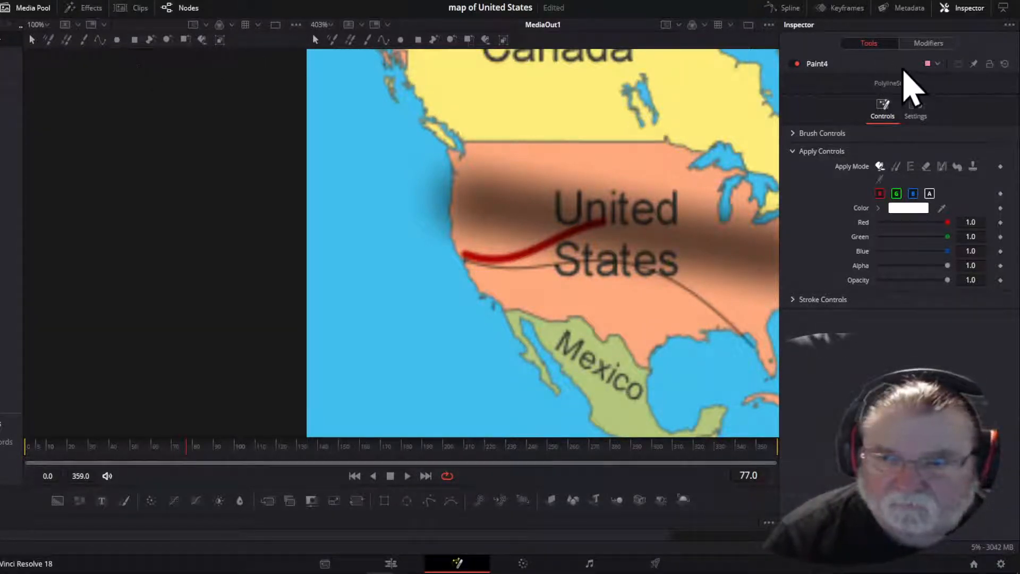
- Set the colour of the PolylineStroke6 modifier to yellow, #ffef39
left_click(934, 44)
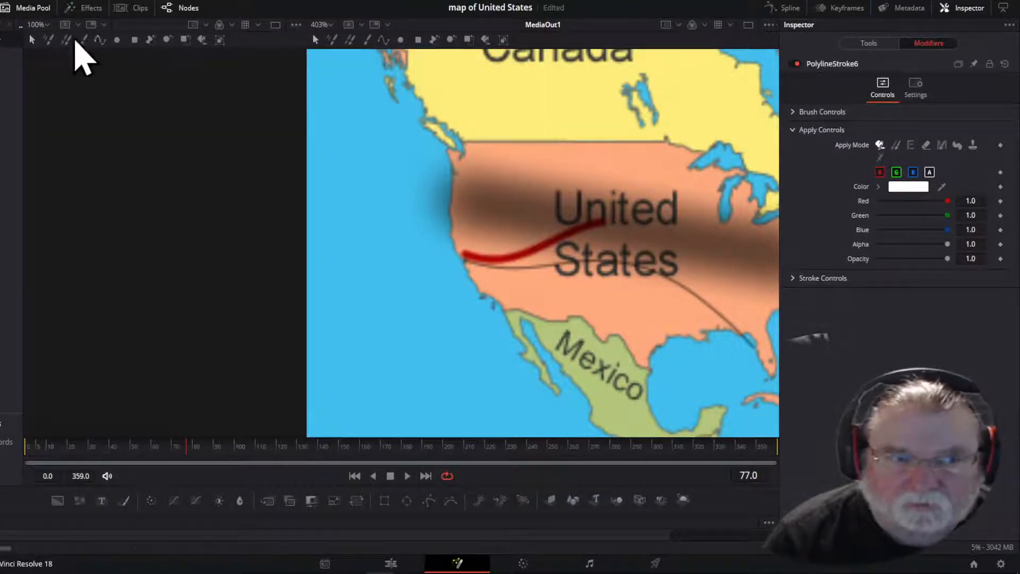
left_click(100, 40)
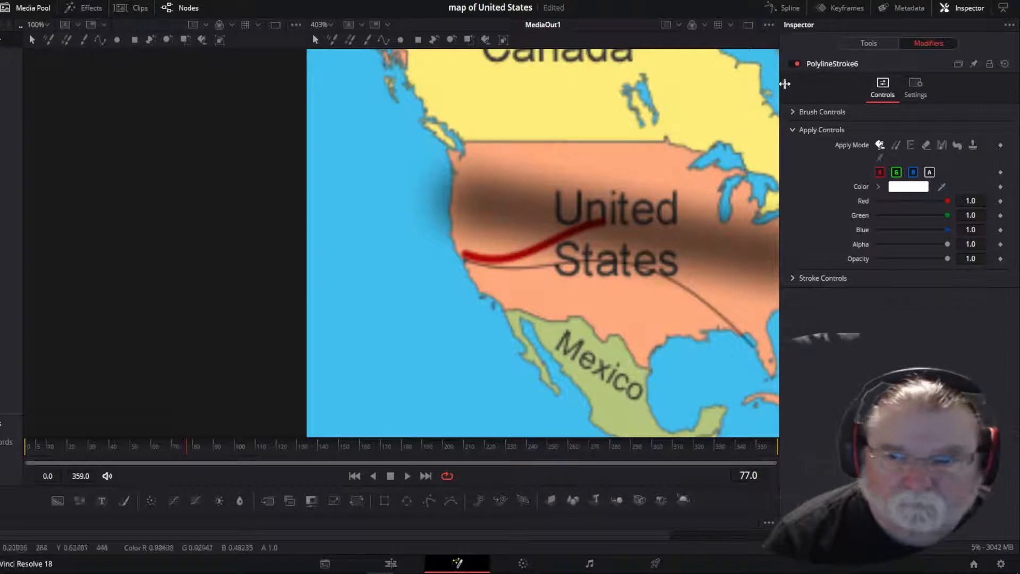
left_click(836, 67)
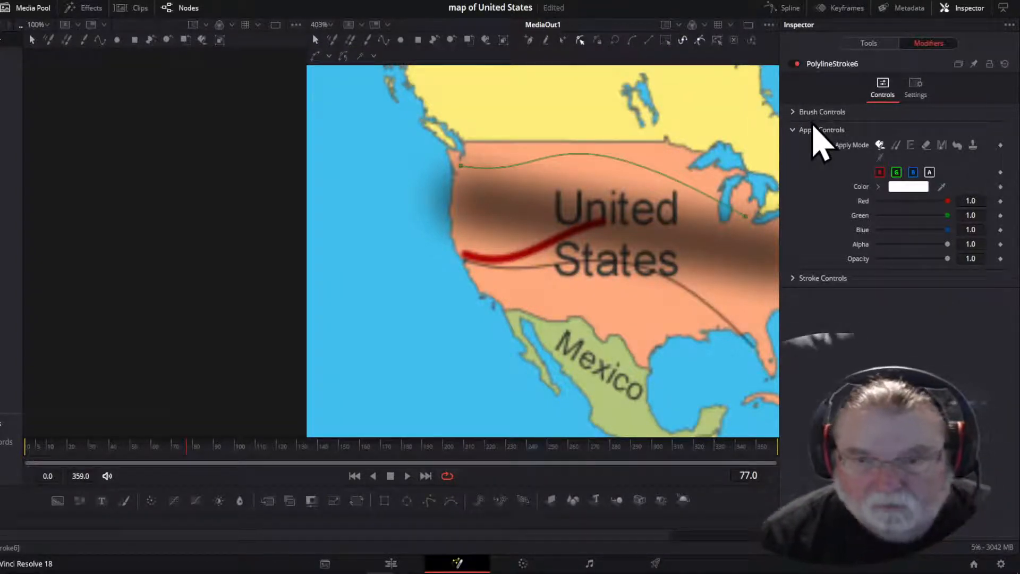
left_click(909, 186)
left_click(530, 191)
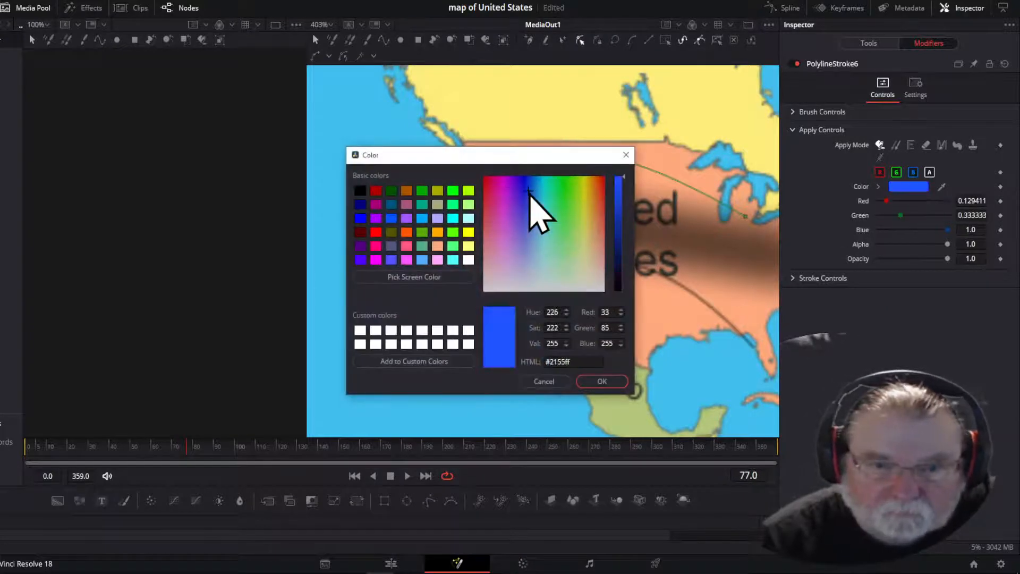
left_click_drag(530, 191, 586, 202)
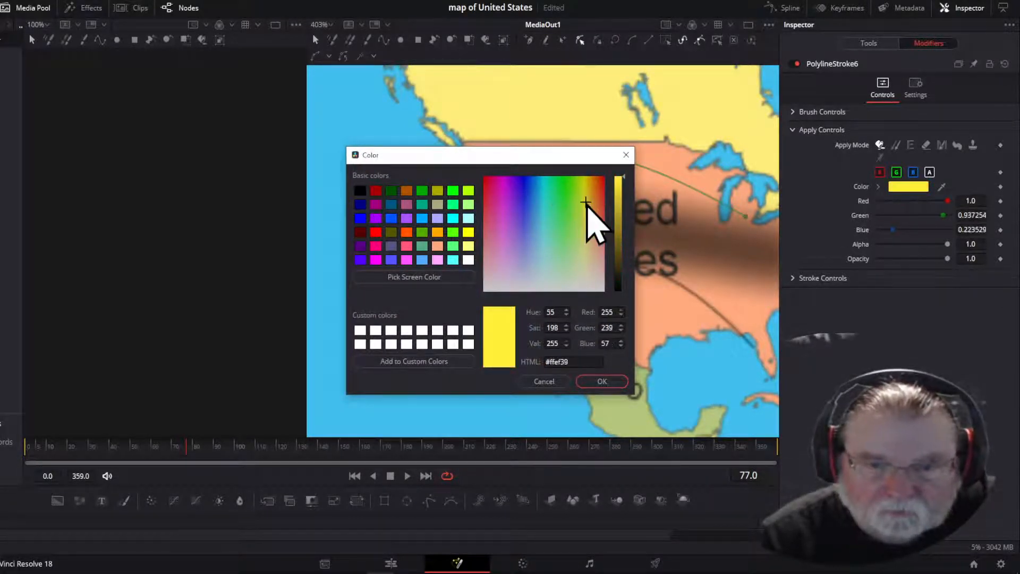
left_click_drag(590, 155, 262, 152)
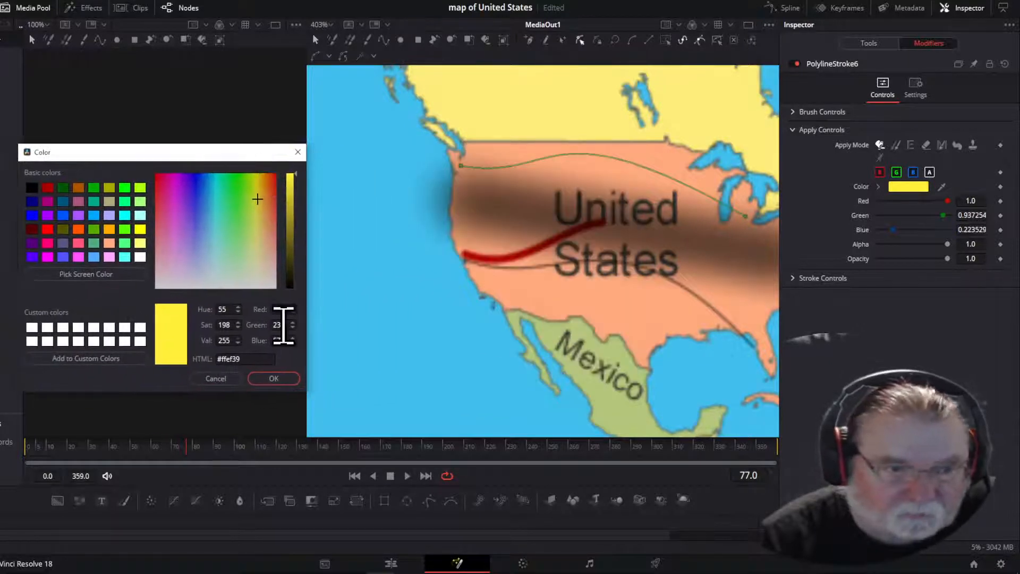
left_click(275, 379)
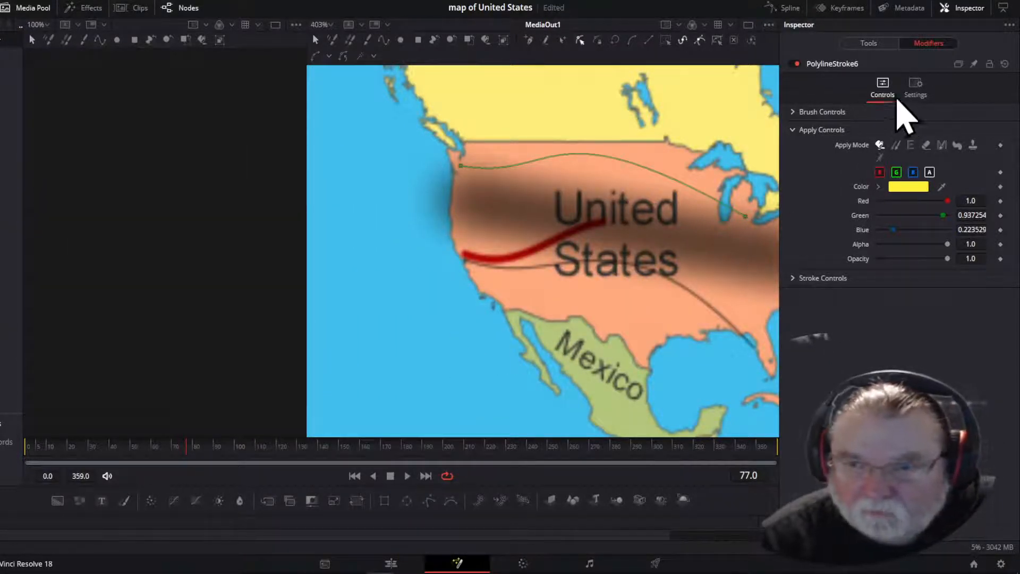
- Reduce the brush size of the PolylineStroke6 modifier to 0.0063
left_click(796, 112)
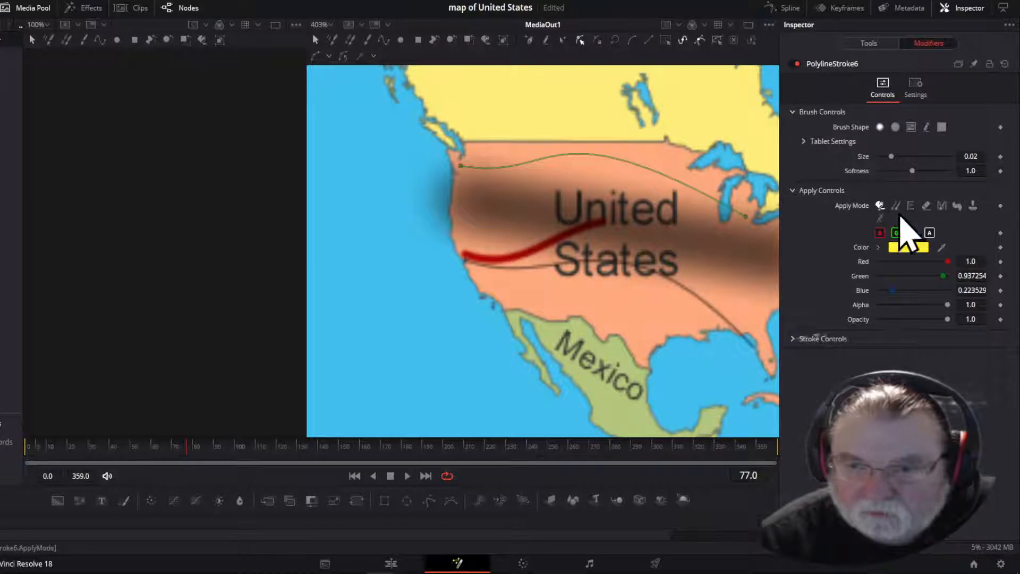
mouse_move(895, 159)
left_mouse_down()
mouse_move(927, 159)
mouse_move(904, 159)
left_mouse_up()
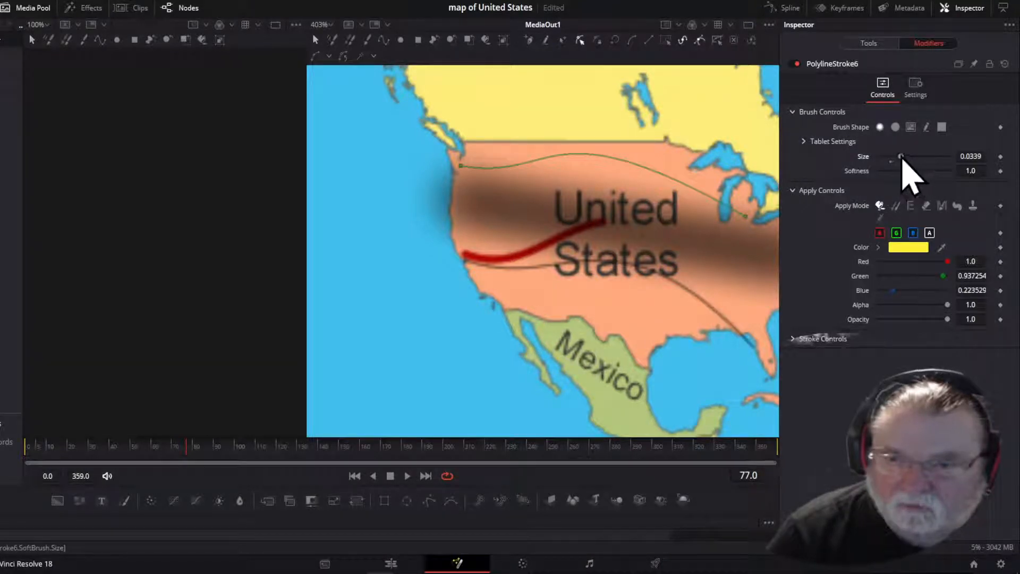
left_click_drag(902, 157, 893, 157)
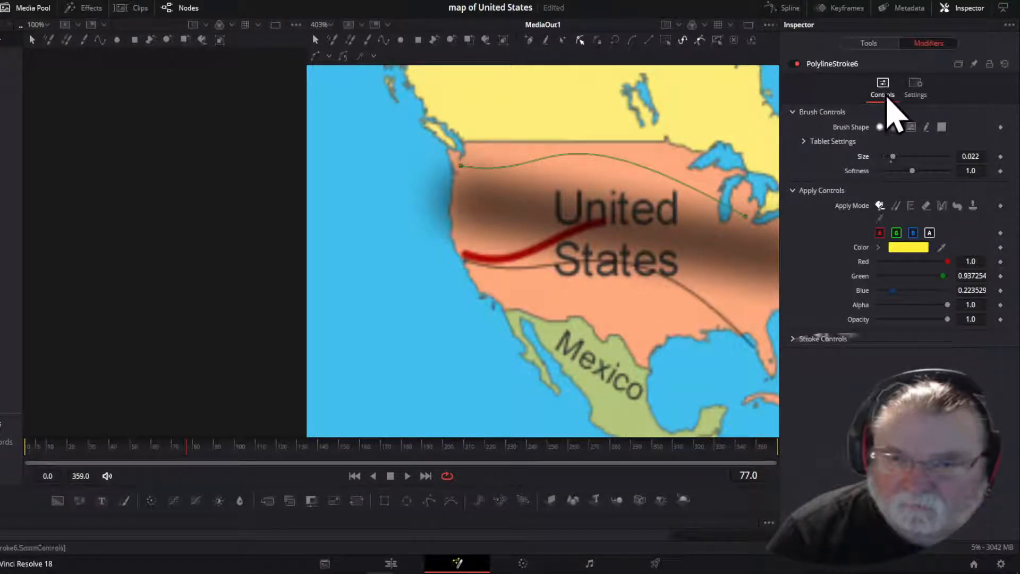
left_click(827, 63)
left_click(827, 63)
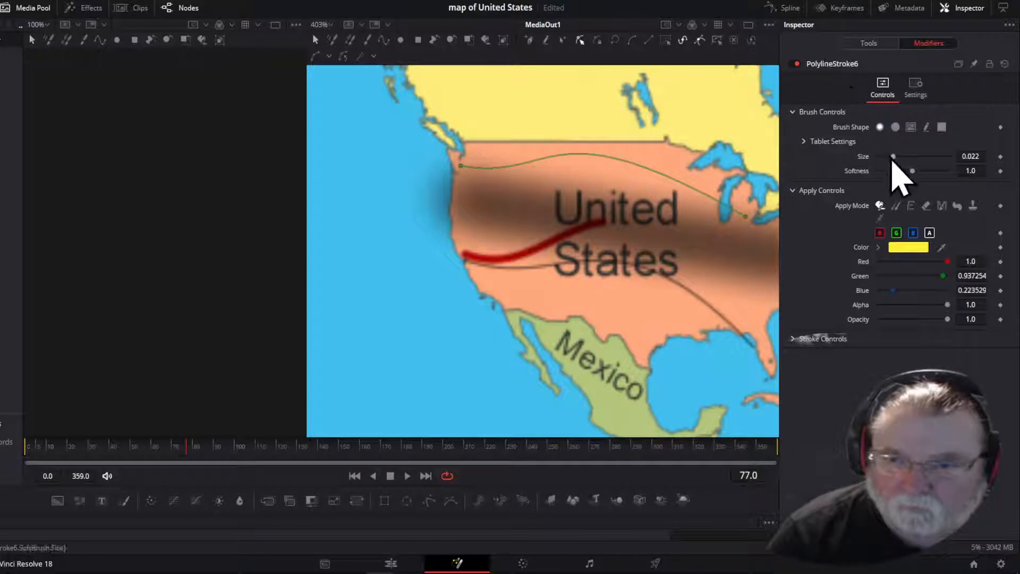
mouse_move(893, 157)
left_mouse_down()
mouse_move(906, 156)
mouse_move(882, 157)
left_mouse_up()
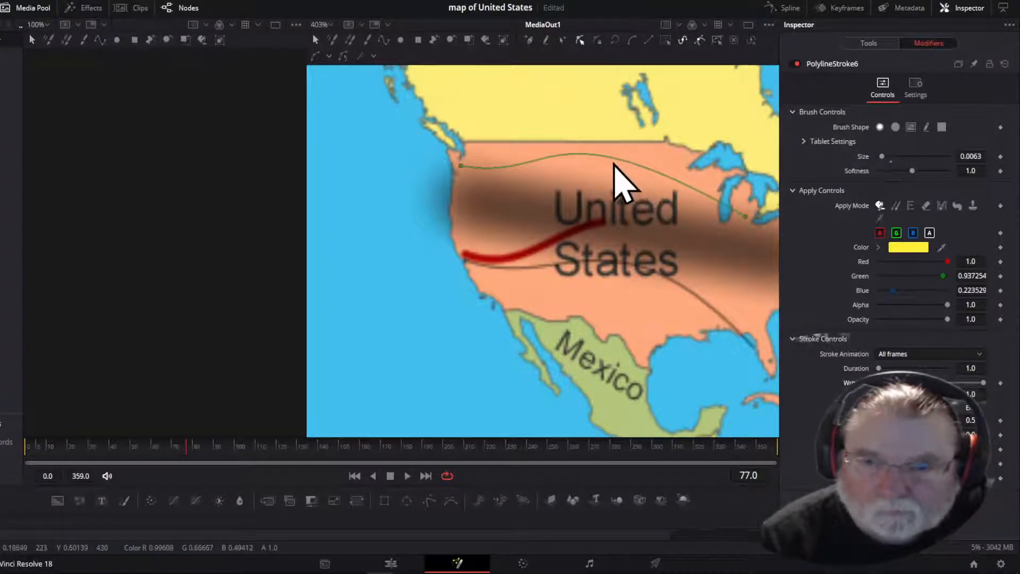
- Set PolylineStroke6's brush size to 0.0087 and its opacity to 0.866
left_click(832, 63)
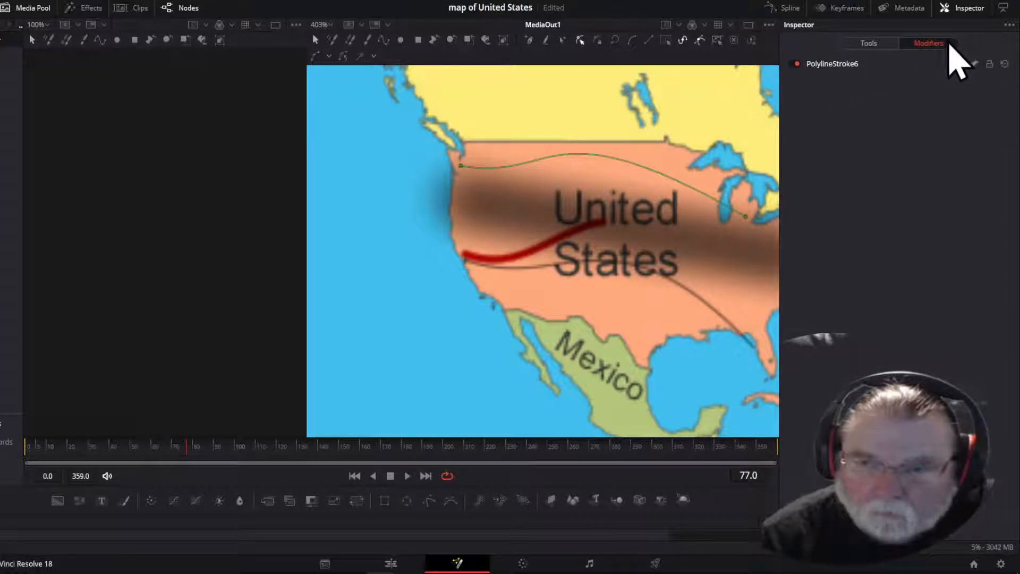
left_click(874, 43)
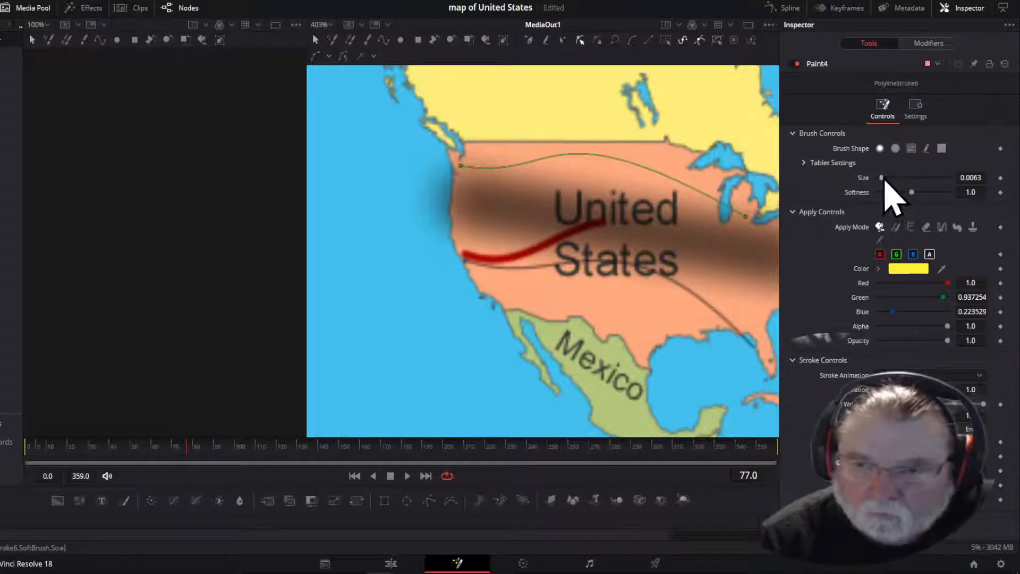
left_click_drag(883, 178, 893, 201)
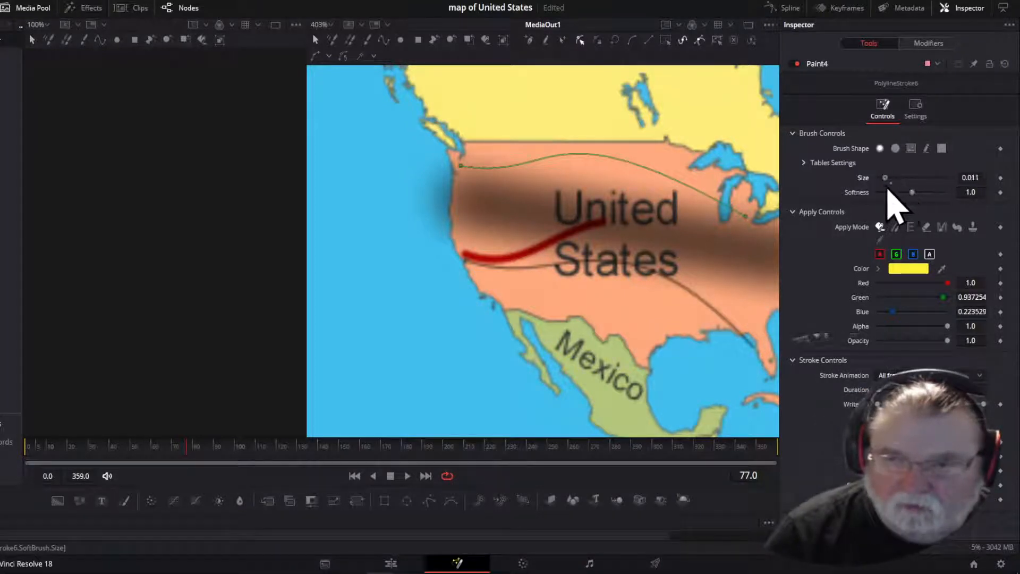
left_click(925, 43)
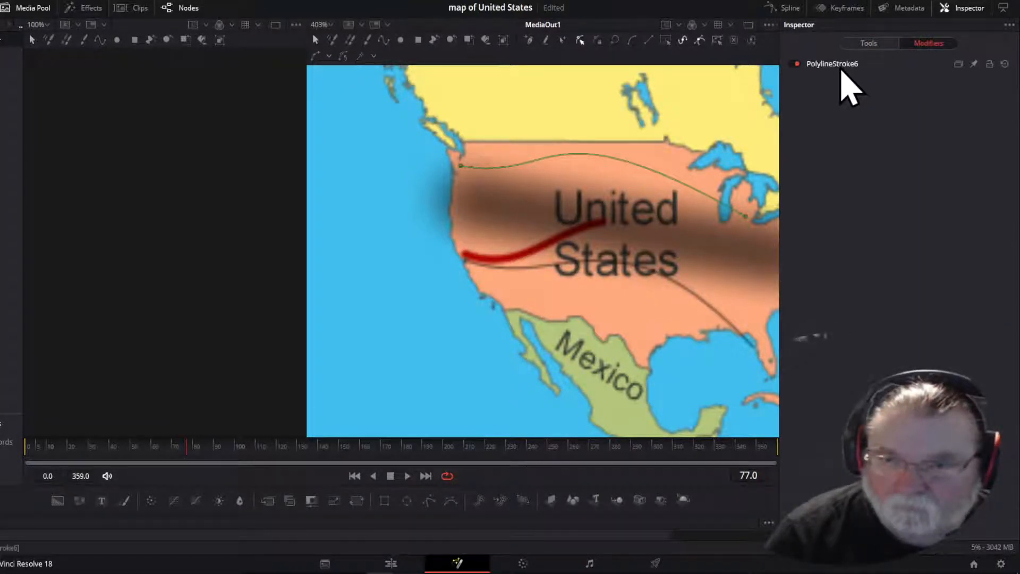
left_click(840, 68)
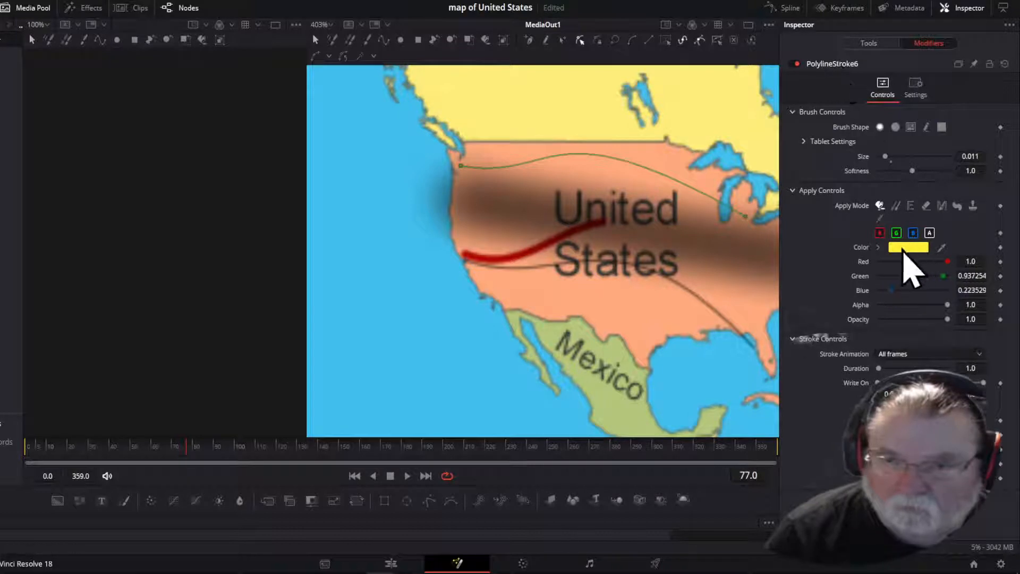
mouse_move(886, 157)
left_mouse_down()
mouse_move(921, 158)
mouse_move(878, 166)
left_mouse_up()
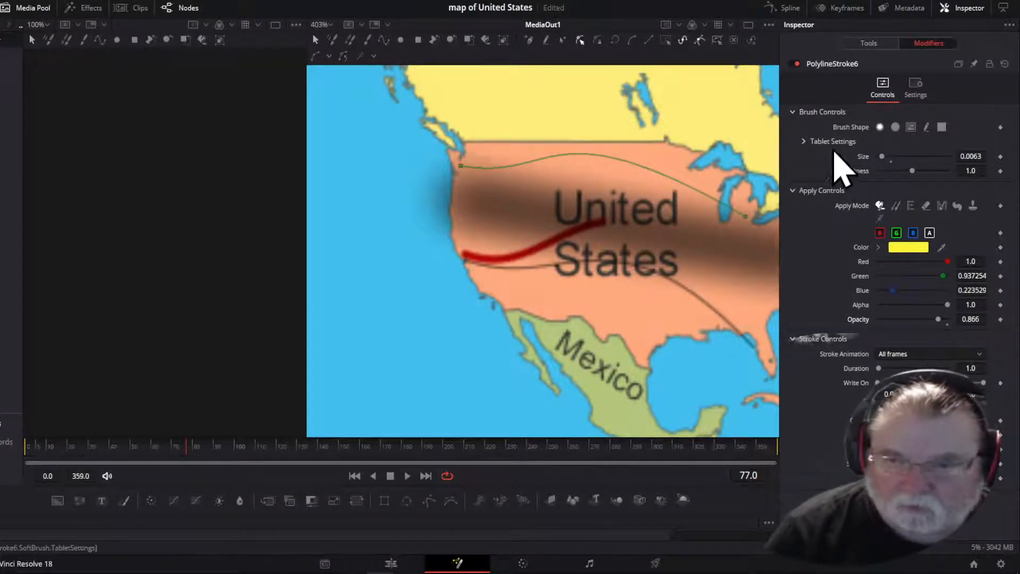
mouse_move(882, 157)
left_mouse_down()
mouse_move(912, 166)
mouse_move(886, 175)
left_mouse_up()
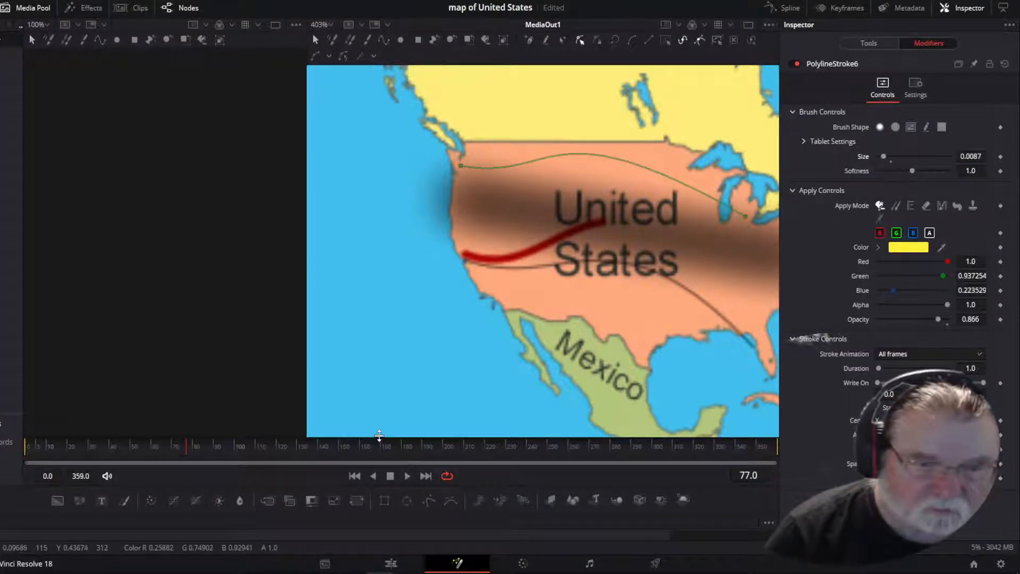
- Rewire the node graph so Paint2 feeds Paint3, Paint3 feeds Paint4, and Paint4 feeds Merge2
left_click_drag(380, 436, 386, 300)
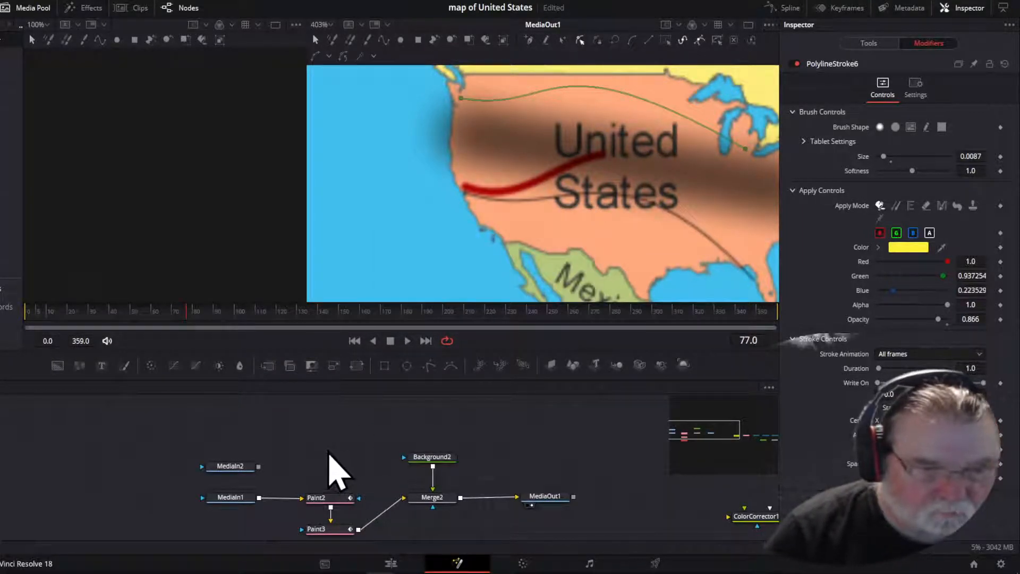
mouse_move(672, 441)
left_mouse_down()
mouse_move(735, 439)
mouse_move(704, 439)
left_mouse_up()
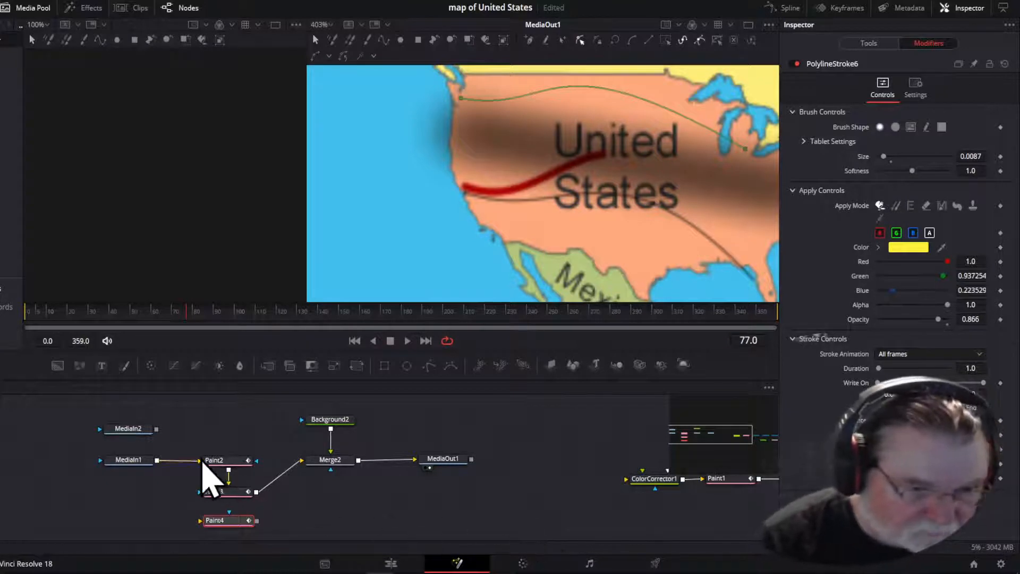
mouse_move(290, 467)
left_mouse_down()
mouse_move(229, 486)
mouse_move(257, 465)
mouse_move(305, 463)
mouse_move(278, 485)
mouse_move(266, 474)
mouse_move(299, 467)
mouse_move(269, 483)
left_mouse_up()
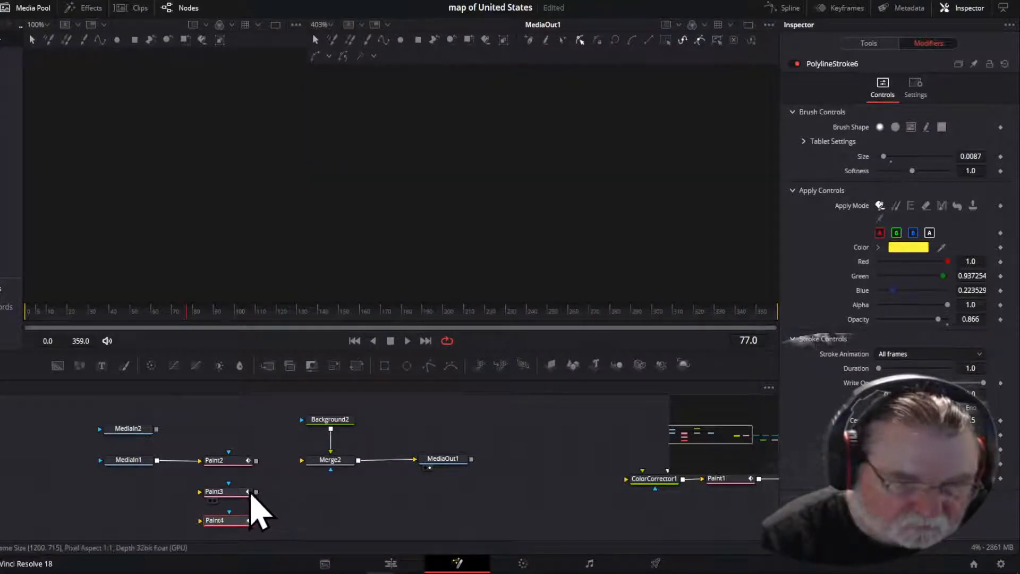
mouse_move(257, 461)
left_mouse_down()
mouse_move(239, 502)
mouse_move(228, 493)
mouse_move(308, 483)
mouse_move(308, 464)
left_mouse_up()
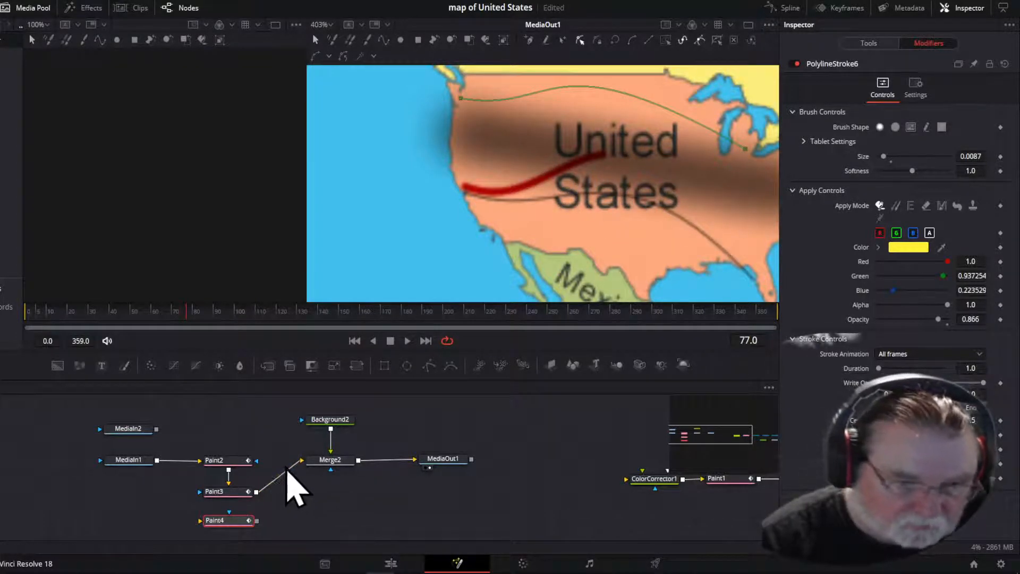
mouse_move(287, 469)
left_mouse_down()
mouse_move(225, 527)
mouse_move(319, 514)
mouse_move(254, 523)
left_mouse_up()
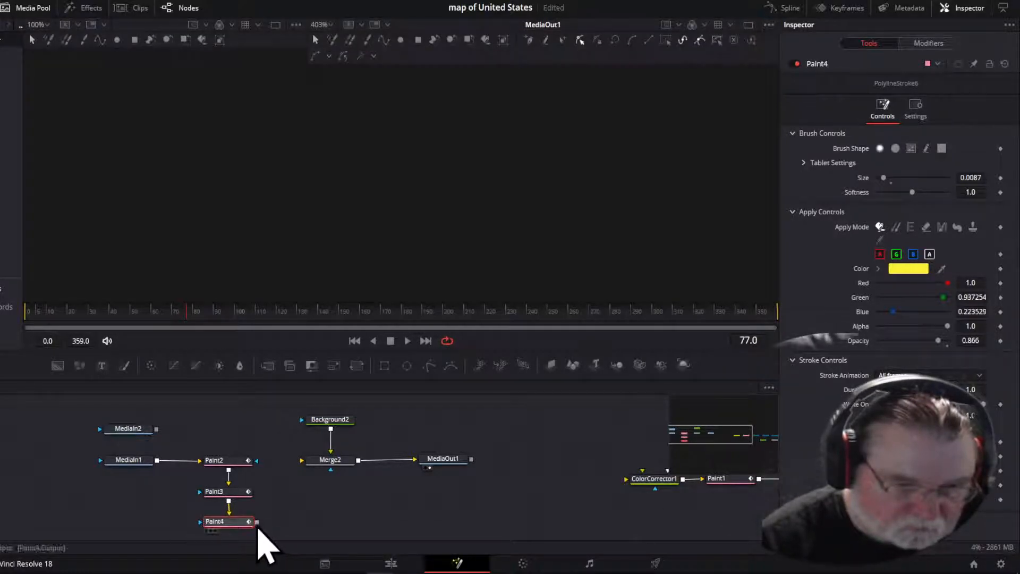
mouse_move(257, 523)
left_mouse_down()
mouse_move(282, 521)
mouse_move(314, 466)
left_mouse_up()
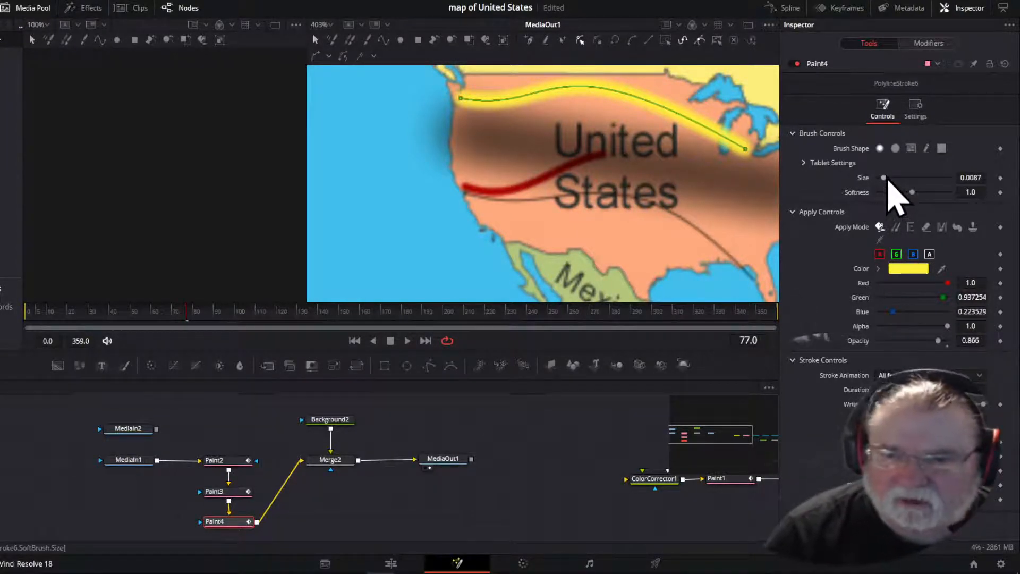
- Reduce the brush size of Paint4's yellow stroke to 0.0024
mouse_move(887, 181)
left_mouse_down()
mouse_move(902, 183)
mouse_move(886, 181)
left_mouse_up()
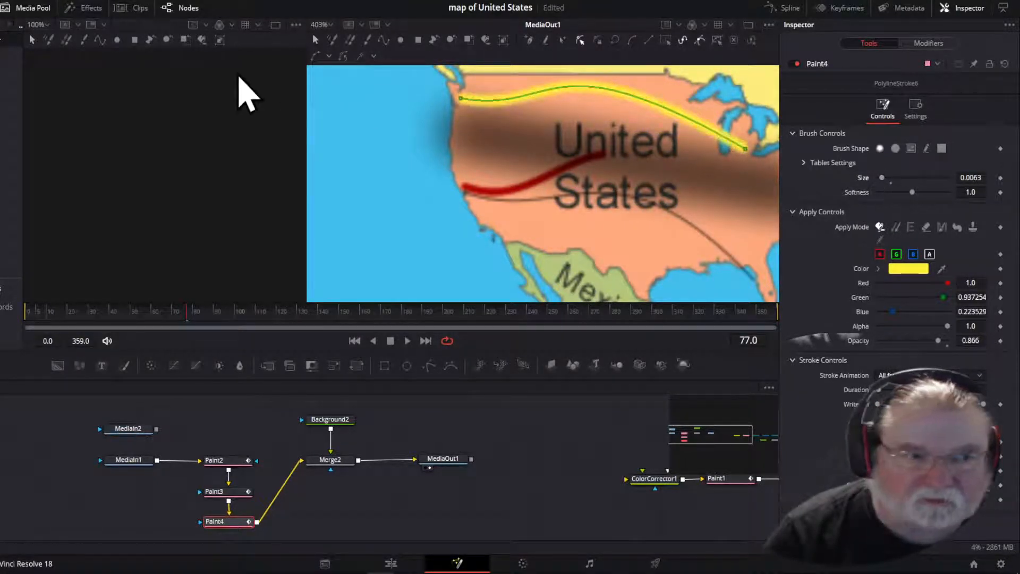
left_click(32, 40)
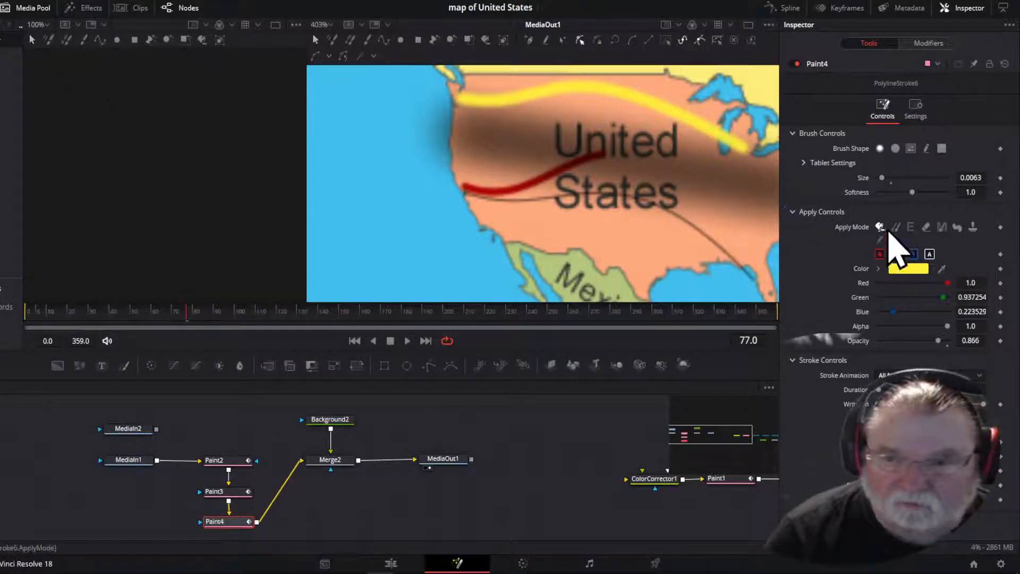
left_click_drag(885, 183, 882, 184)
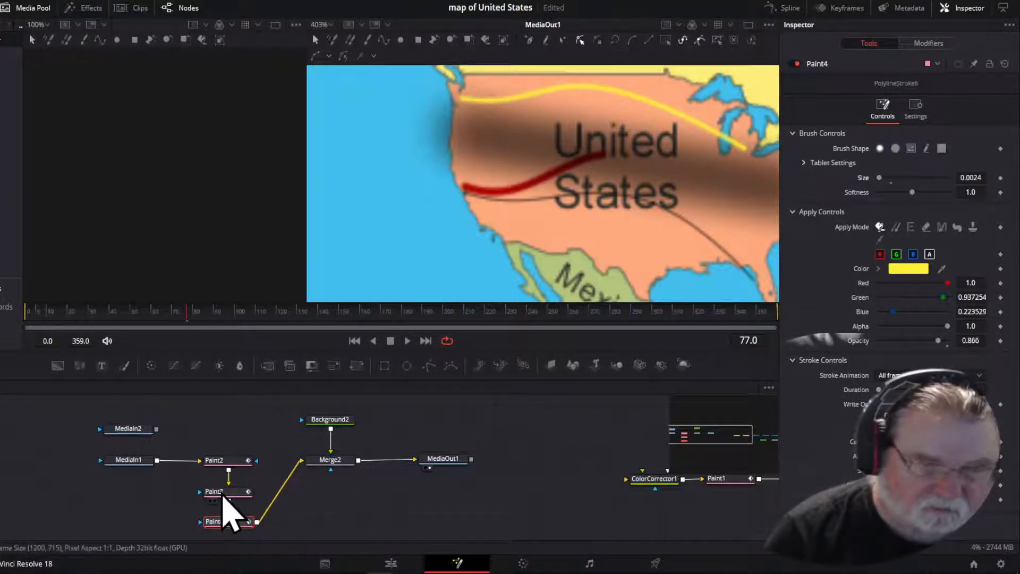
- Take Paint3 out of the chain, connect Paint2 directly to Paint4, and move Paint4 up beneath Paint2
mouse_move(223, 494)
left_mouse_down()
mouse_move(139, 496)
mouse_move(103, 505)
mouse_move(110, 514)
left_mouse_up()
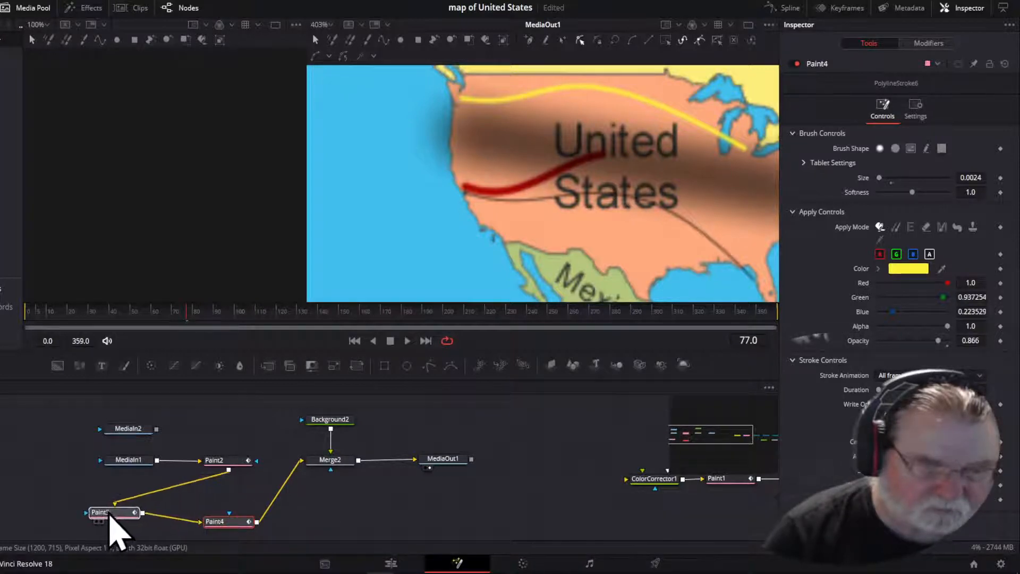
left_click(129, 500)
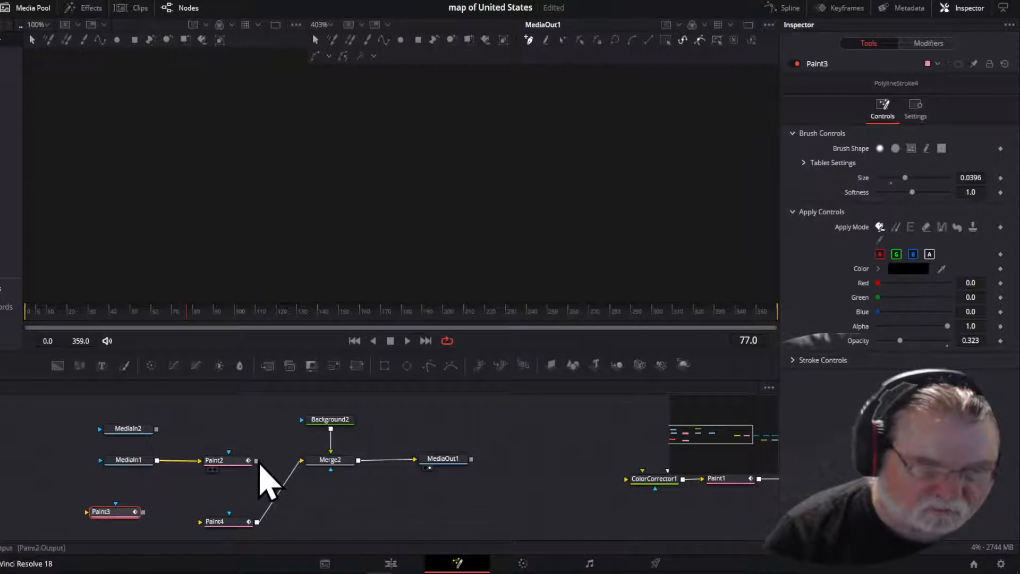
mouse_move(257, 461)
left_mouse_down()
mouse_move(244, 532)
mouse_move(234, 532)
left_mouse_up()
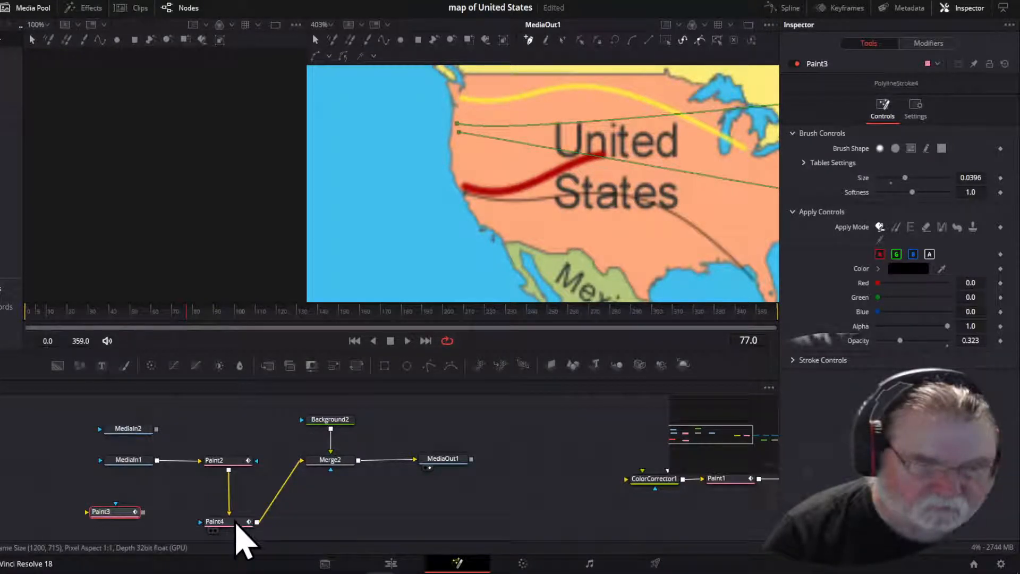
left_click_drag(236, 524, 235, 492)
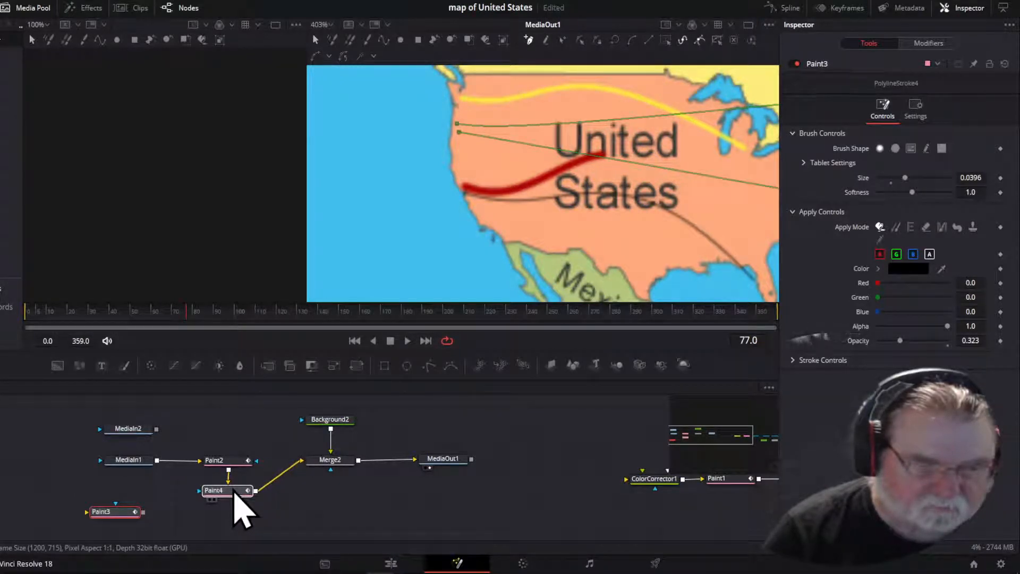
- Place Paint3 below Paint4 and connect it between Paint4 and Merge2
left_click(133, 511)
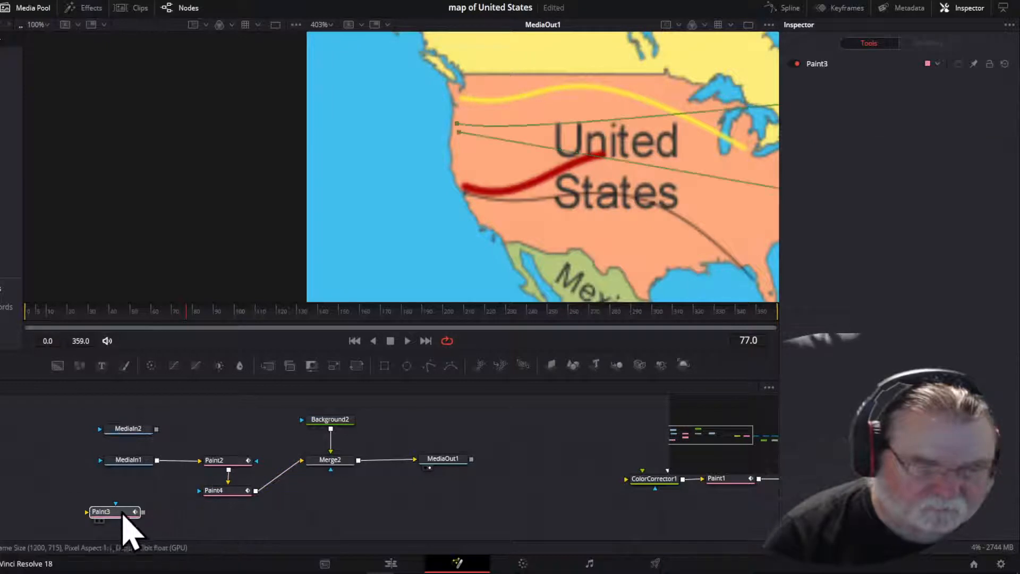
mouse_move(122, 515)
left_mouse_down()
mouse_move(234, 522)
mouse_move(223, 520)
left_mouse_up()
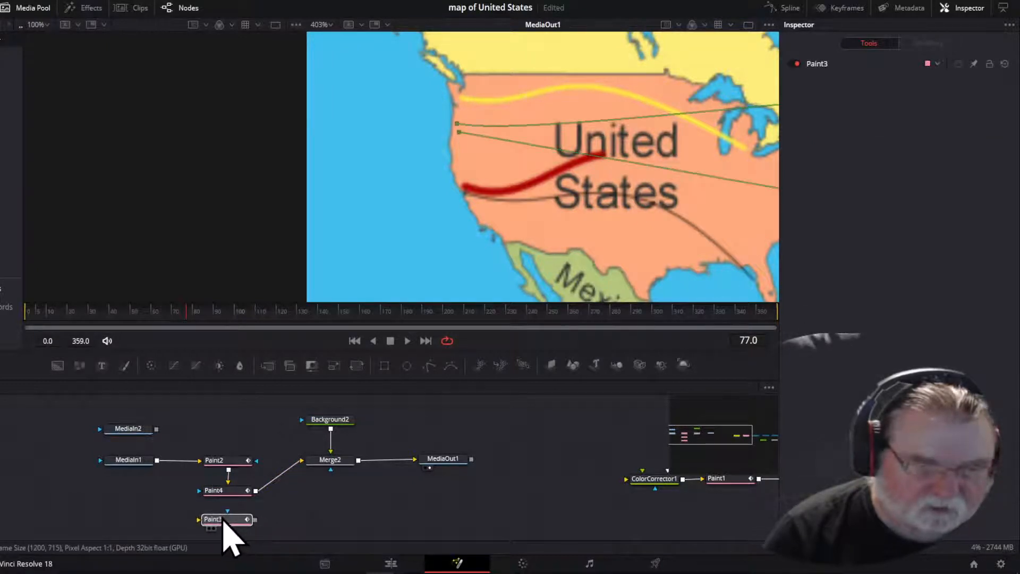
left_click(285, 471)
mouse_move(257, 492)
left_mouse_down()
mouse_move(253, 525)
mouse_move(217, 528)
left_mouse_up()
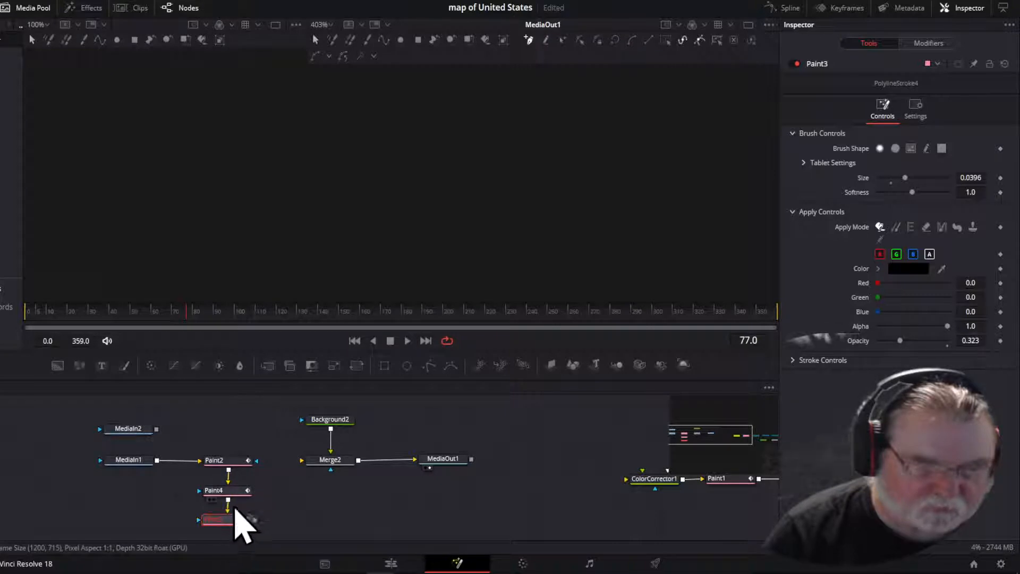
mouse_move(256, 519)
left_mouse_down()
mouse_move(295, 513)
mouse_move(307, 463)
left_mouse_up()
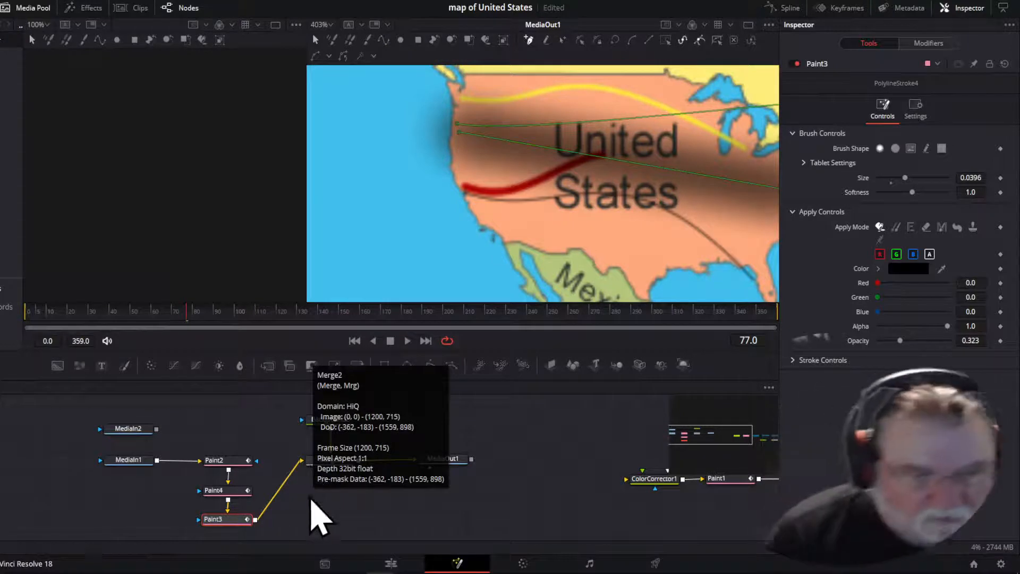
- Disconnect the three Paint nodes from each other and from Merge2, and stack them in the order Paint2, Paint3, Paint4
left_click(186, 489)
mouse_move(207, 417)
left_mouse_down()
mouse_move(217, 529)
mouse_move(266, 553)
mouse_move(223, 468)
mouse_move(221, 487)
left_mouse_up()
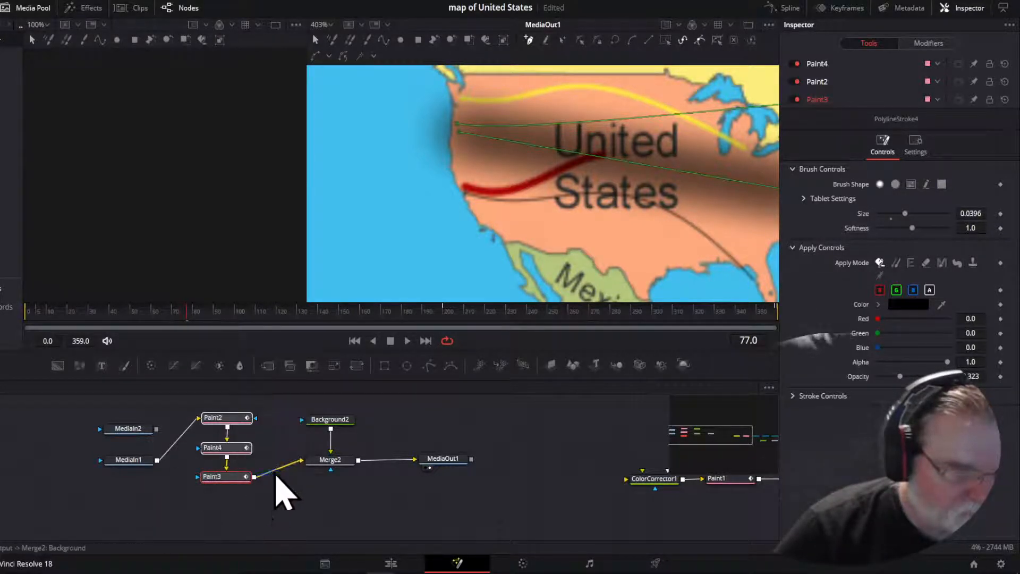
left_click(291, 464)
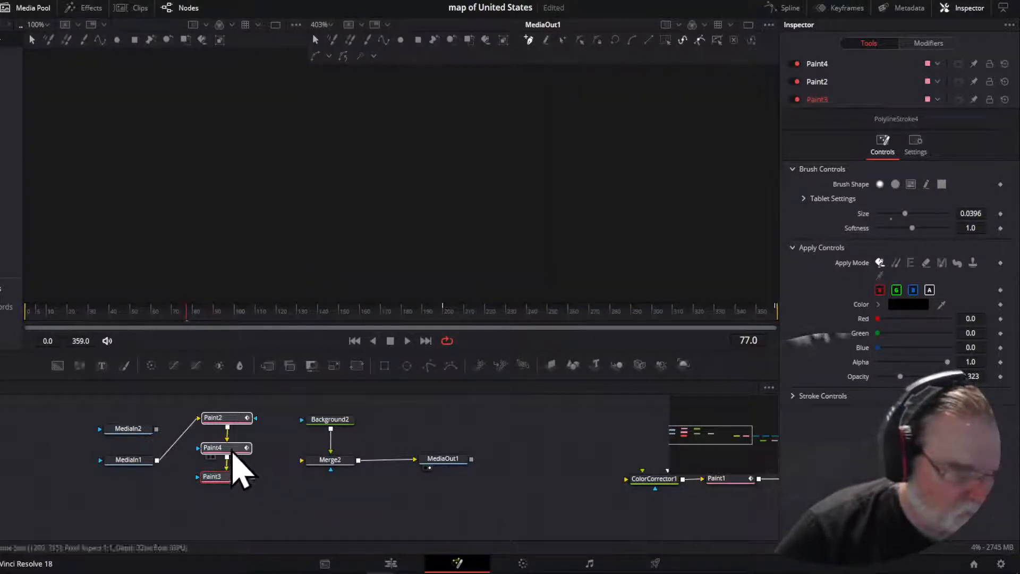
mouse_move(233, 454)
left_mouse_down()
mouse_move(271, 485)
mouse_move(227, 453)
left_mouse_up()
left_click(529, 484)
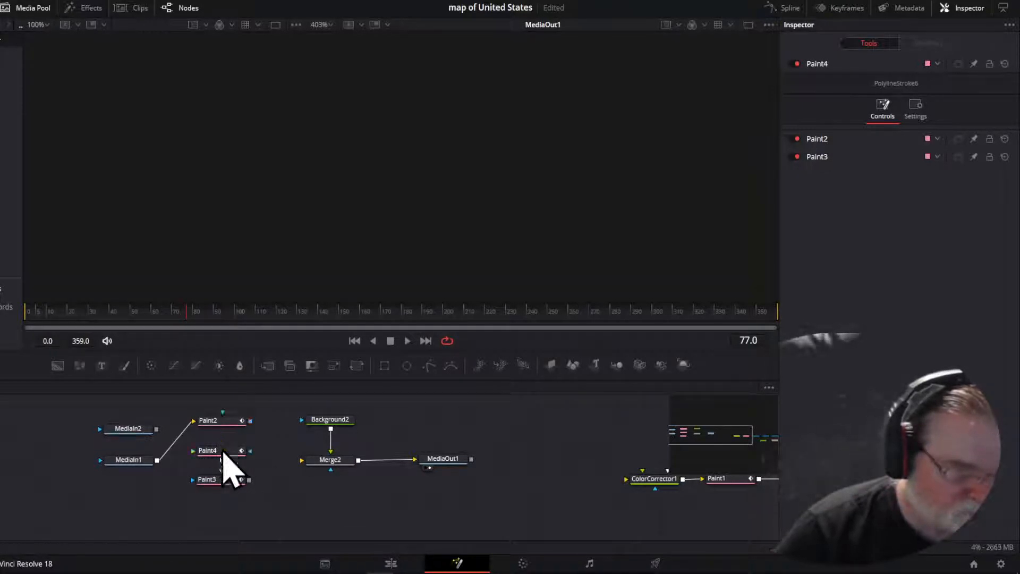
left_click_drag(222, 457, 223, 481)
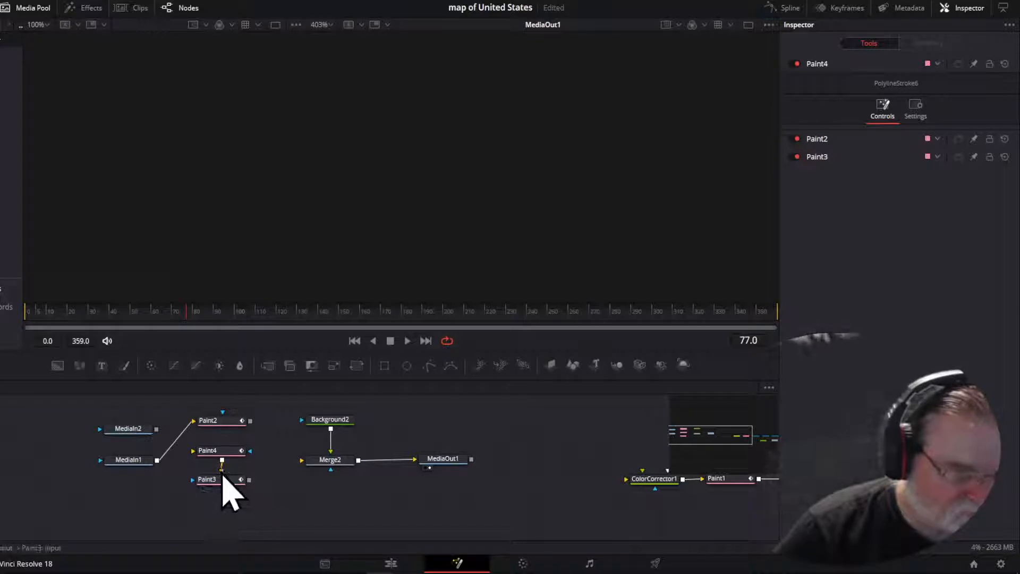
mouse_move(222, 476)
left_mouse_down()
mouse_move(223, 485)
mouse_move(189, 481)
mouse_move(136, 512)
left_mouse_up()
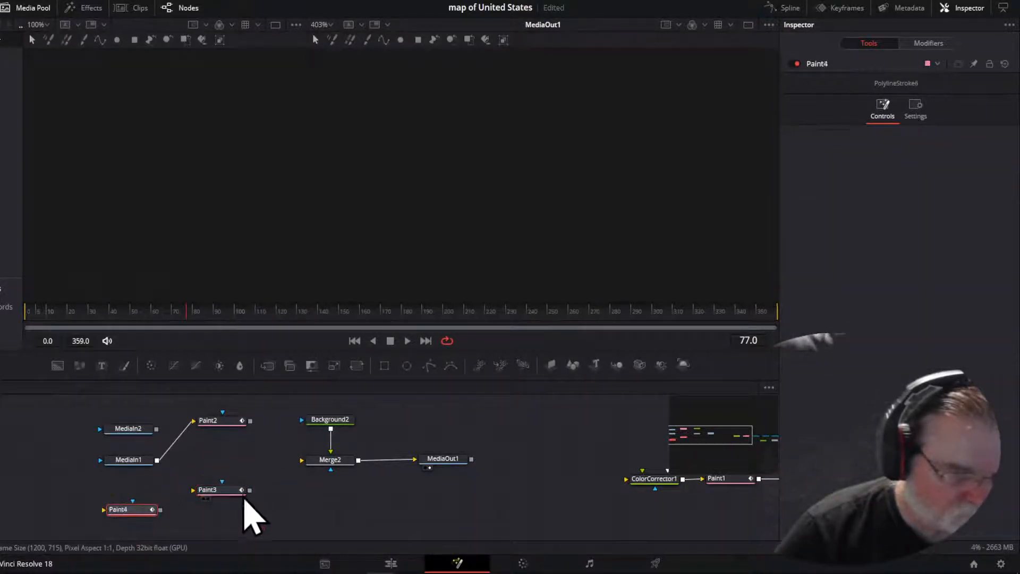
left_click_drag(223, 494, 227, 456)
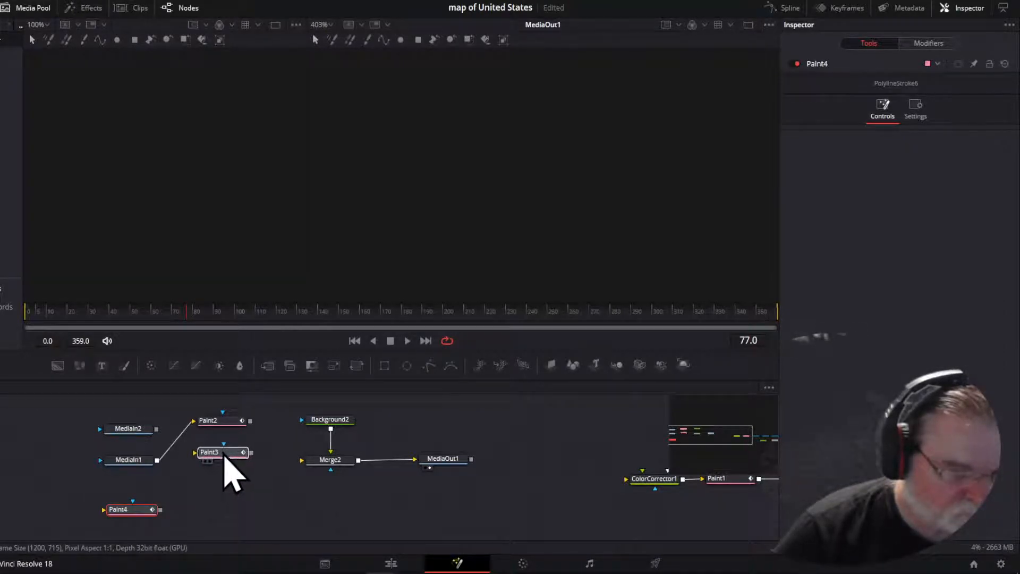
mouse_move(126, 512)
left_mouse_down()
mouse_move(210, 499)
mouse_move(218, 485)
left_mouse_up()
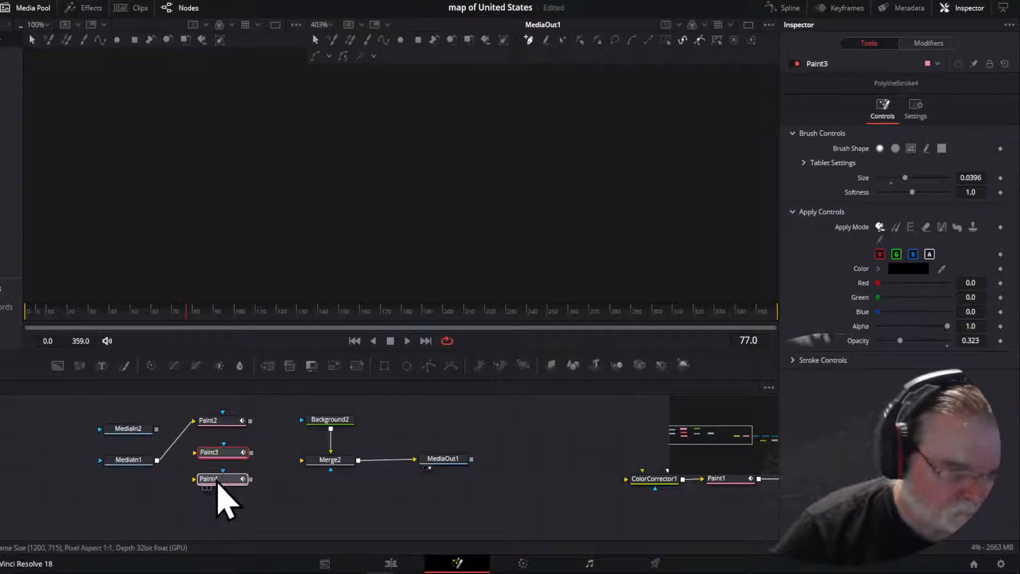
- Connect Paint2 to Paint3, Paint3 to Paint4, and Paint4 to Merge2, and enlarge the MediaOut1 viewer
left_click_drag(449, 380, 448, 327)
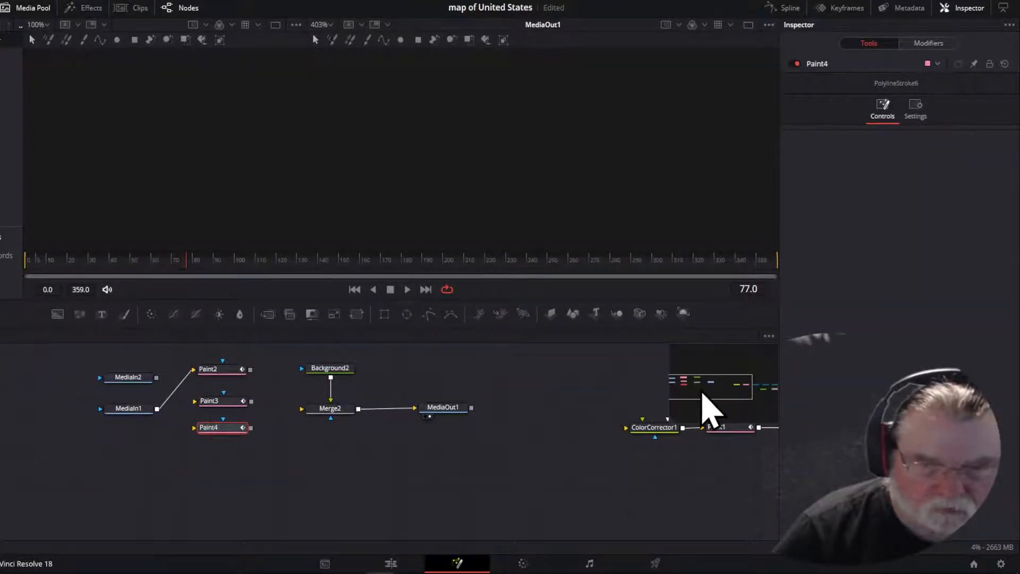
mouse_move(703, 393)
left_mouse_down()
mouse_move(697, 384)
mouse_move(710, 388)
mouse_move(696, 388)
left_mouse_up()
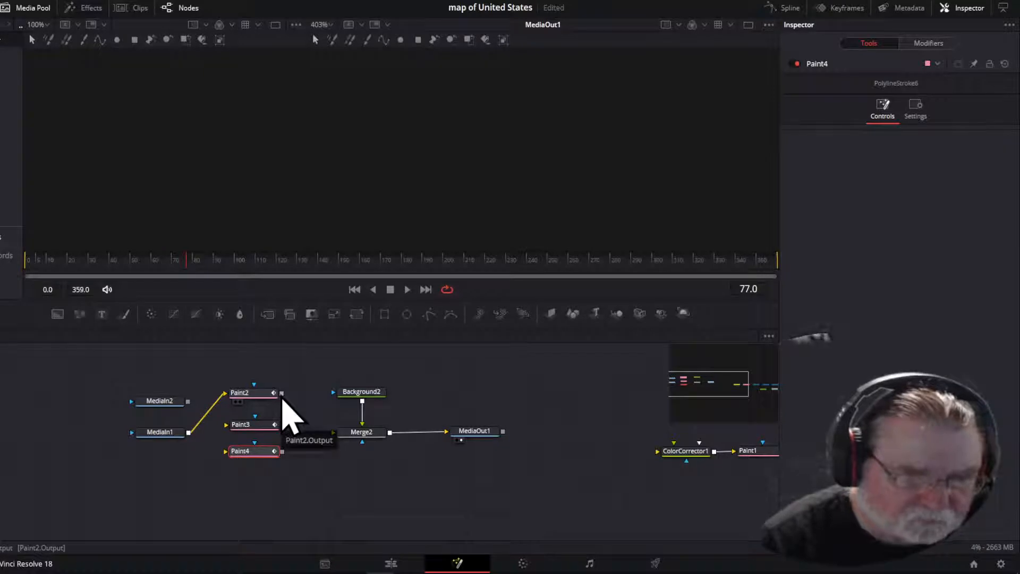
mouse_move(281, 394)
left_mouse_down()
mouse_move(314, 409)
mouse_move(242, 435)
left_mouse_up()
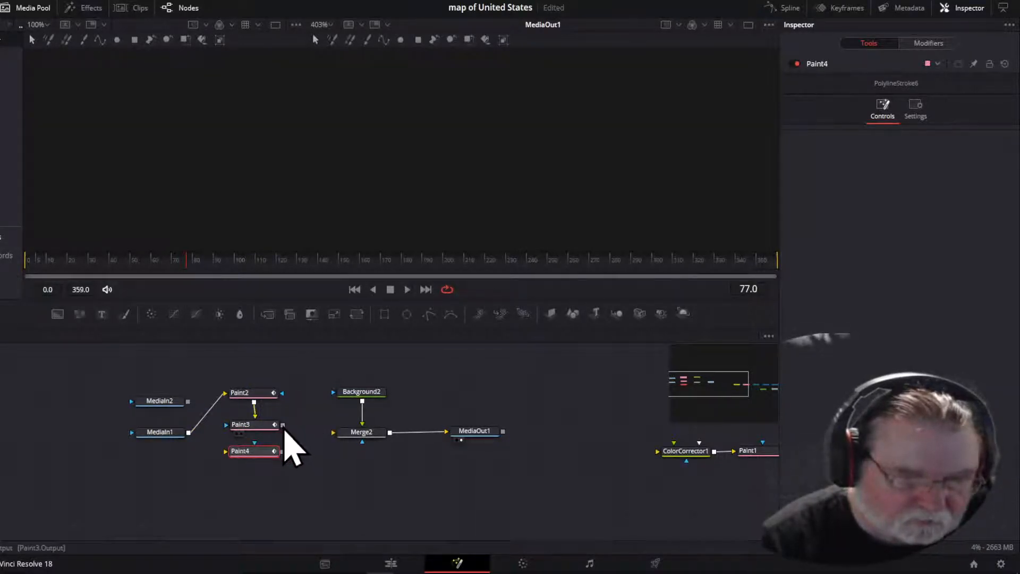
mouse_move(284, 425)
left_mouse_down()
mouse_move(312, 444)
mouse_move(250, 457)
left_mouse_up()
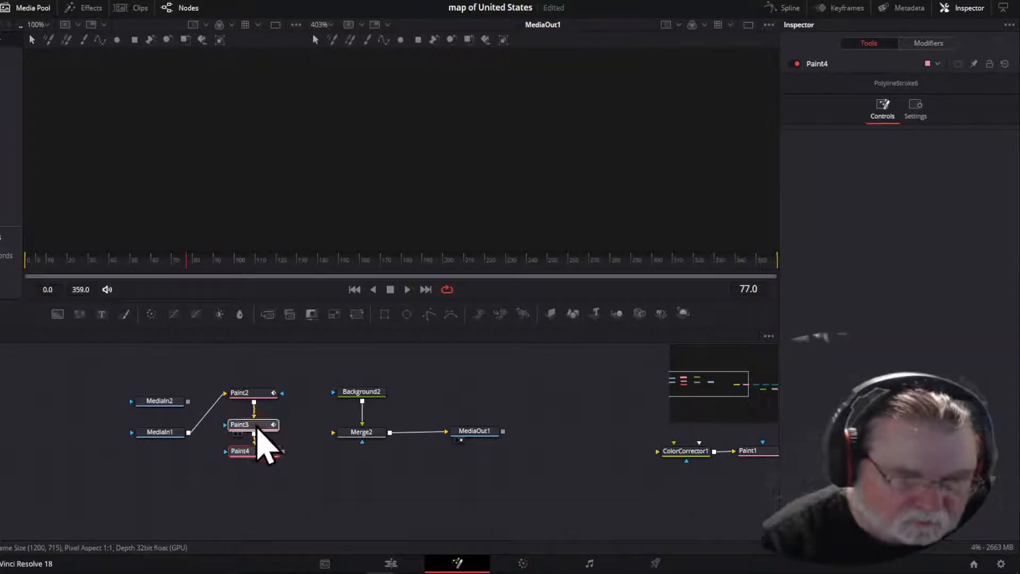
left_click(257, 427)
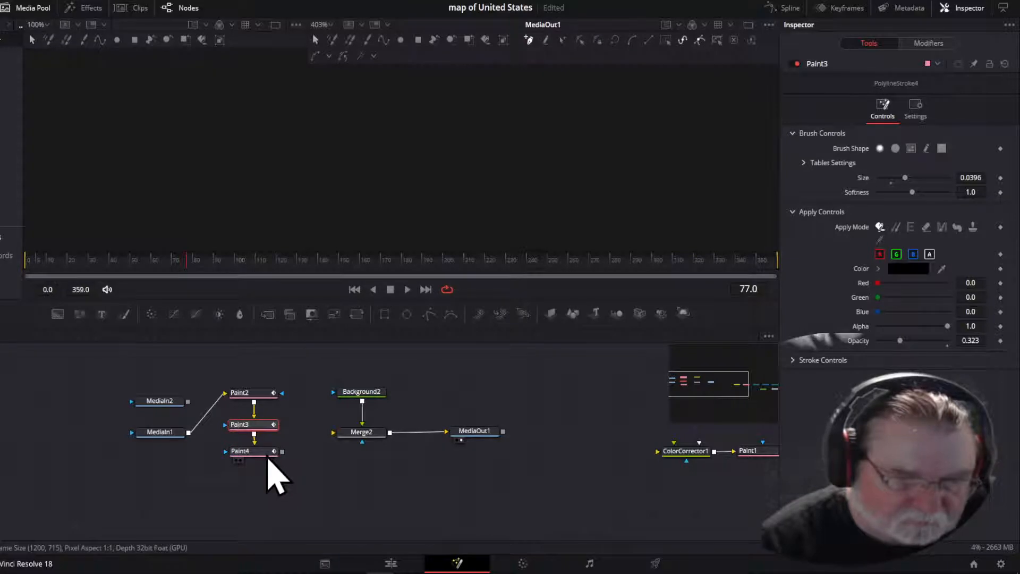
mouse_move(282, 452)
left_mouse_down()
mouse_move(348, 451)
mouse_move(349, 440)
left_mouse_up()
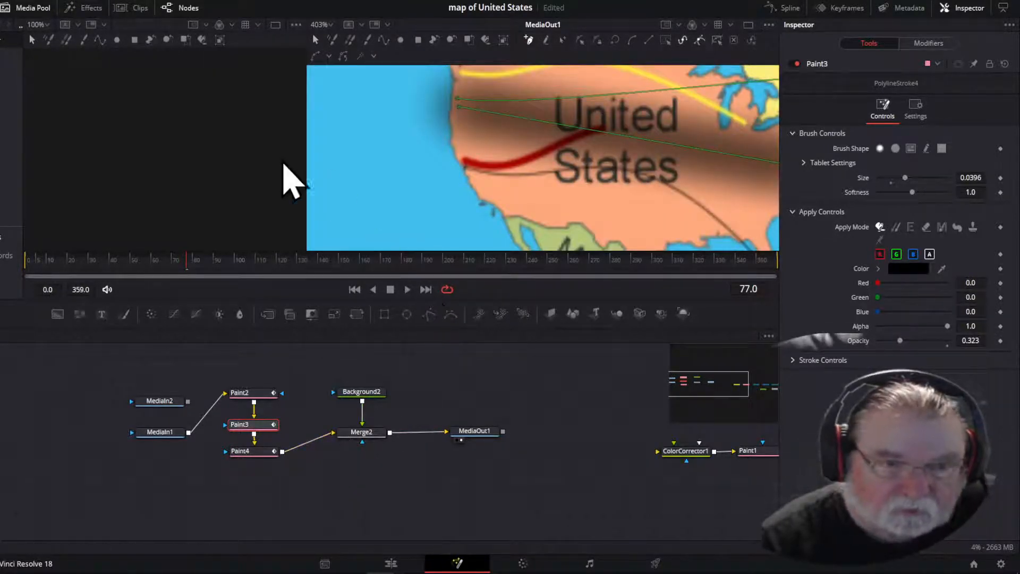
left_click_drag(307, 158, 107, 161)
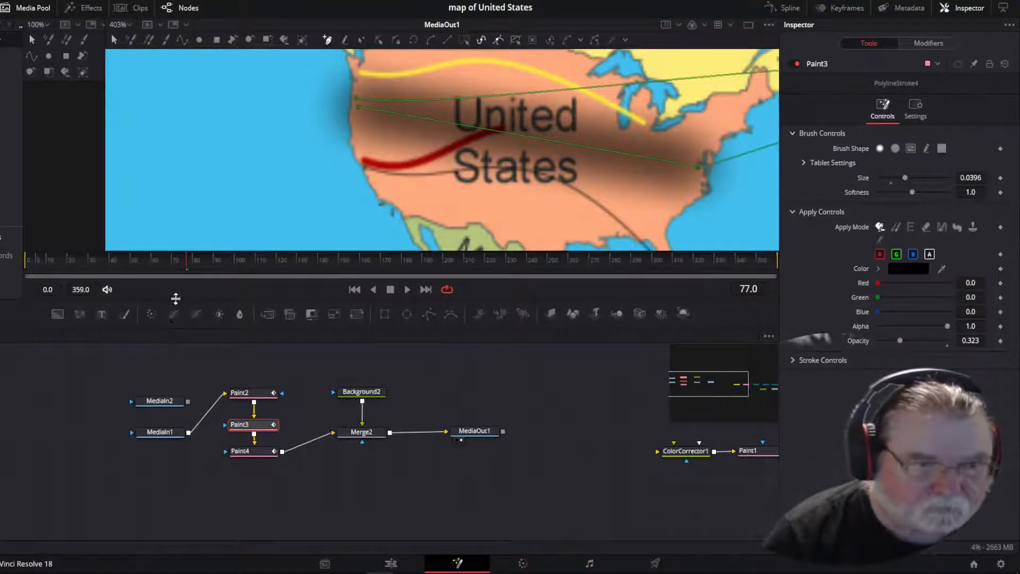
left_click_drag(176, 299, 176, 321)
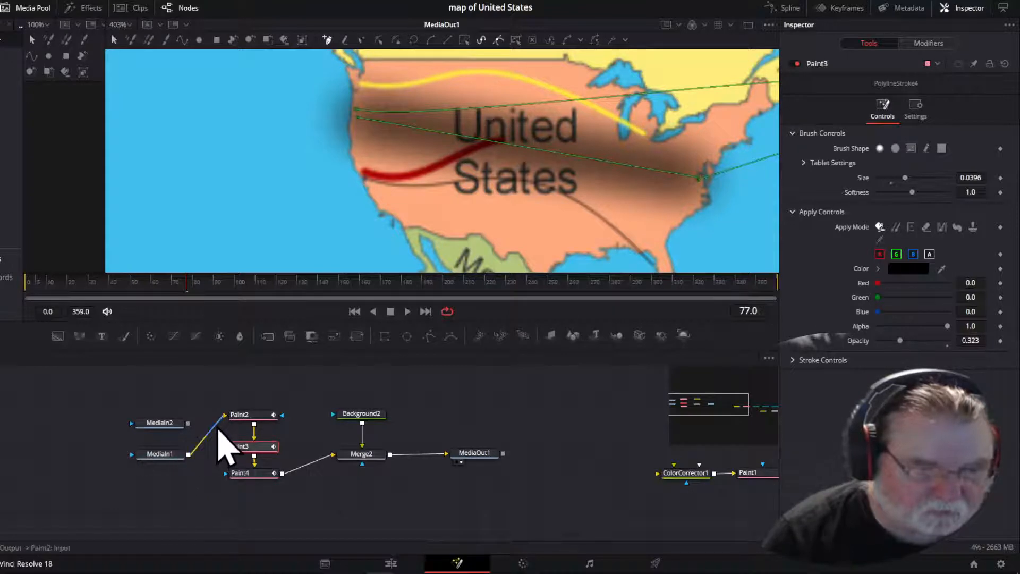
- Replace MediaIn1 with MediaIn2 as the input of Paint2, and show MediaIn2 in the first viewer
mouse_move(218, 436)
left_mouse_down()
mouse_move(210, 449)
mouse_move(42, 468)
left_mouse_up()
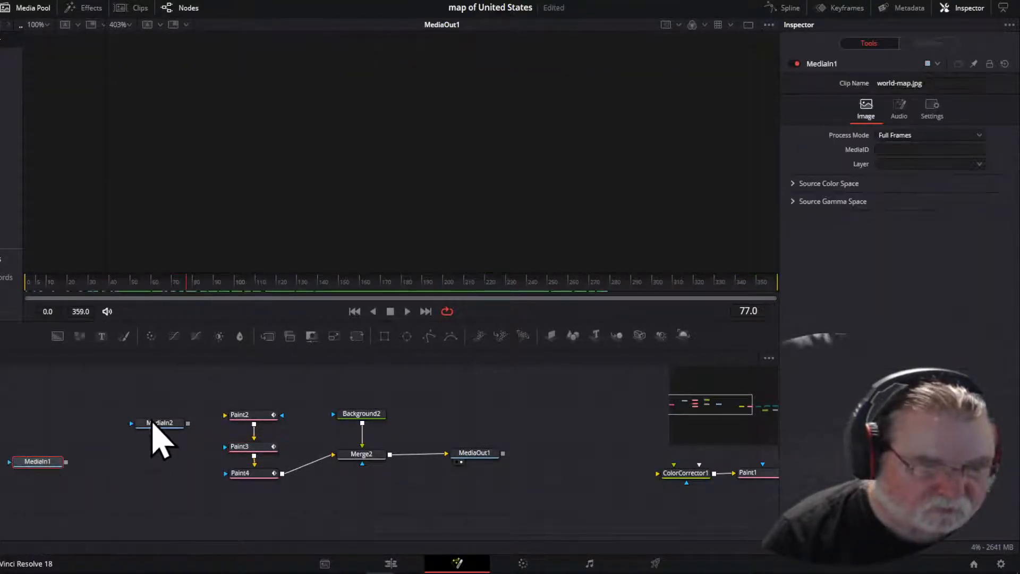
left_click_drag(188, 423, 227, 416)
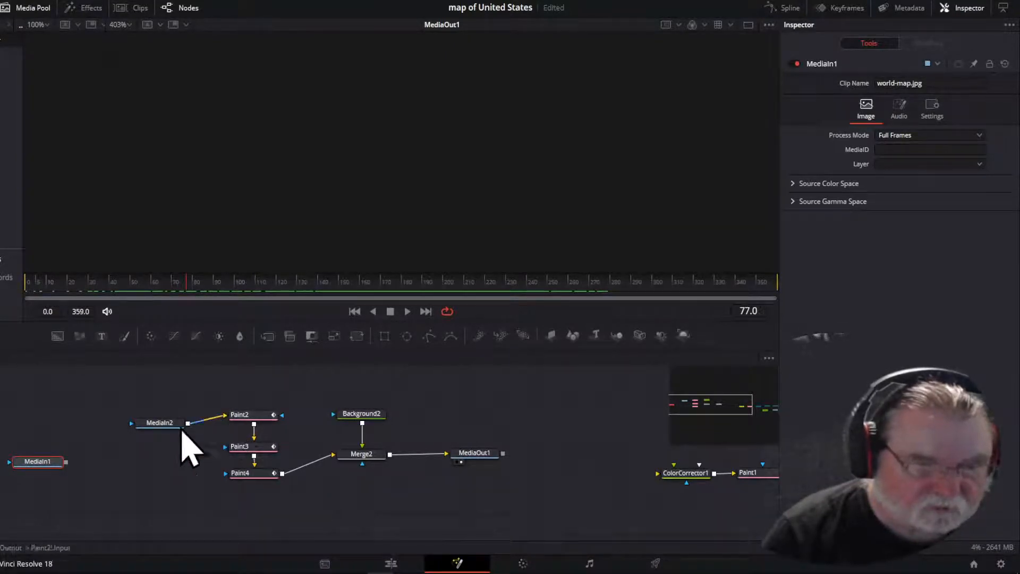
left_click(148, 428)
left_click(143, 432)
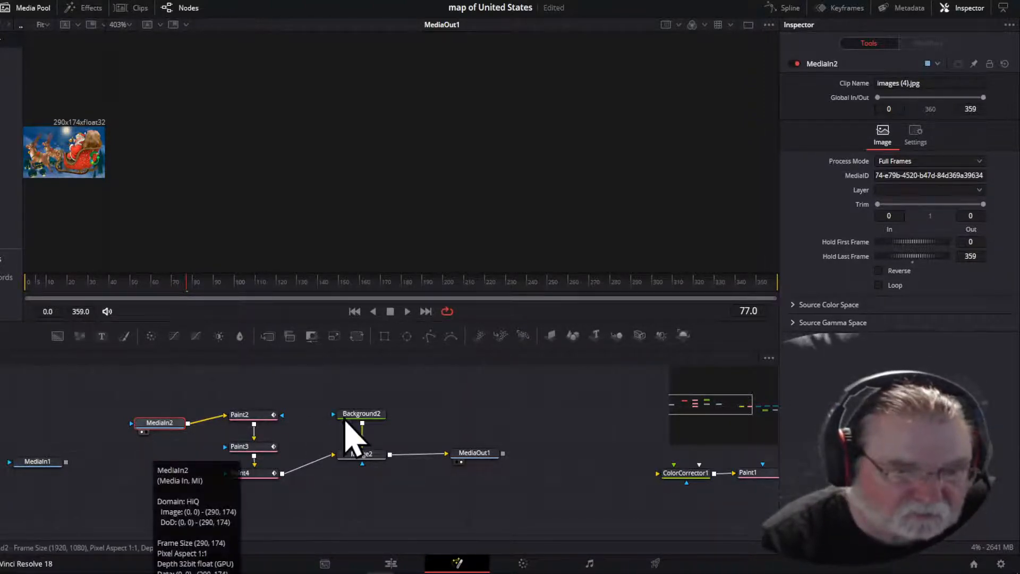
- Reconnect Background2 to Merge2, and add a Merge node fed by MediaIn1
left_click(354, 417)
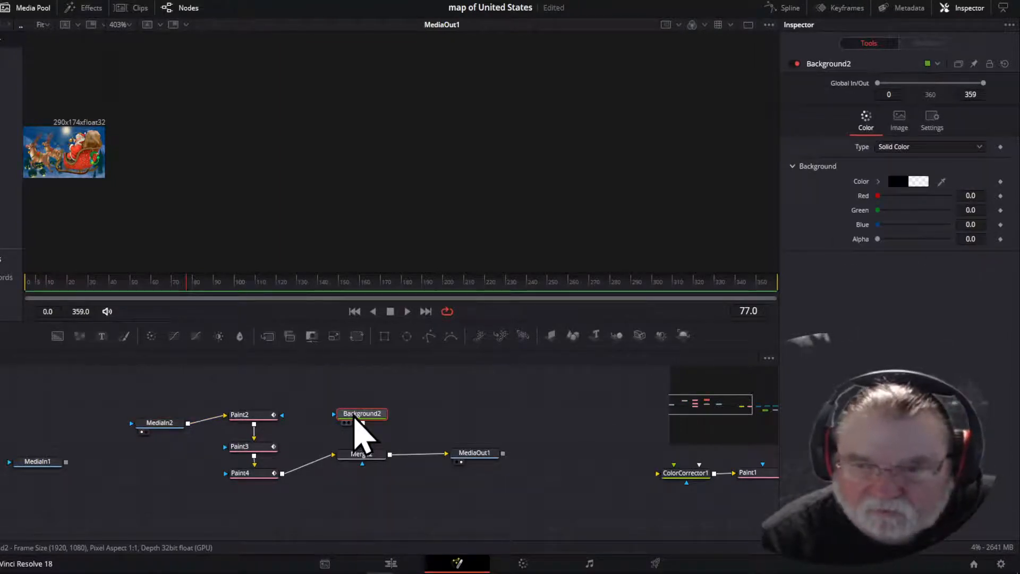
left_click_drag(354, 420, 361, 453)
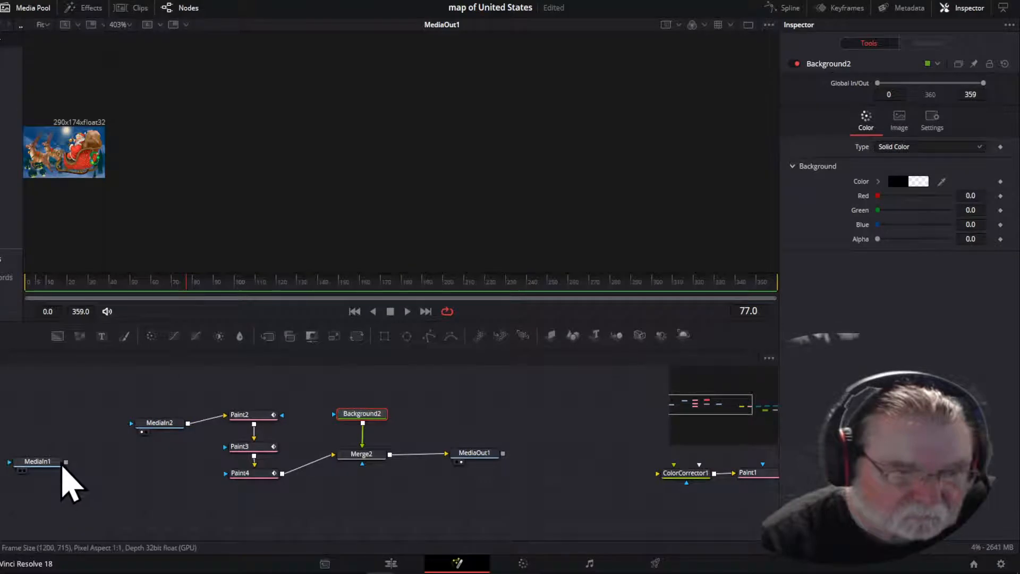
left_click(33, 462)
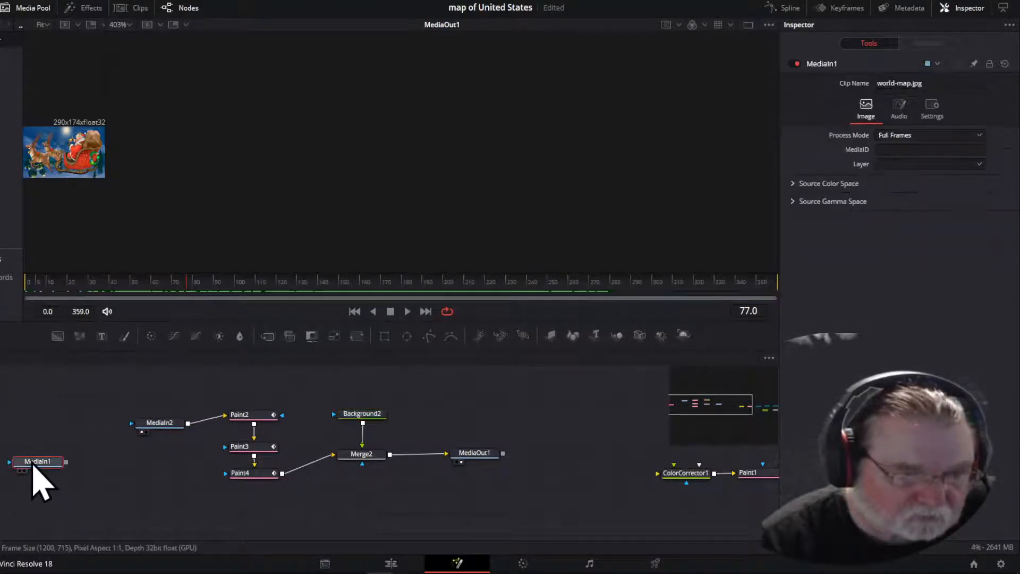
left_click(269, 340)
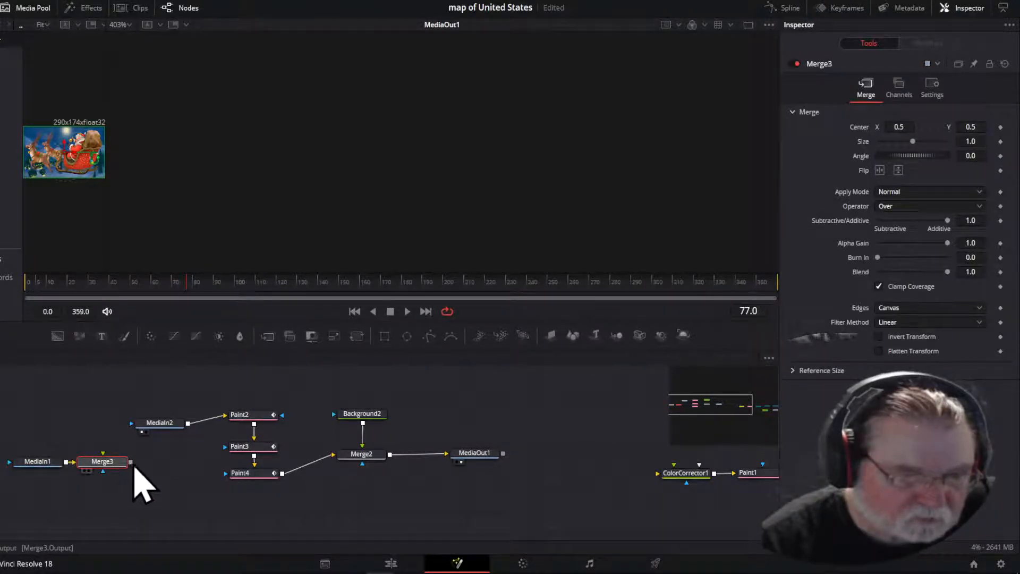
- Try to link Merge3 to MediaIn2, detach both nodes, and connect MediaIn1 directly to Paint2
left_click_drag(131, 462, 164, 431)
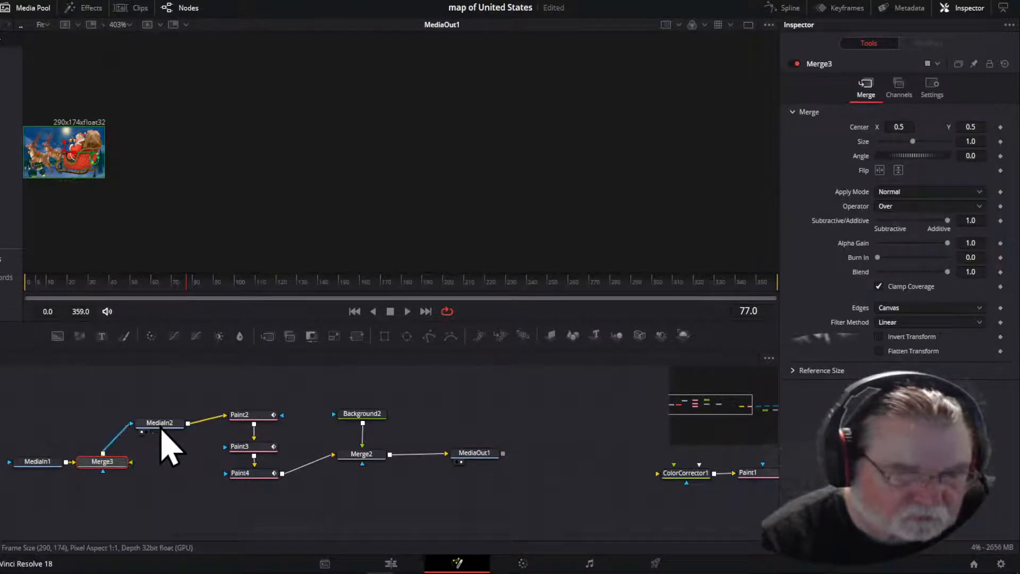
left_click_drag(162, 428, 124, 430)
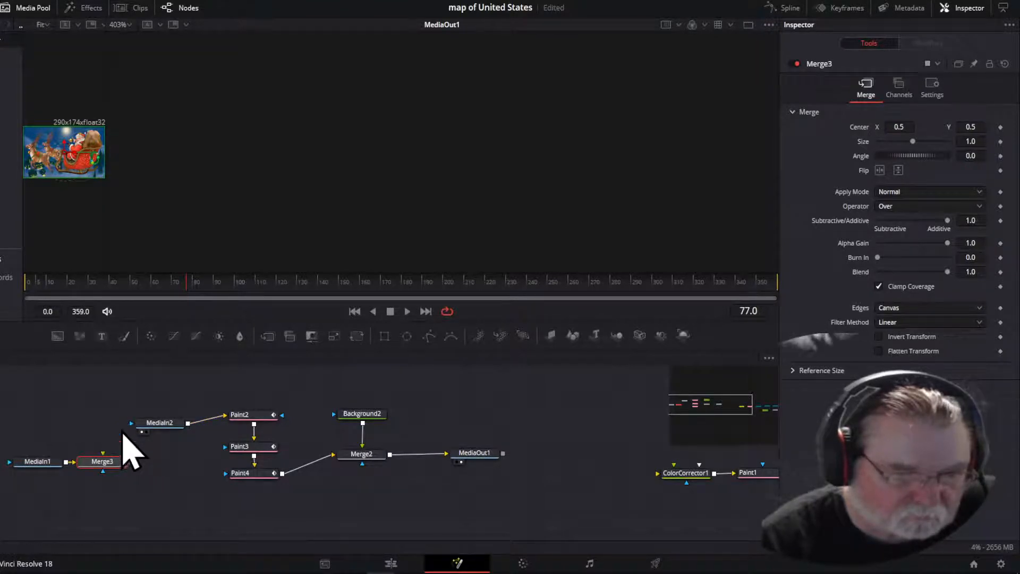
left_click_drag(42, 464, 76, 403)
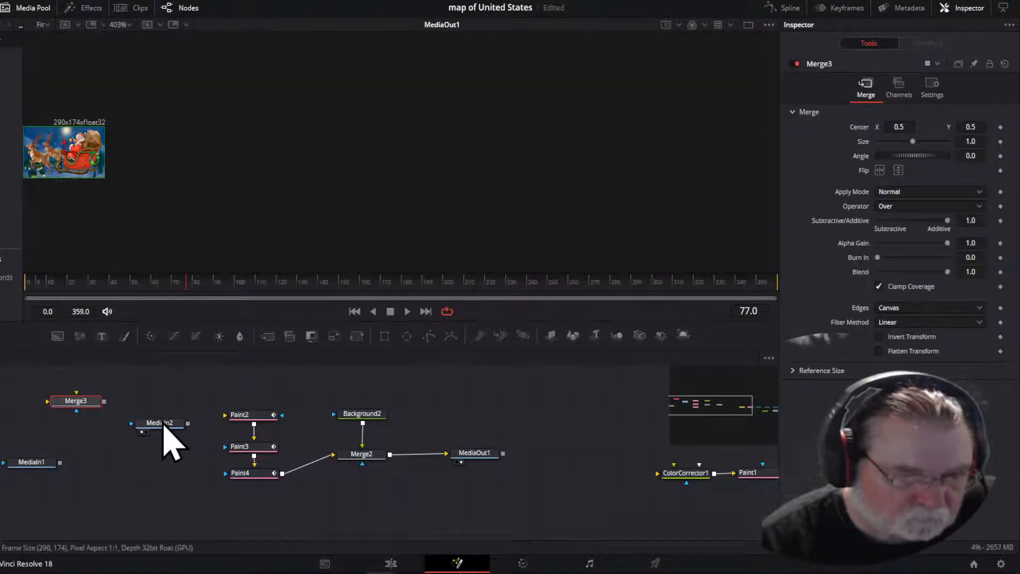
mouse_move(60, 462)
left_mouse_down()
mouse_move(215, 443)
mouse_move(236, 420)
left_mouse_up()
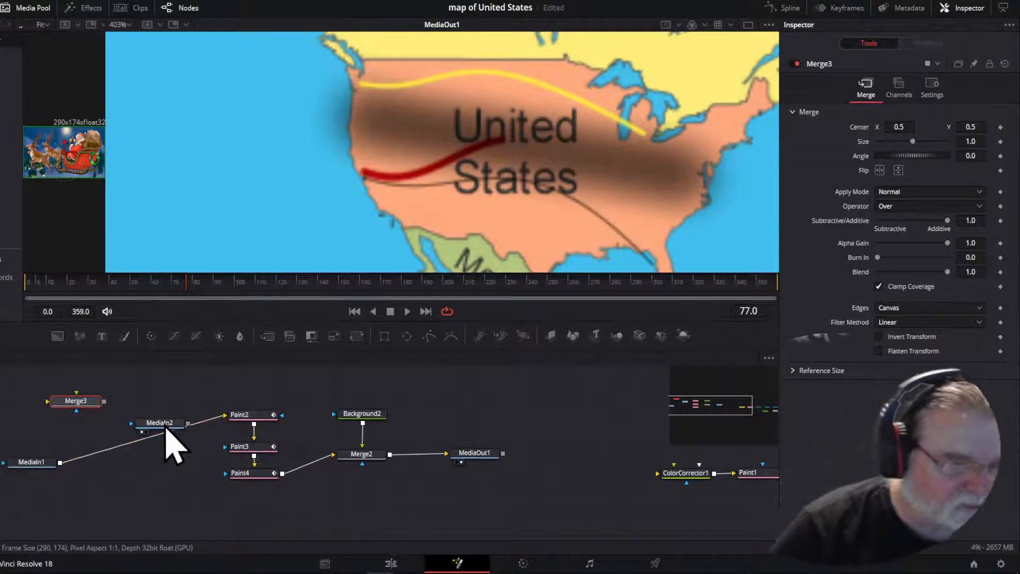
left_click_drag(165, 430, 1, 432)
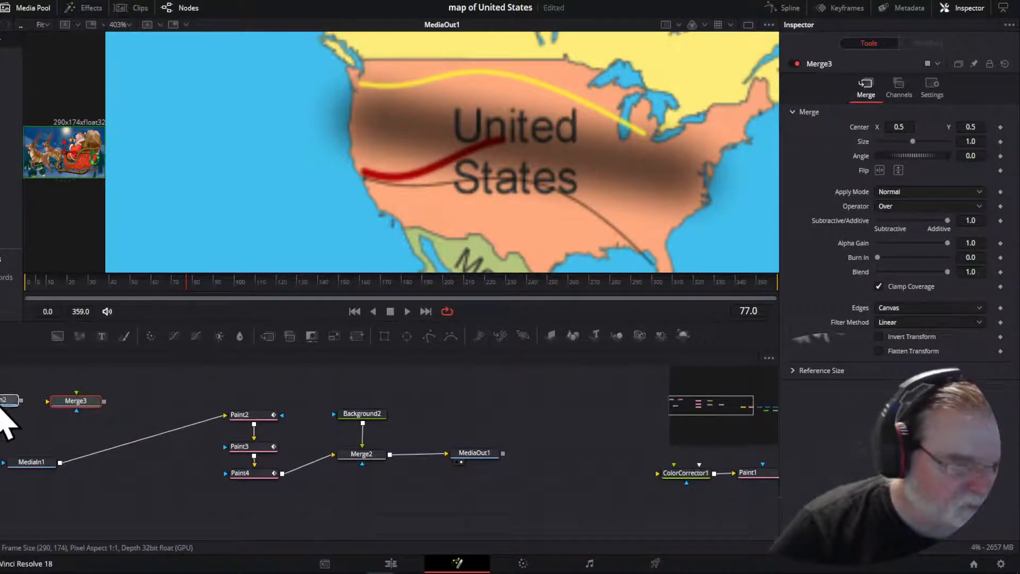
- Connect MediaIn2 to Merge3 and combine Merge3 with MediaIn1 through a new merge ahead of Paint2, aligning the nodes
left_click(2, 405)
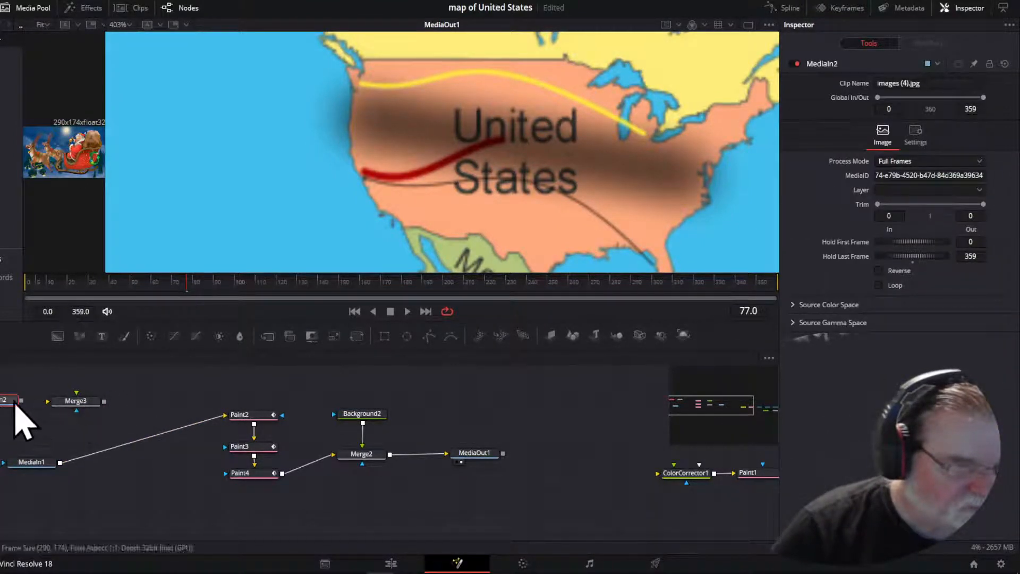
left_click_drag(7, 402, 60, 471)
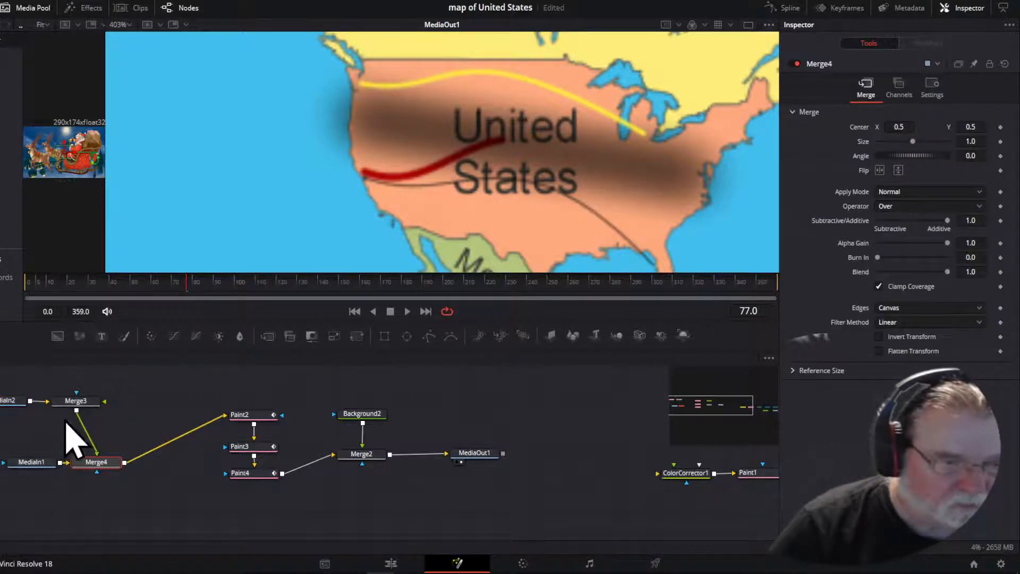
left_click_drag(91, 402, 97, 403)
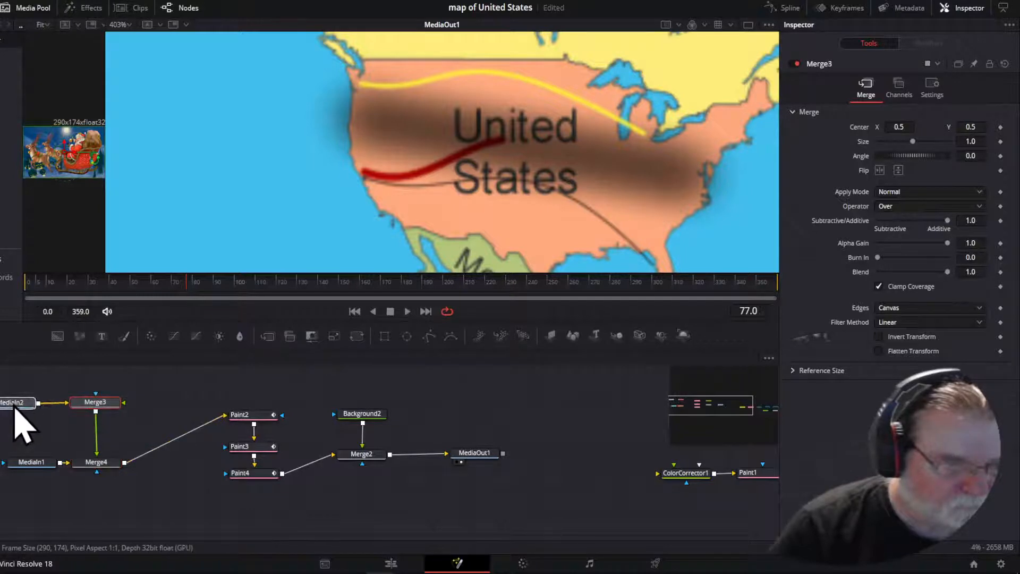
left_click_drag(6, 402, 14, 404)
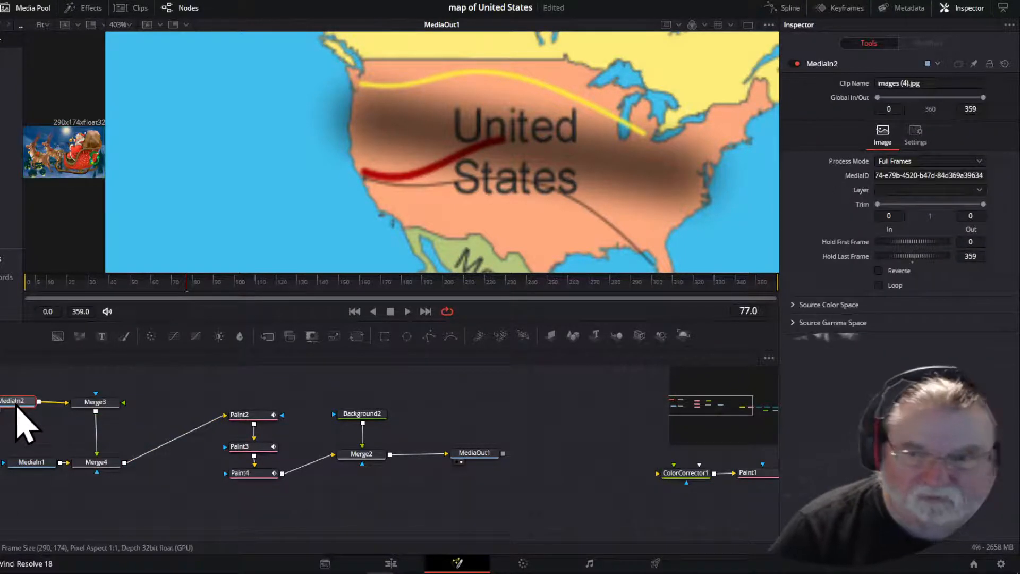
- Set Merge3's size to 0.97 and center X to 0.621, try the Under operator, and restore Over
left_click(96, 404)
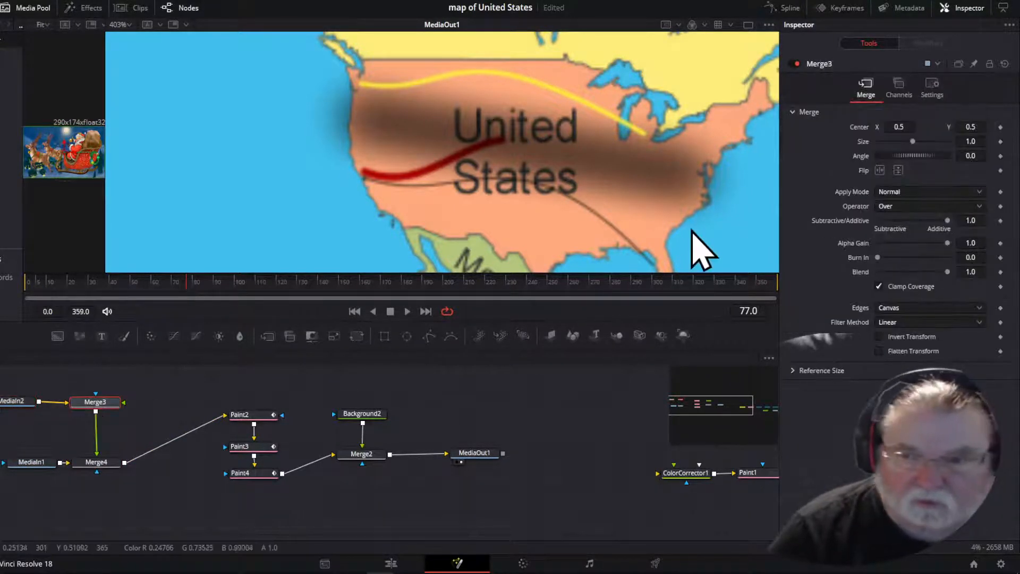
left_click_drag(914, 141, 747, 133)
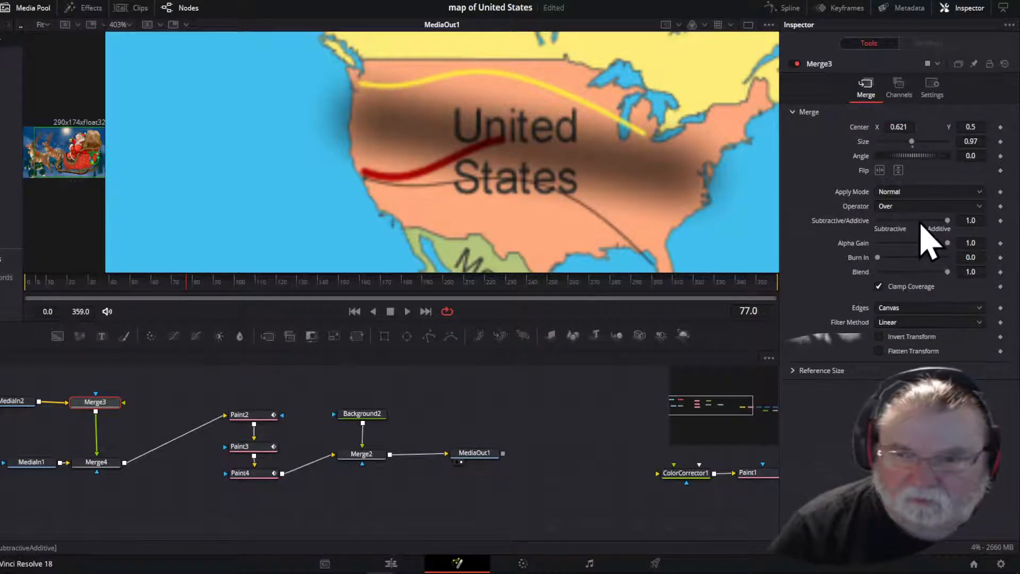
left_click(979, 206)
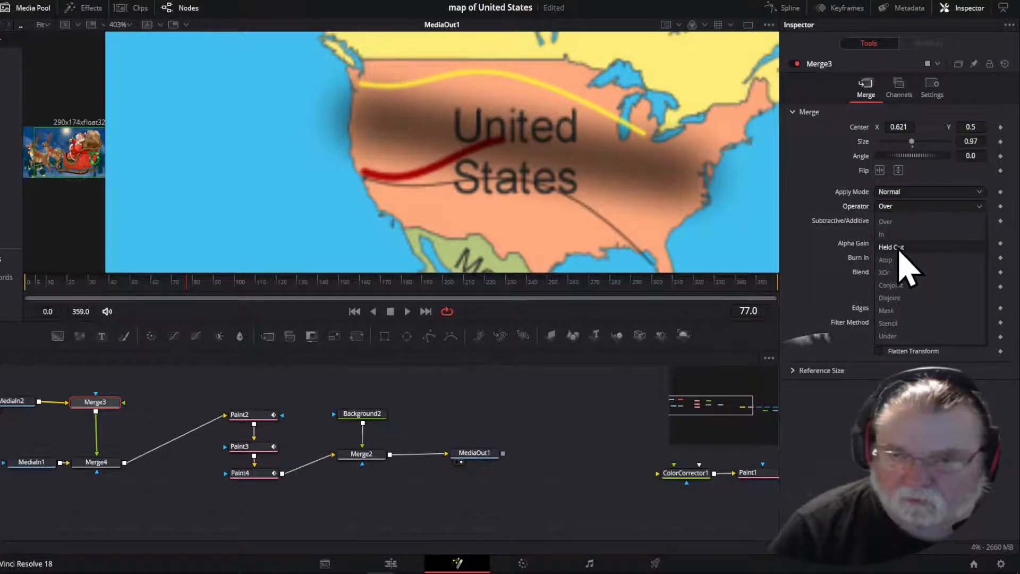
left_click(888, 336)
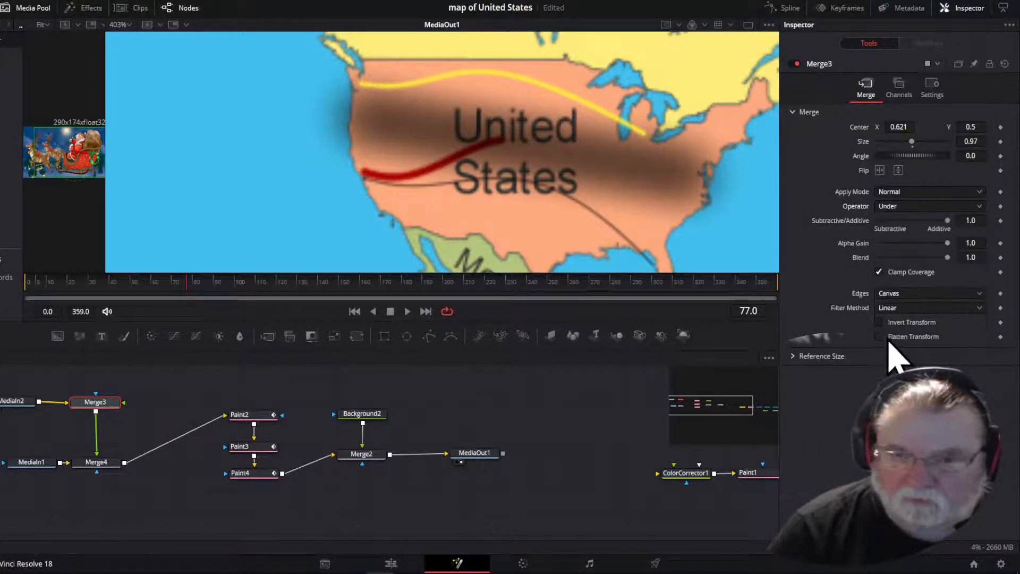
double_click(855, 206)
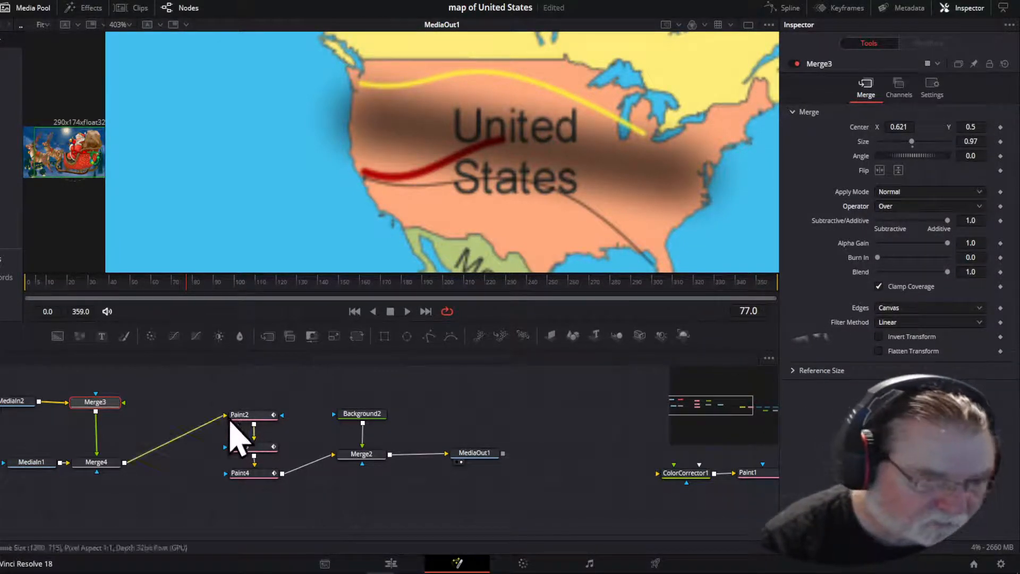
- Take Merge3 out of the chain and connect MediaIn2 directly to Merge4
left_click(96, 444)
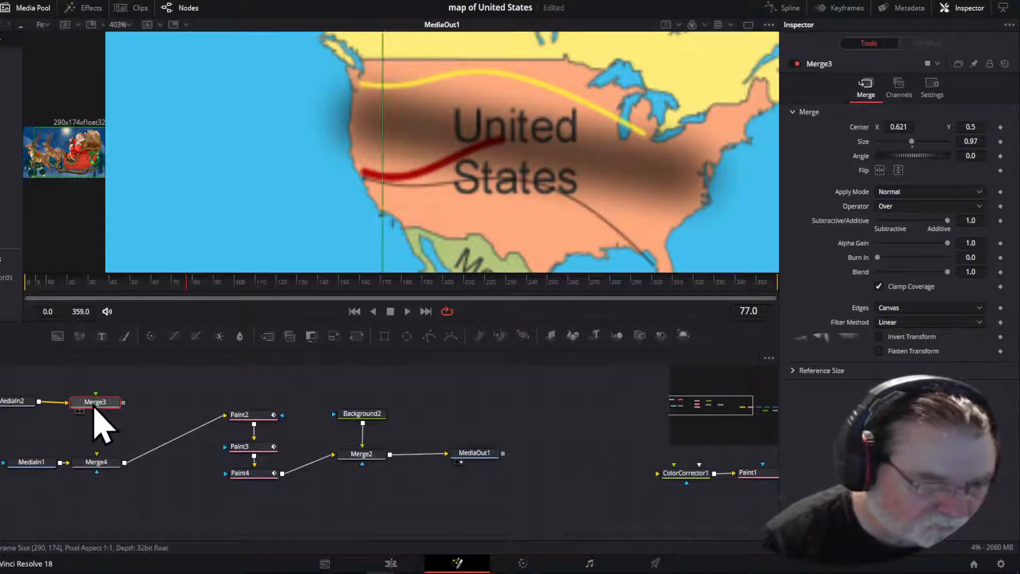
left_click_drag(98, 403, 88, 461)
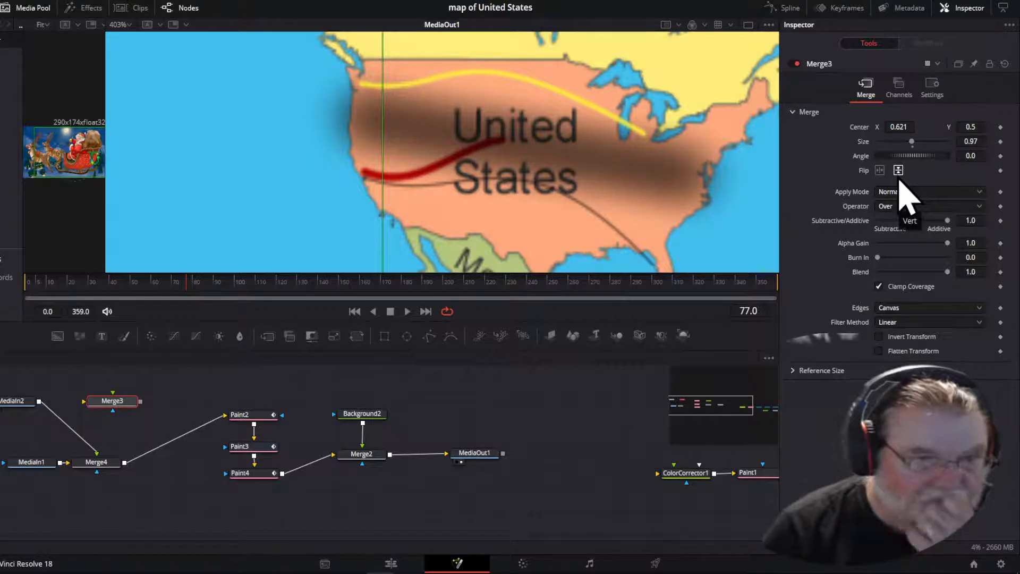
- Set Merge3's size to 0.94 and its center to X 0.636, Y 0.368, keeping the Normal apply mode
mouse_move(912, 142)
left_mouse_down()
mouse_move(893, 143)
mouse_move(911, 143)
left_mouse_up()
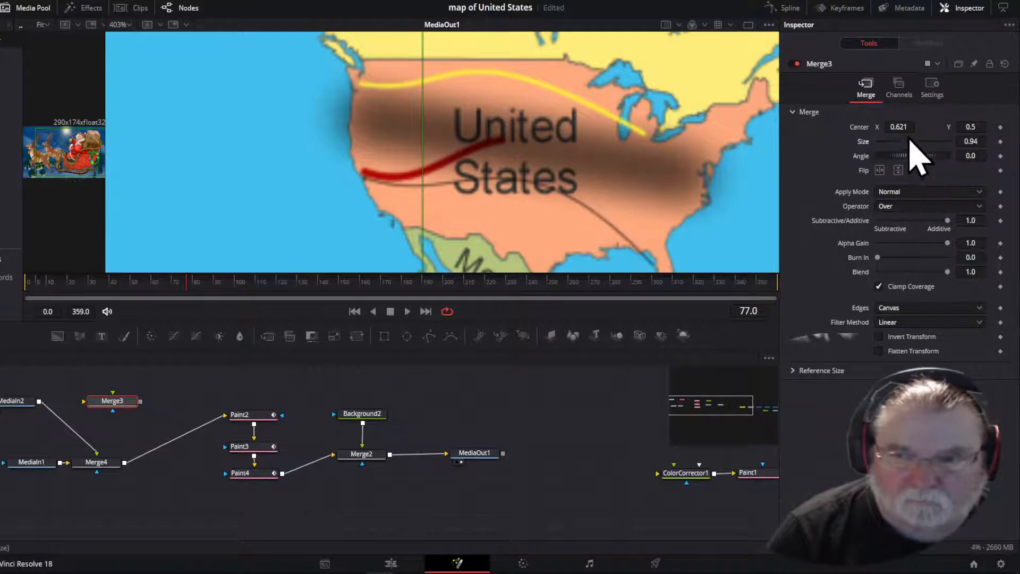
left_click(902, 127)
type("0.6")
key("Return")
left_click_drag(902, 128, 907, 127)
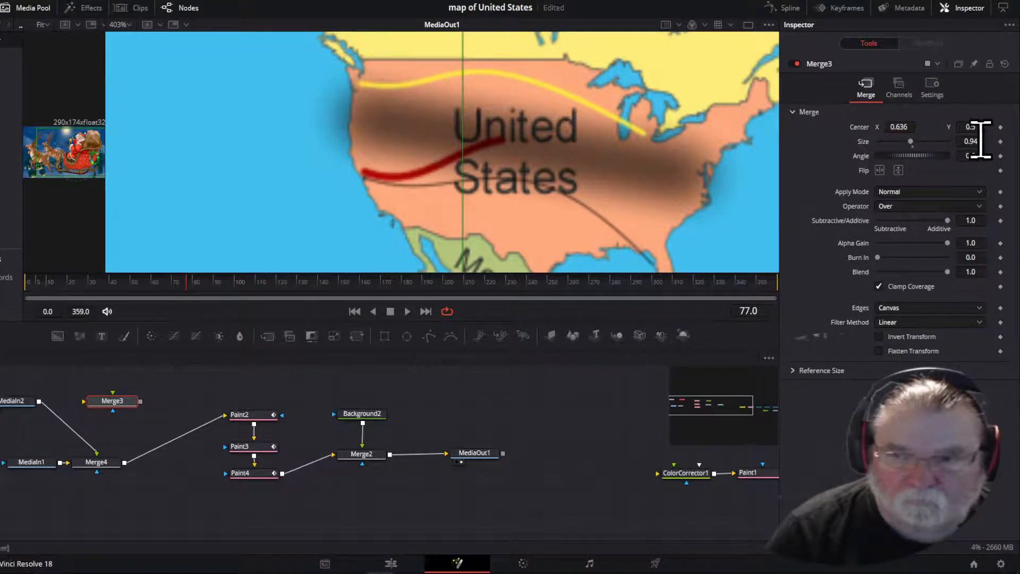
left_click_drag(976, 128, 966, 129)
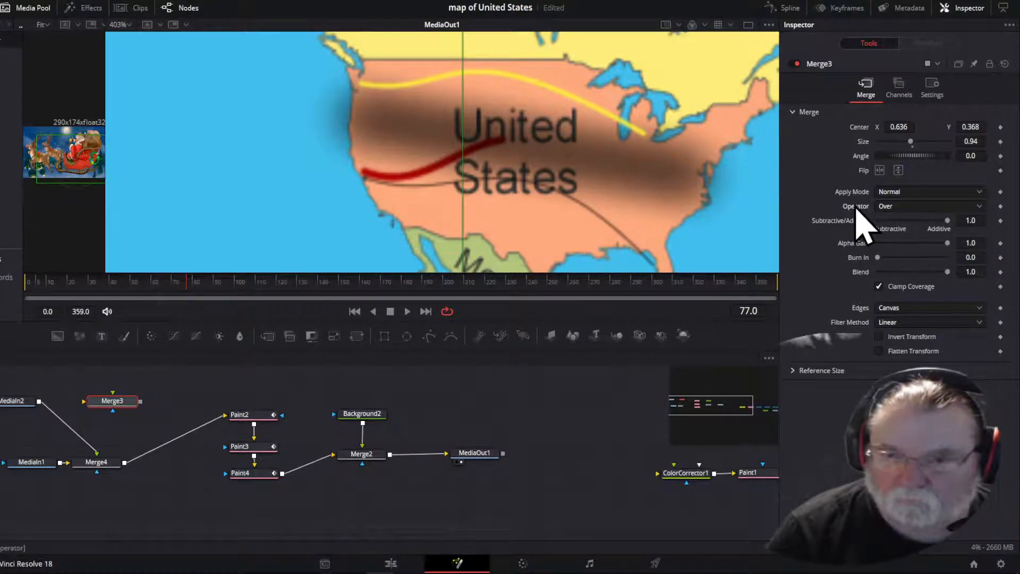
left_click(981, 192)
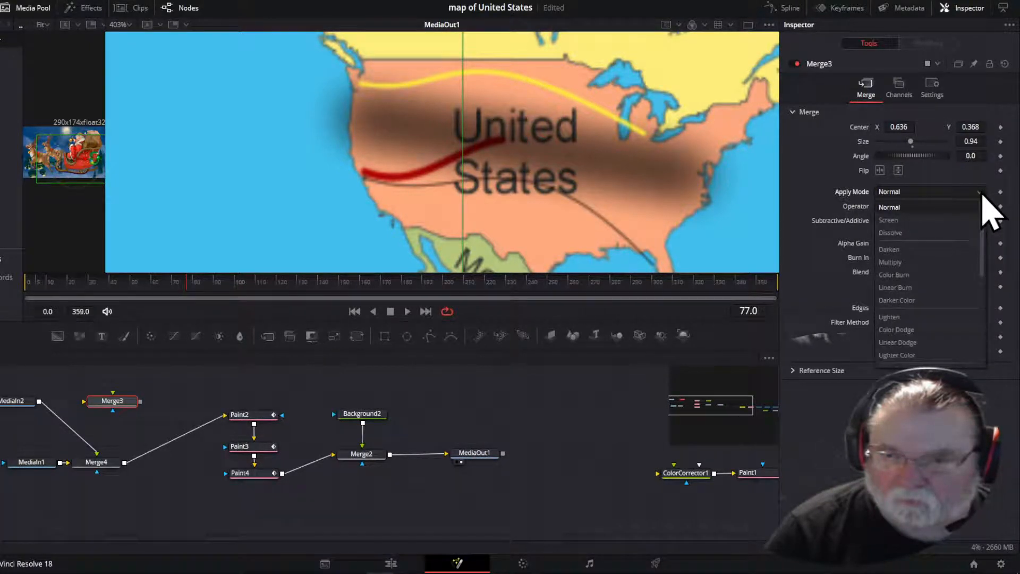
left_click(979, 207)
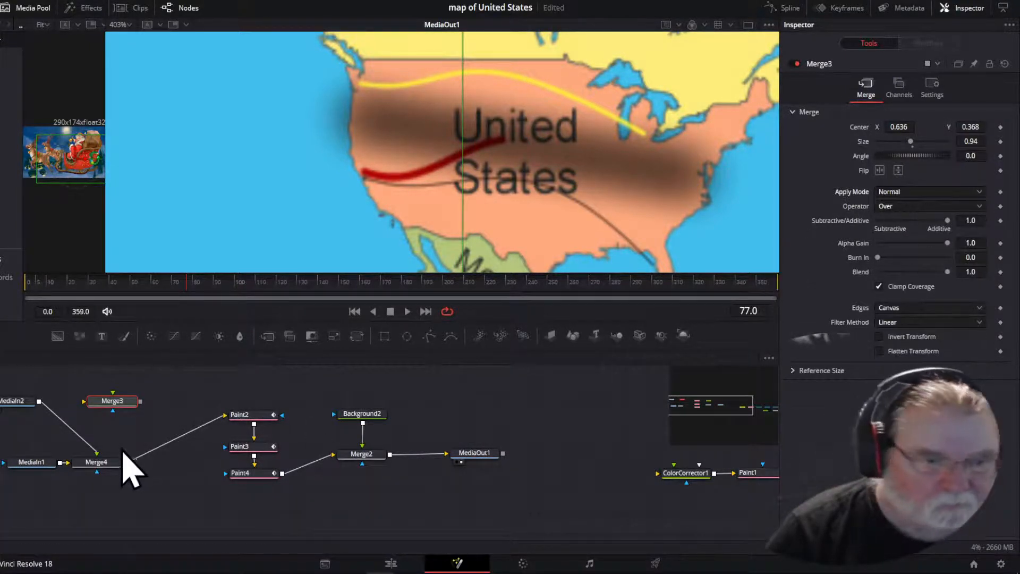
- Disconnect both media inputs from Merge4, place MediaIn2 below MediaIn1, and connect MediaIn2 to Merge4's background input
left_click(89, 450)
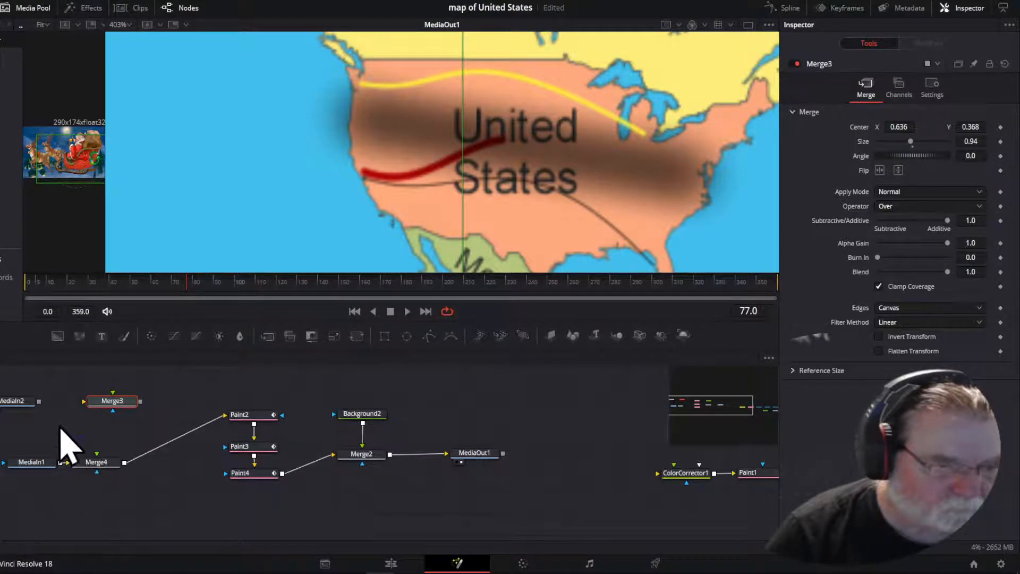
left_click_drag(42, 464, 29, 461)
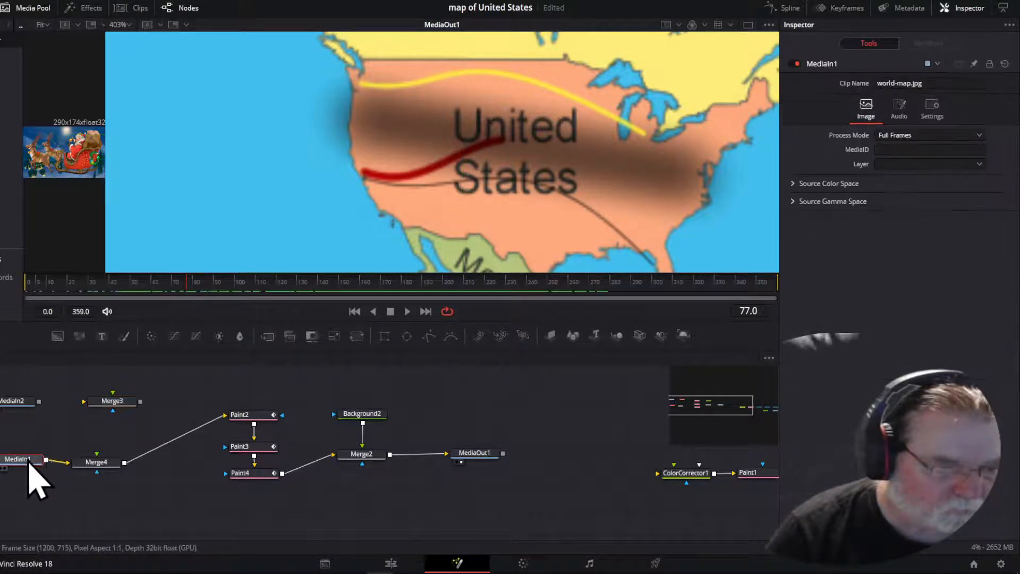
left_click(61, 463)
left_click_drag(22, 405, 43, 503)
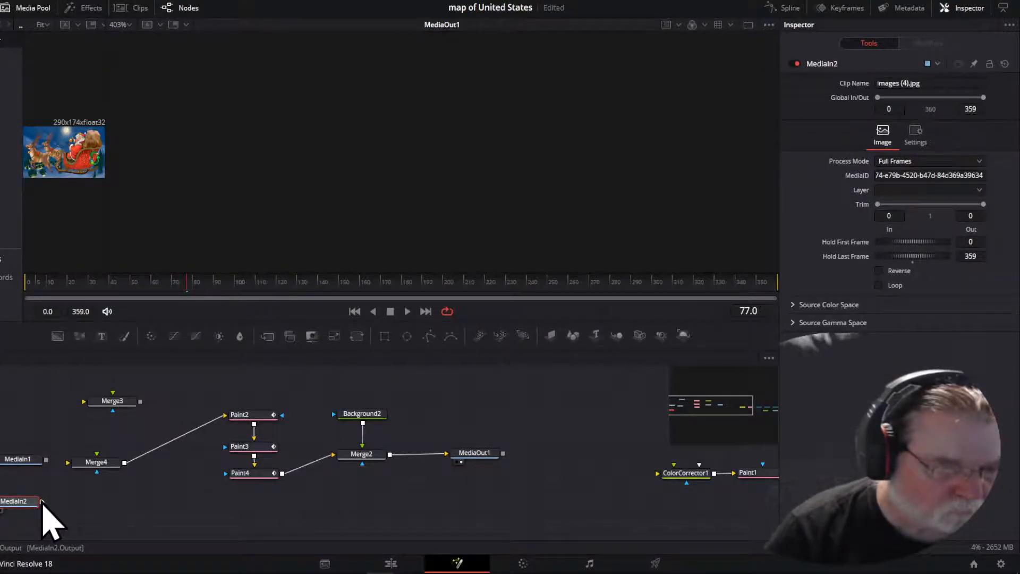
left_click_drag(41, 499, 90, 470)
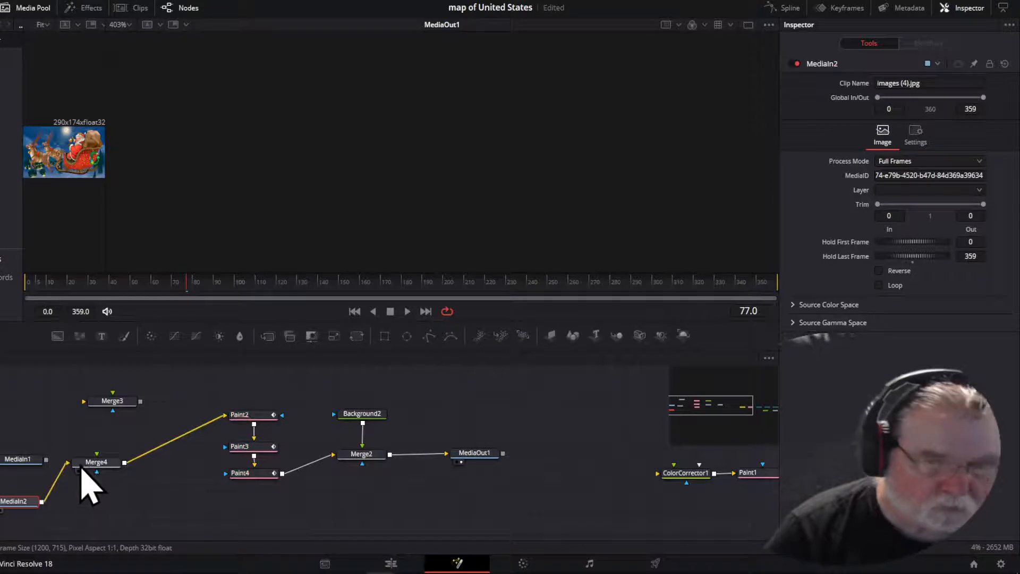
- Enable the upper video track in the edit timeline, and open the world-map clip in the Fusion page
left_click(390, 566)
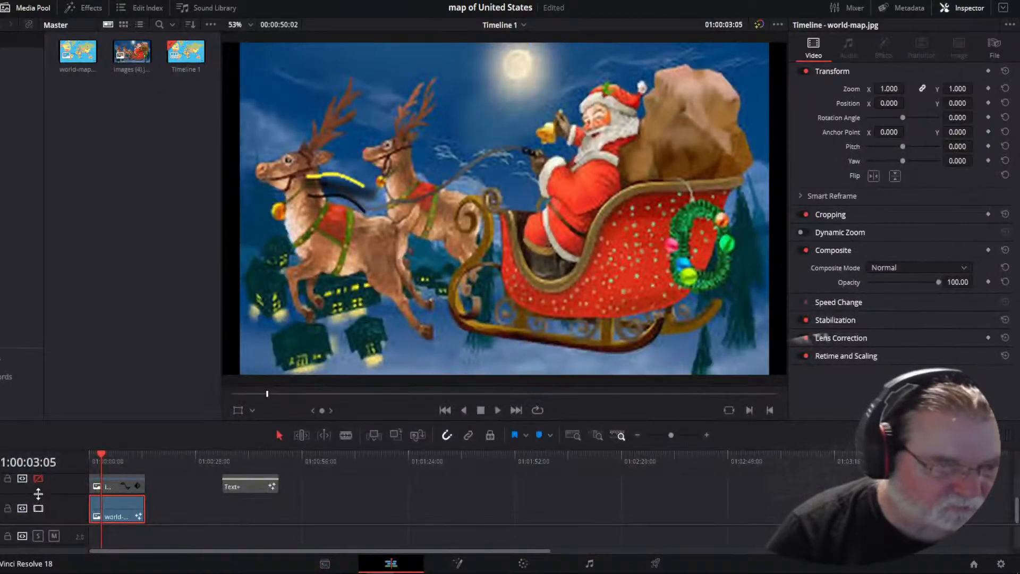
left_click(38, 478)
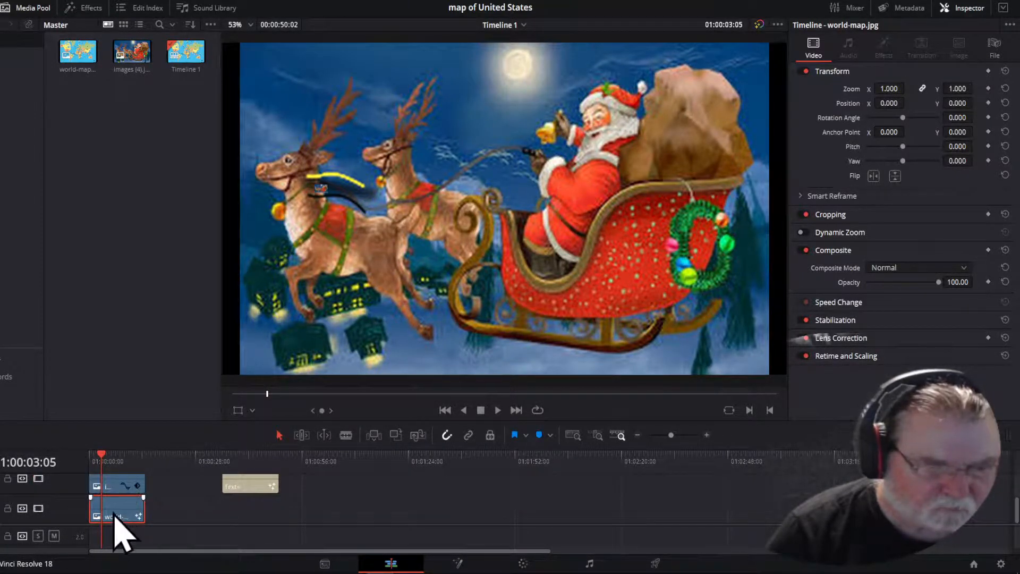
right_click(117, 517)
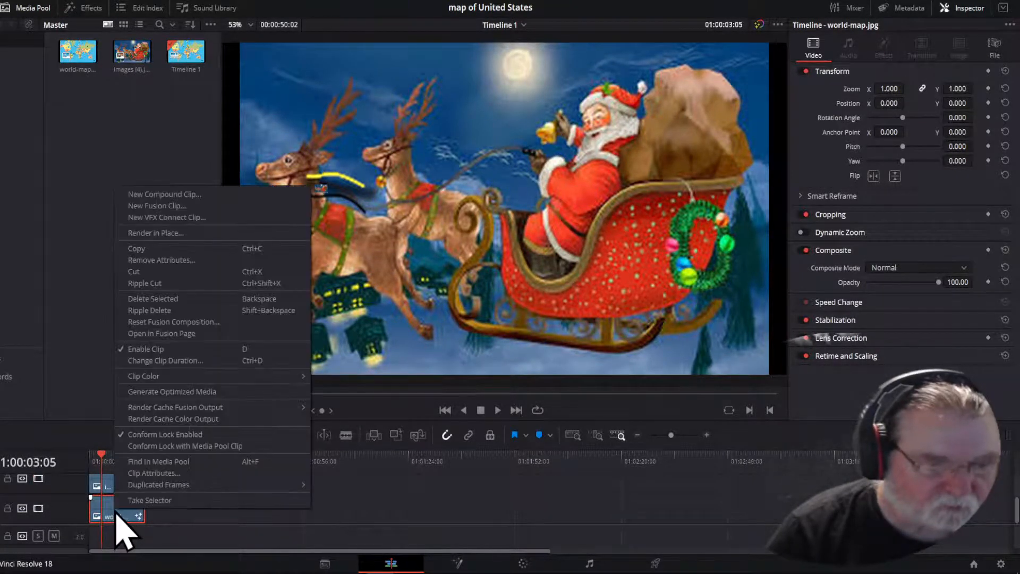
left_click(169, 333)
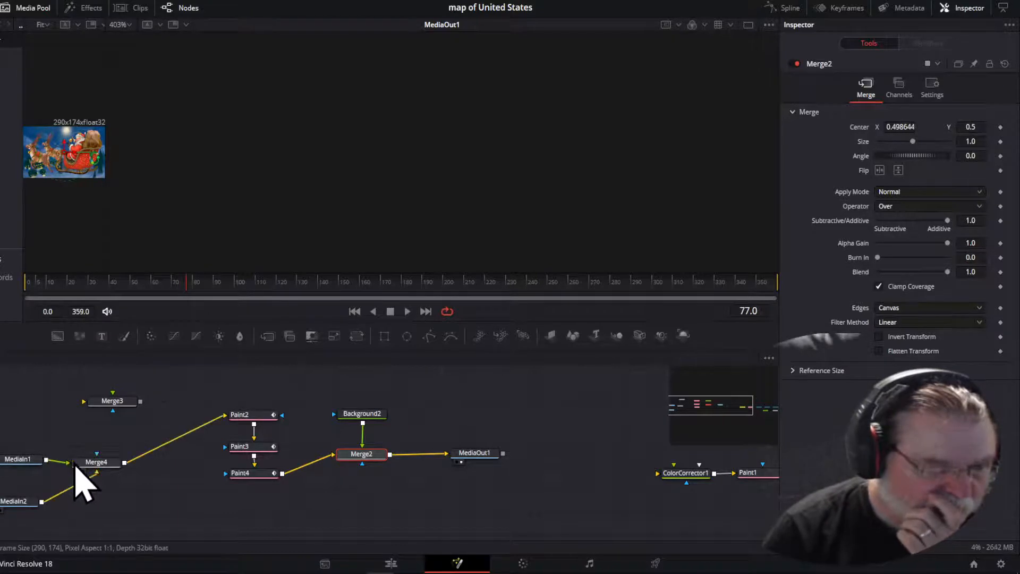
- Take Merge4 out of the chain, place it beside Merge3, and connect MediaIn1 directly to Paint2
left_click_drag(27, 461, 30, 465)
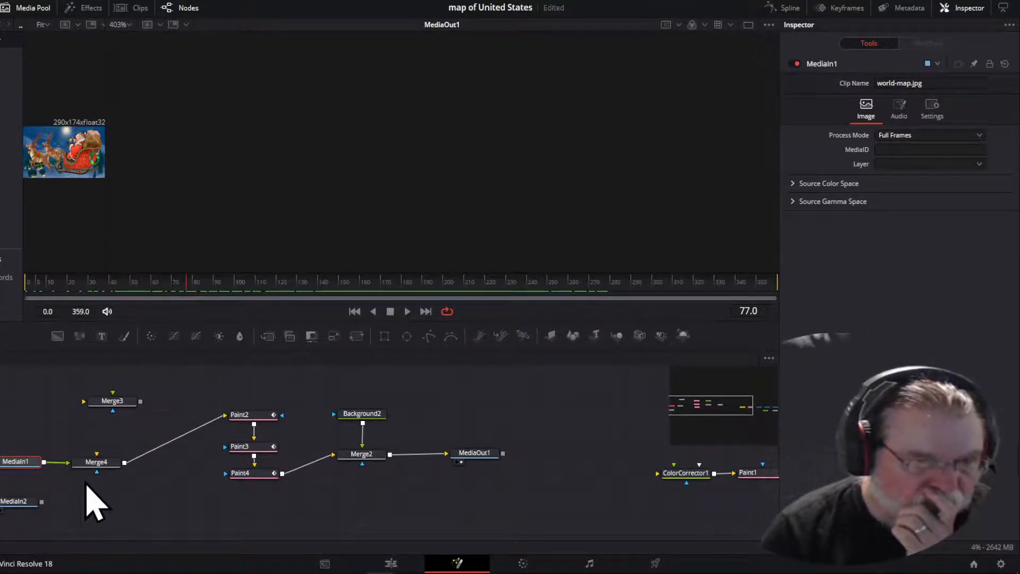
left_click(60, 464)
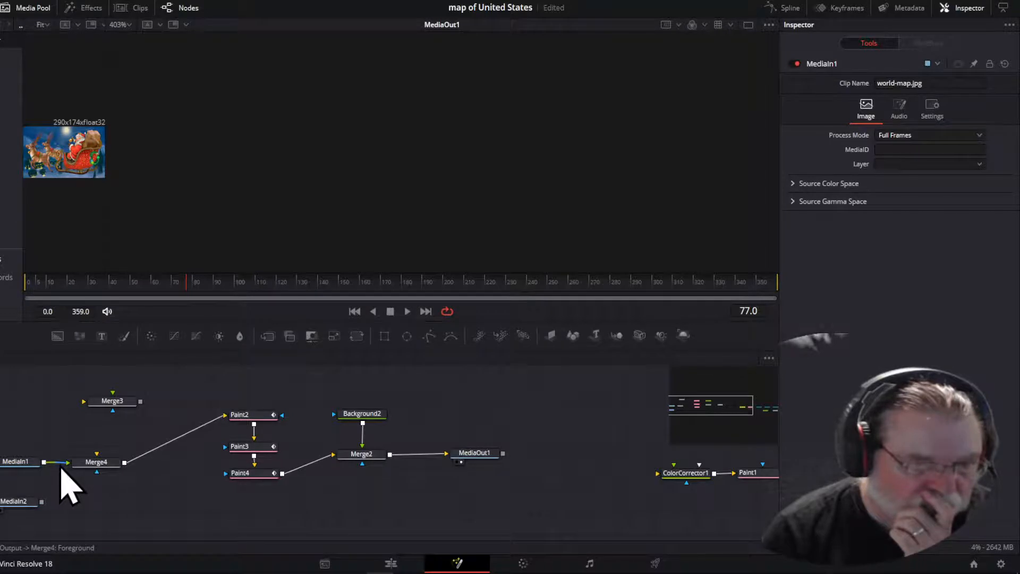
left_click(200, 425)
left_click_drag(109, 464, 51, 405)
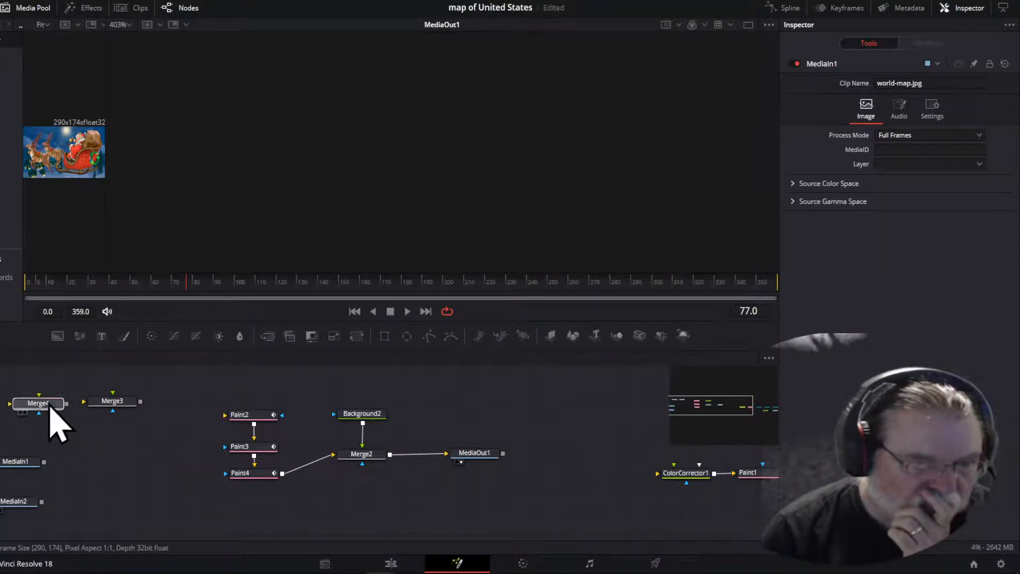
left_click_drag(44, 462, 254, 436)
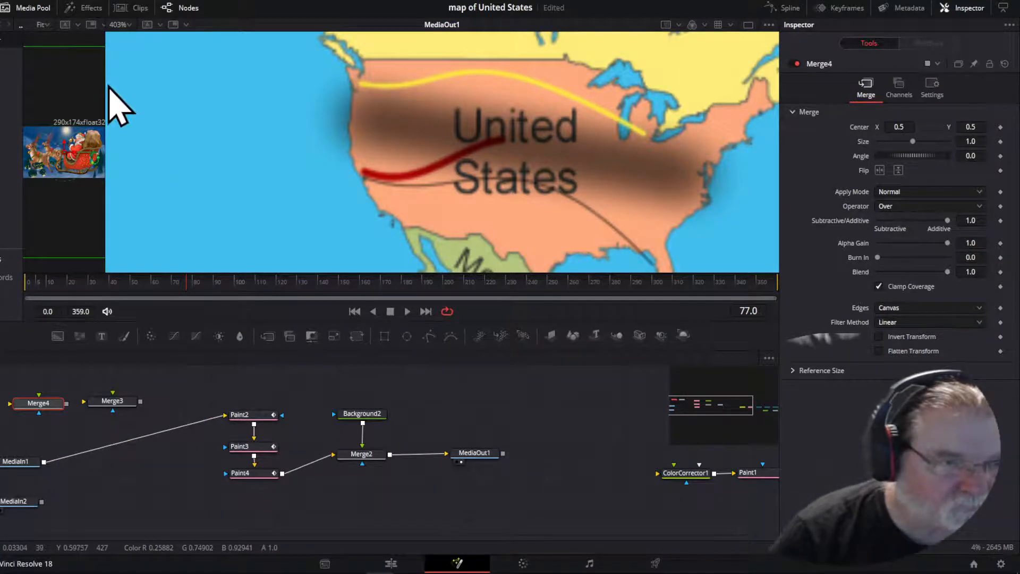
- Widen the first viewer and delete the Santa sleigh MediaIn2 node from the node graph
left_click_drag(103, 84, 223, 83)
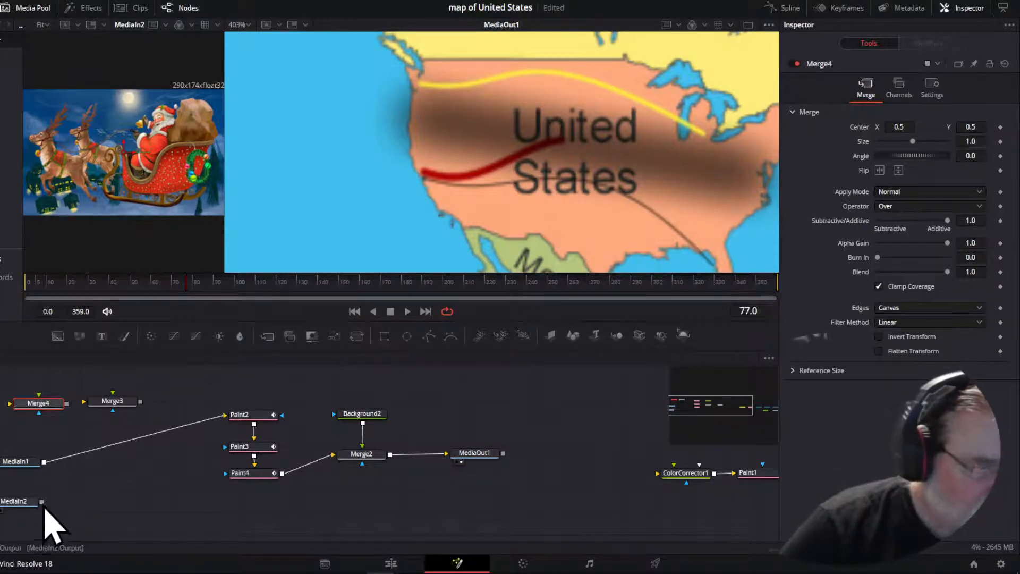
left_click(16, 502)
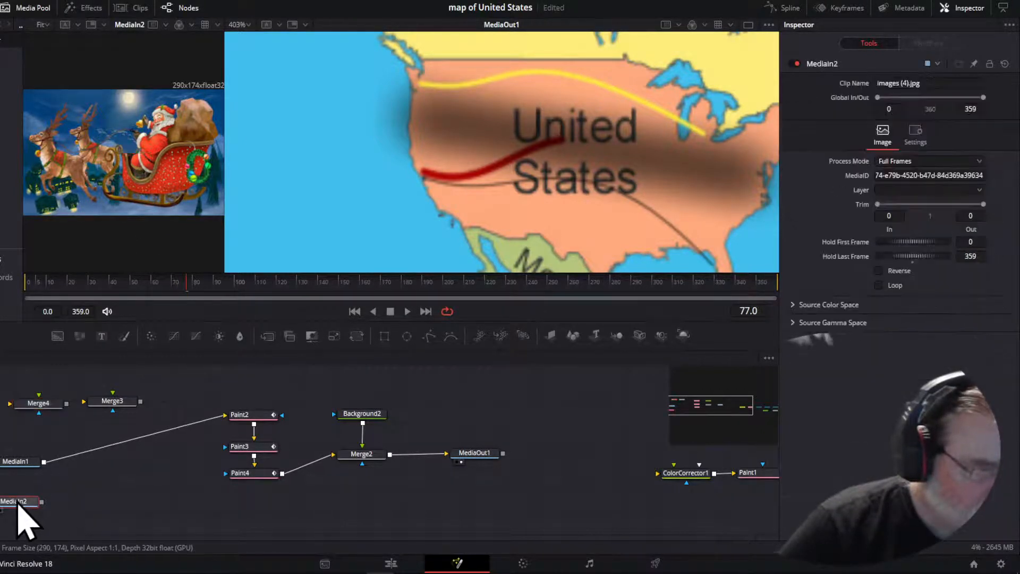
key("Delete")
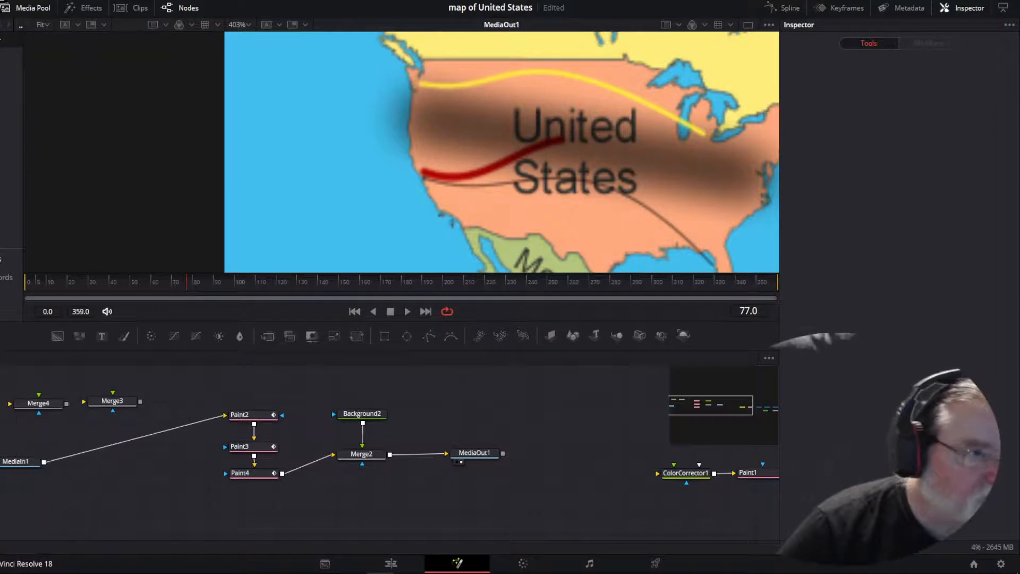
- Widen the media pool and import solid logoA.png from the Davinci Logos folder into its Master bin
left_click(22, 12)
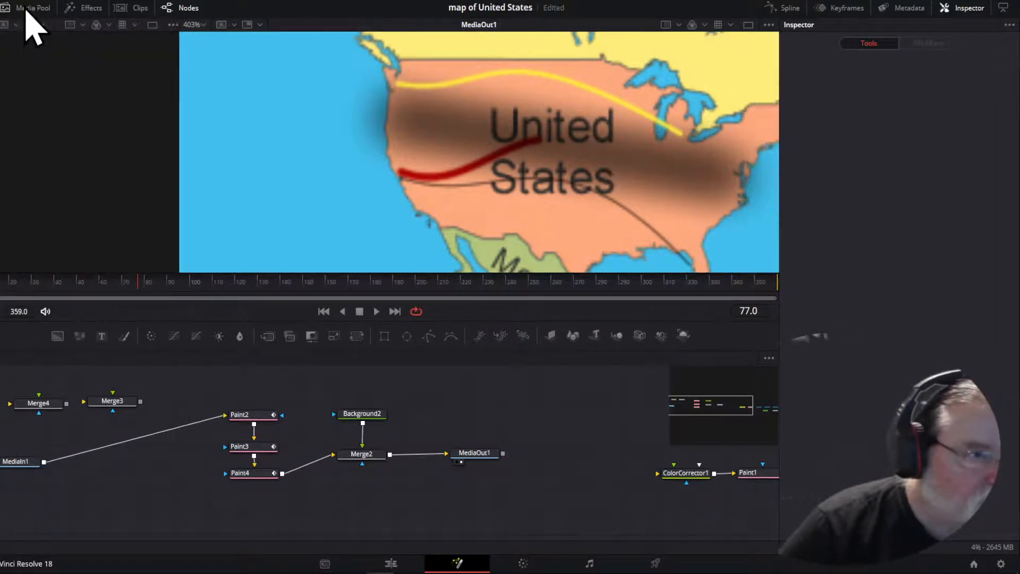
right_click(38, 86)
left_click(27, 112)
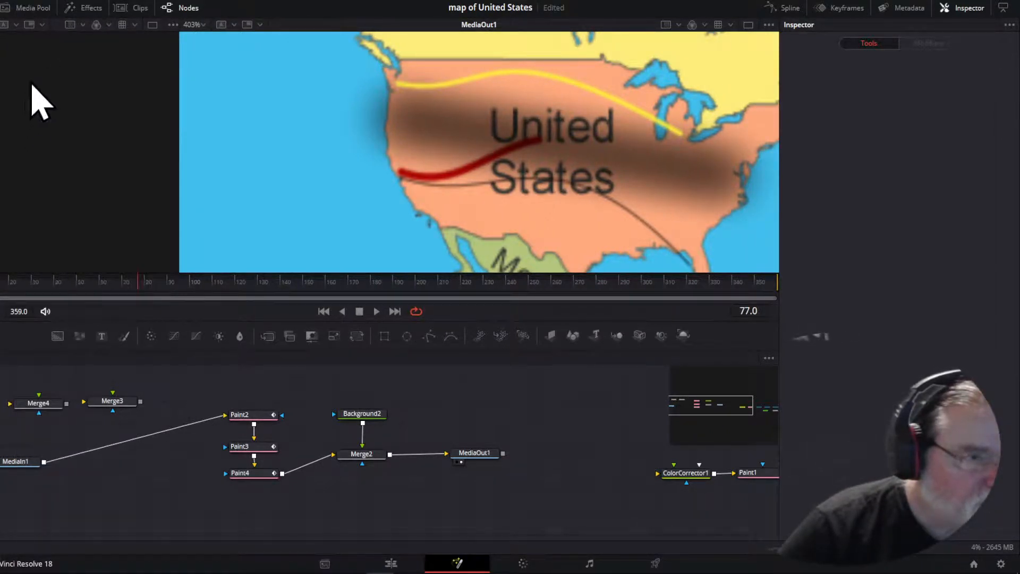
left_click_drag(178, 123, 327, 121)
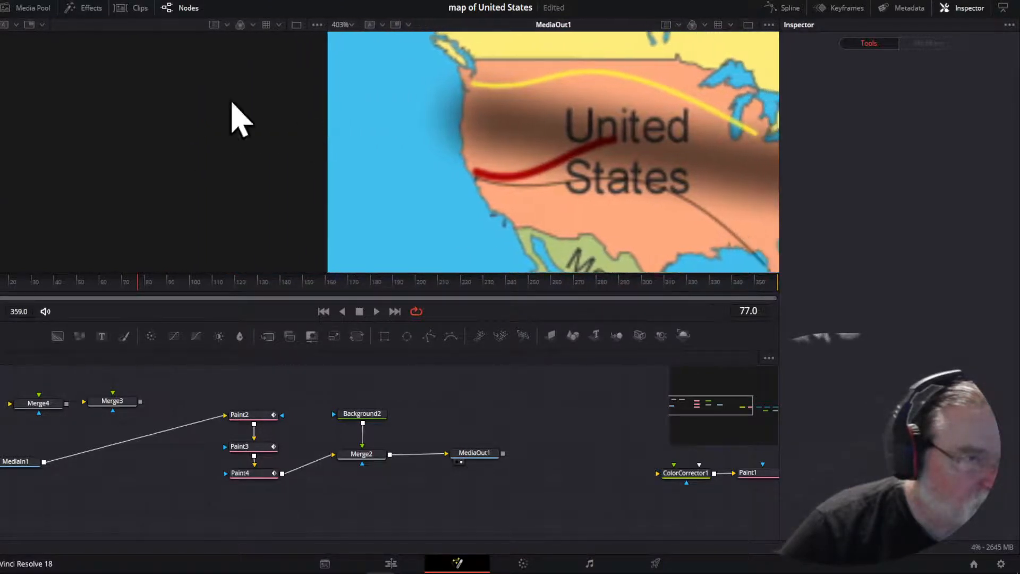
left_click(30, 8)
right_click(2, 125)
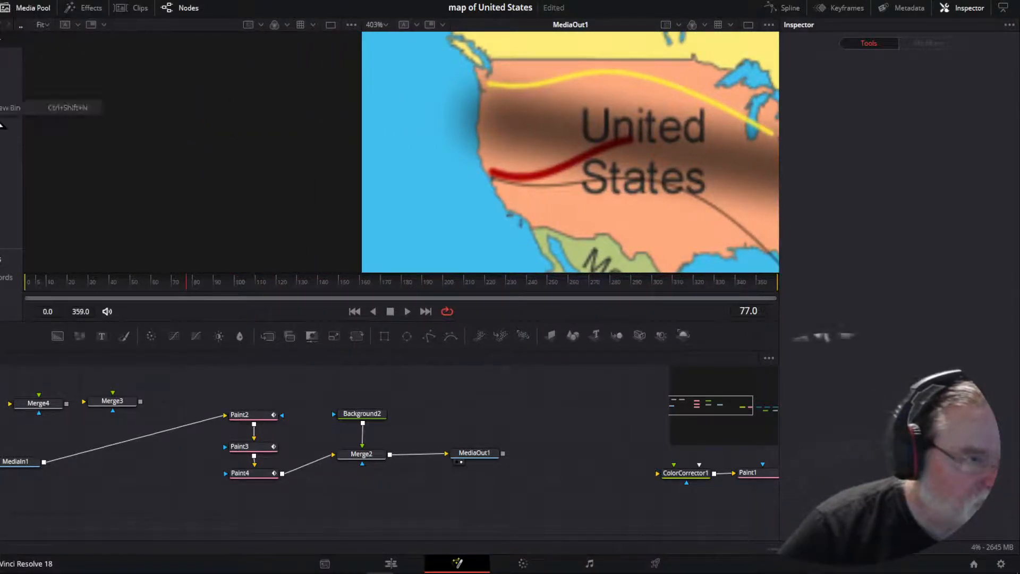
left_click(2, 200)
left_click_drag(24, 158, 287, 160)
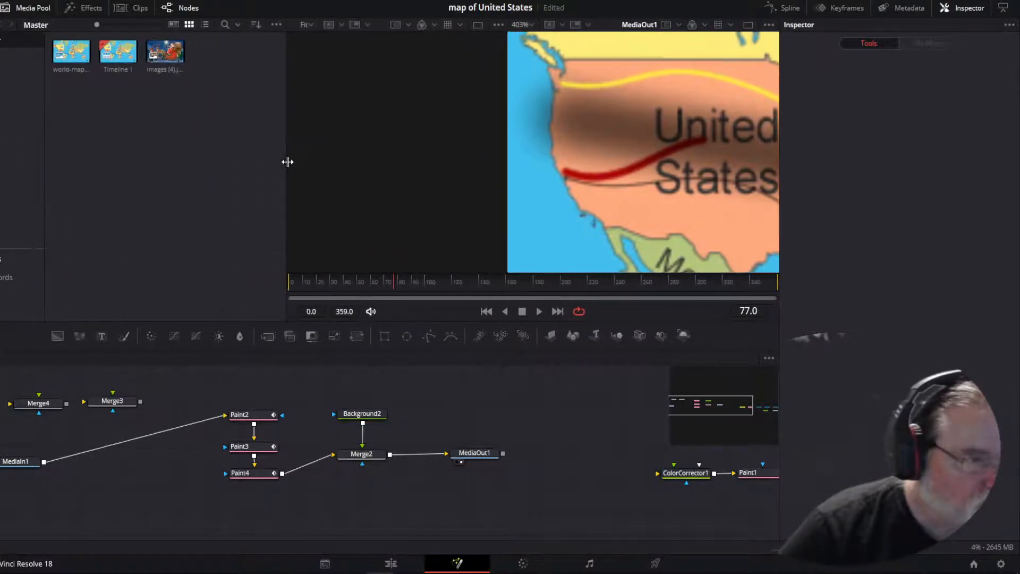
right_click(123, 134)
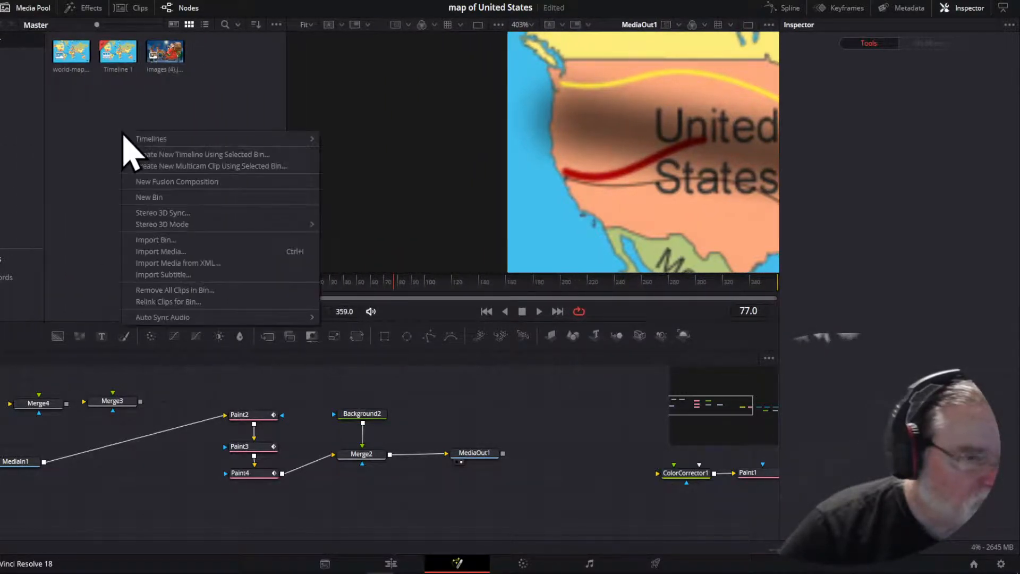
left_click(166, 252)
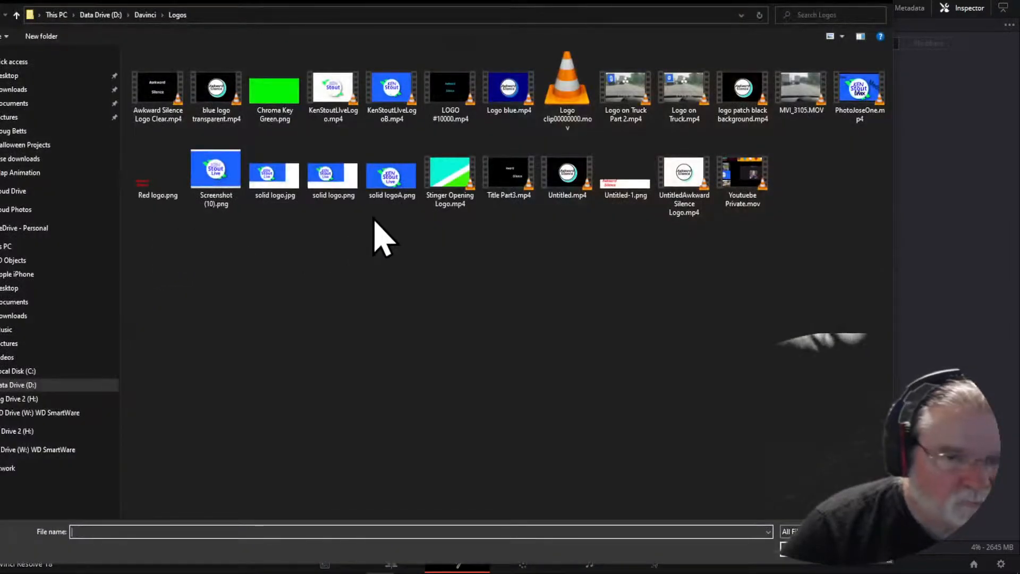
left_click(386, 179)
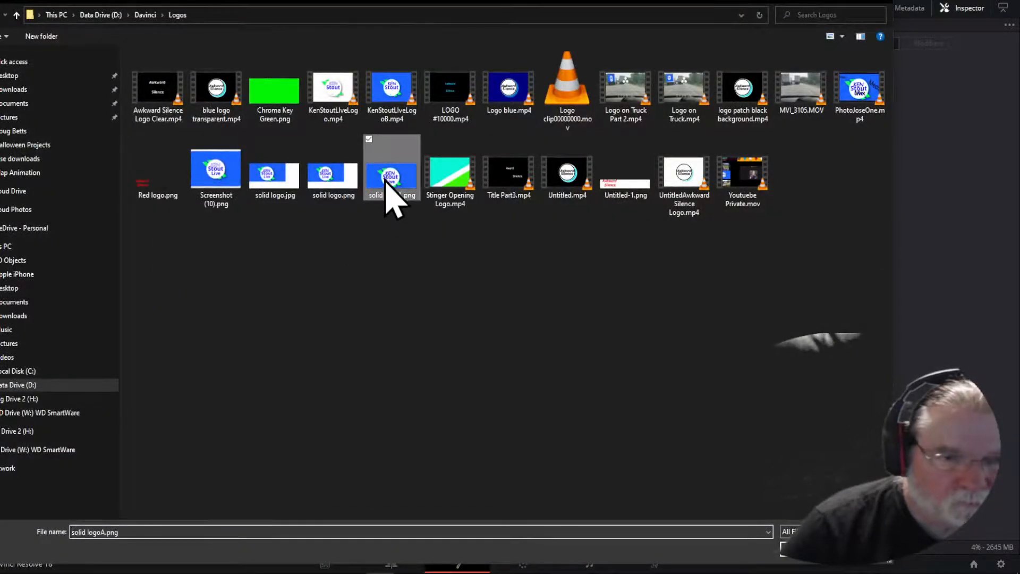
left_click(791, 552)
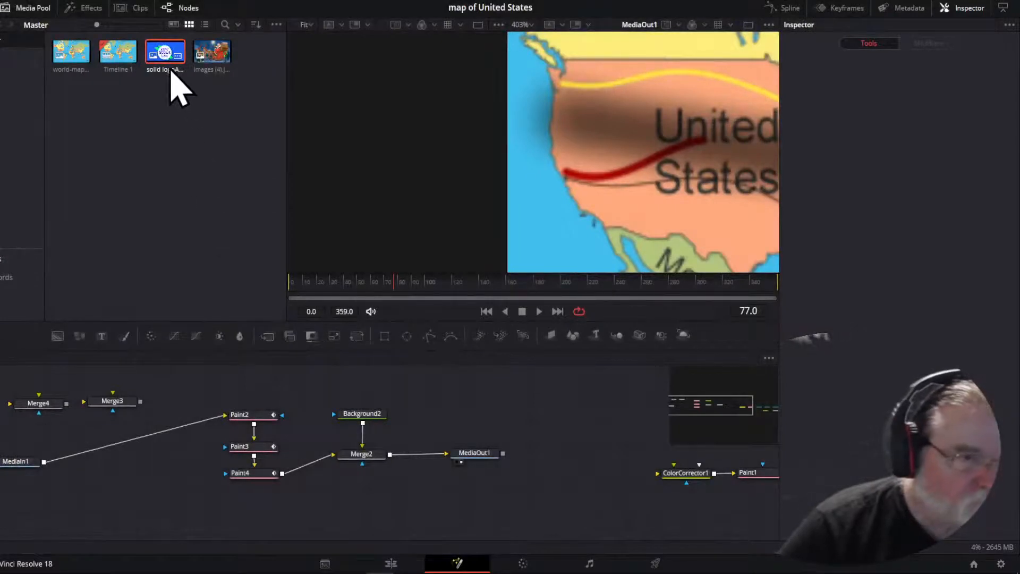
- Add solid logoA.png to the node graph below MediaIn1 and connect it to Paint2 in place of MediaIn1
left_click_drag(163, 52, 16, 506)
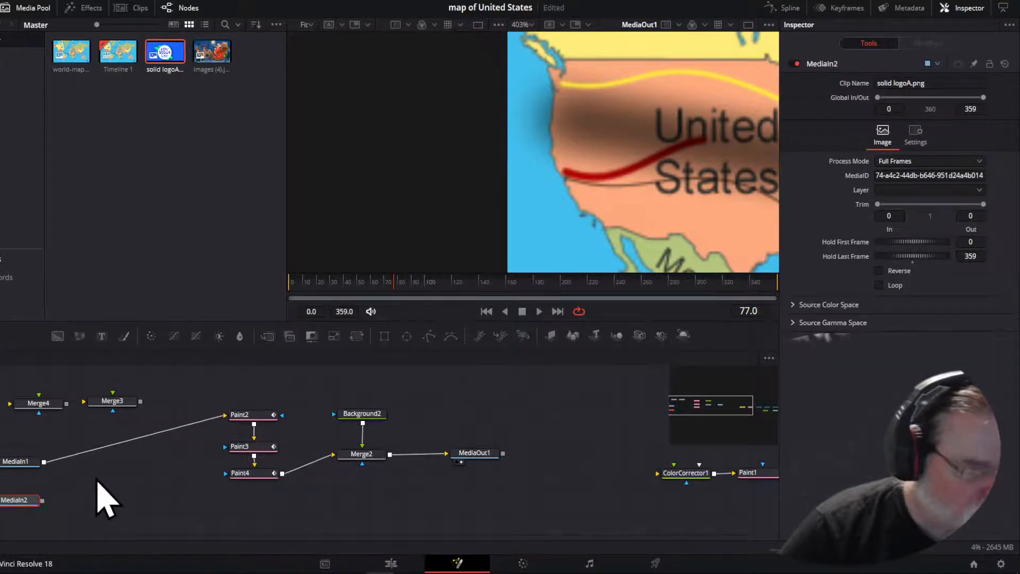
left_click_drag(189, 425, 200, 444)
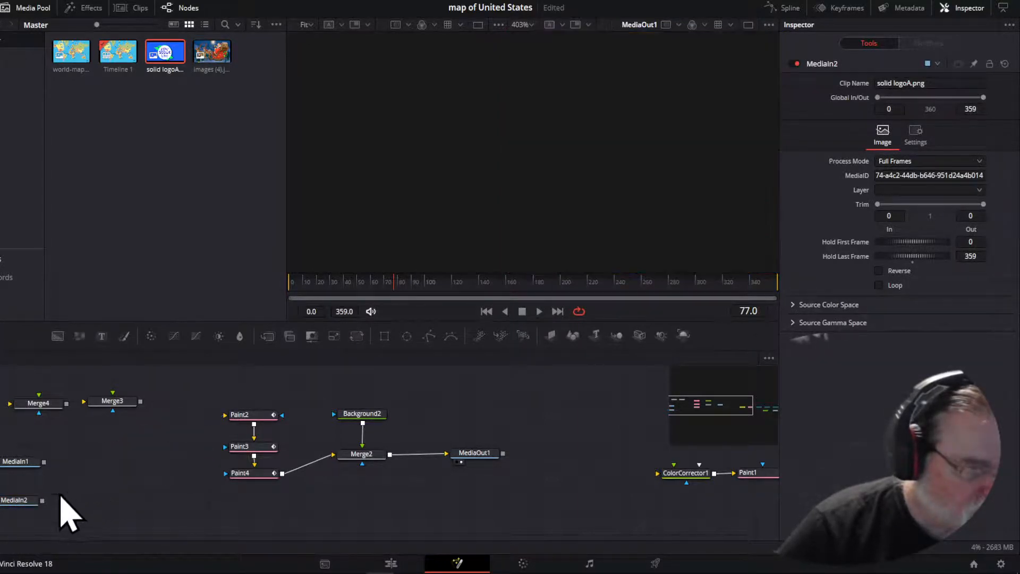
mouse_move(42, 500)
left_mouse_down()
mouse_move(182, 501)
mouse_move(251, 433)
mouse_move(241, 421)
left_mouse_up()
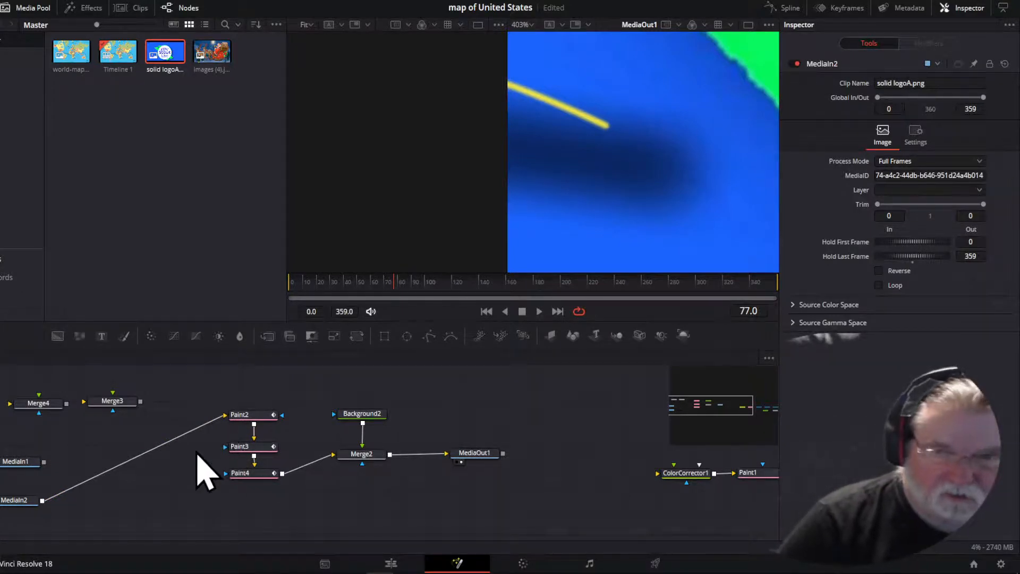
- Reconnect MediaIn1 to Paint2 in place of the logo, and delete the unused Merge3 and Merge4 nodes
left_click(16, 501)
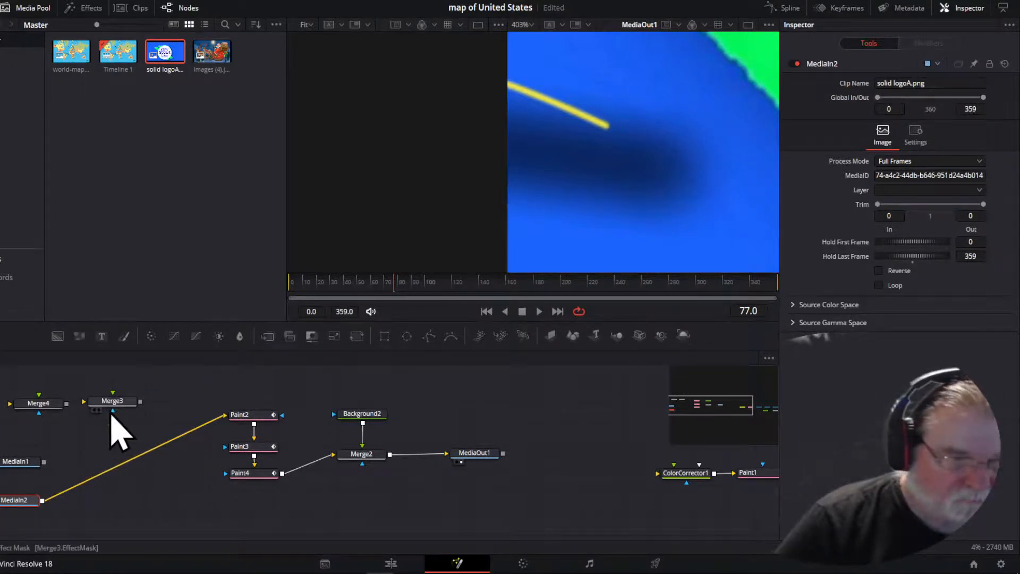
left_click(207, 424)
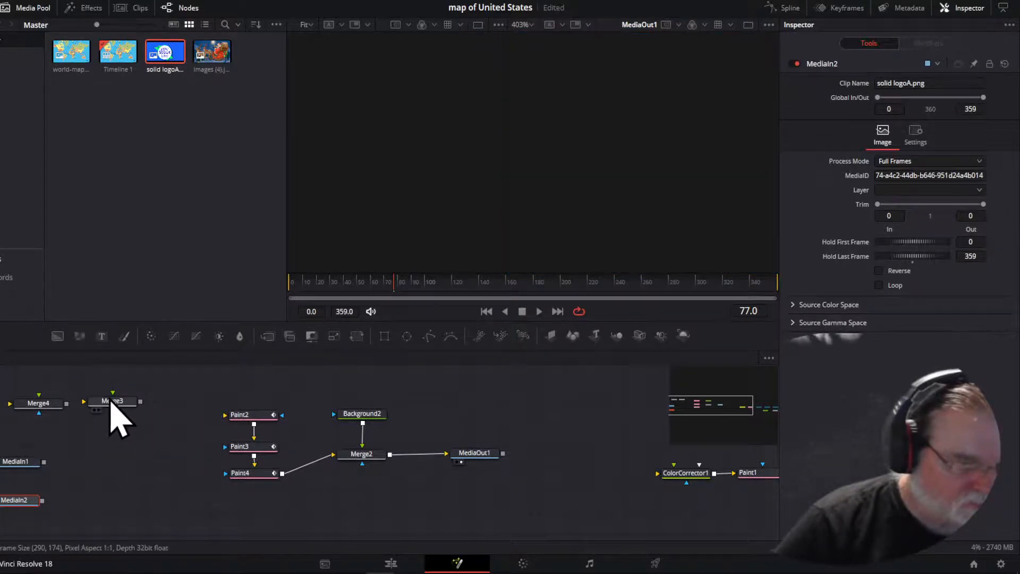
mouse_move(44, 462)
left_mouse_down()
mouse_move(237, 408)
mouse_move(238, 420)
left_mouse_up()
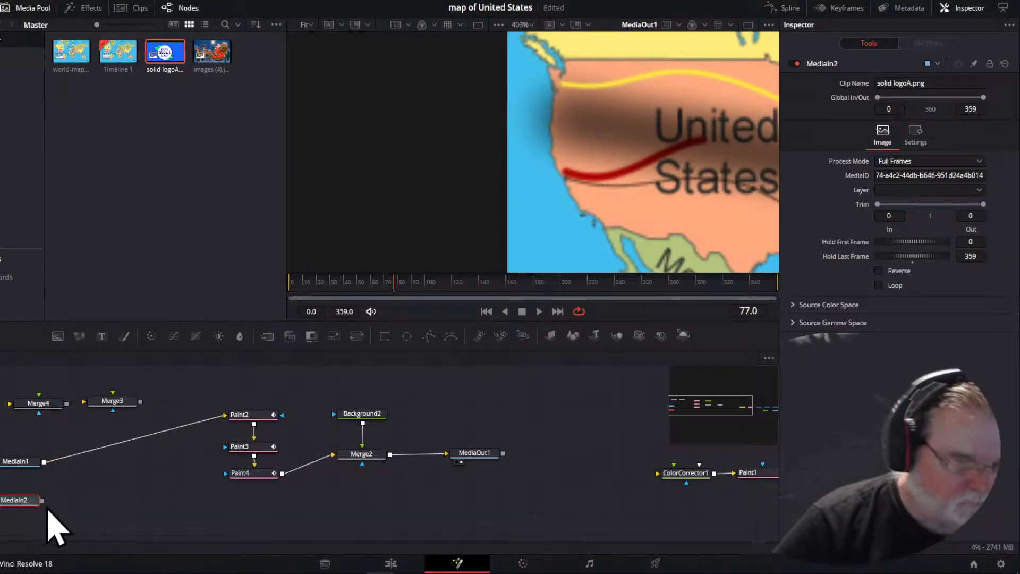
left_click_drag(25, 375, 154, 417)
key("Delete")
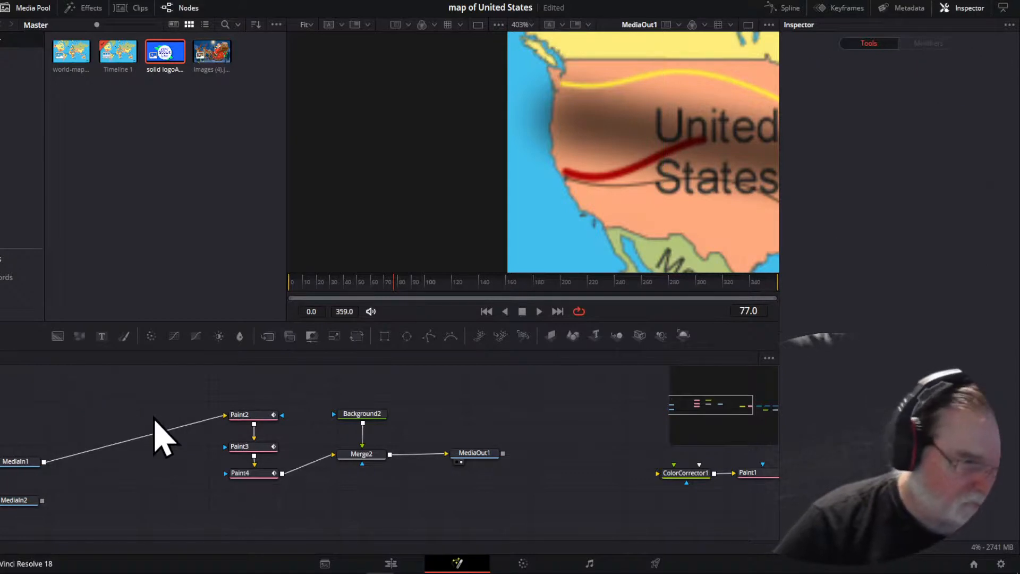
- Show the logo's MediaIn2 node in the first viewer and hide the media pool
left_click(6, 503)
key("1")
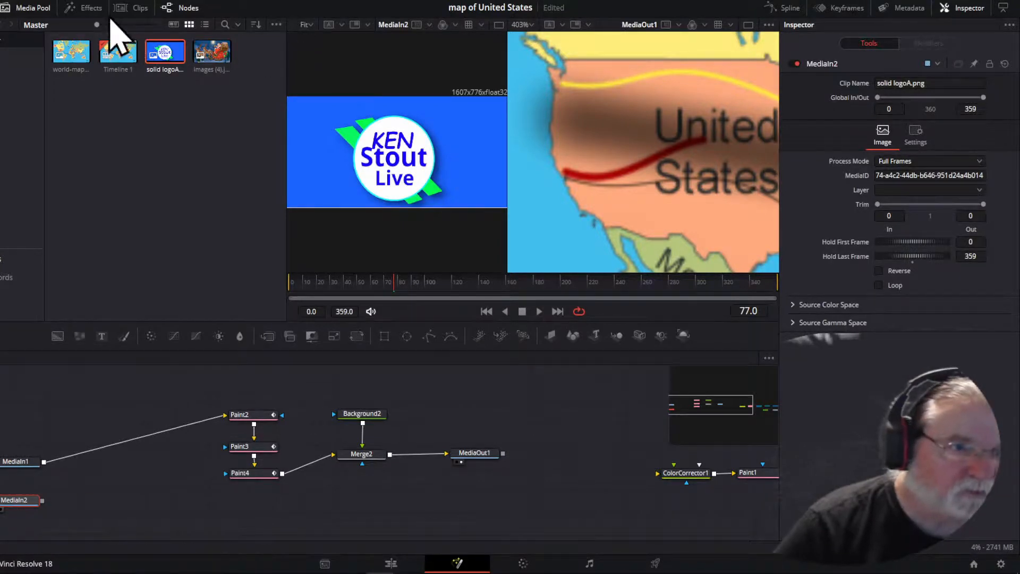
left_click(28, 8)
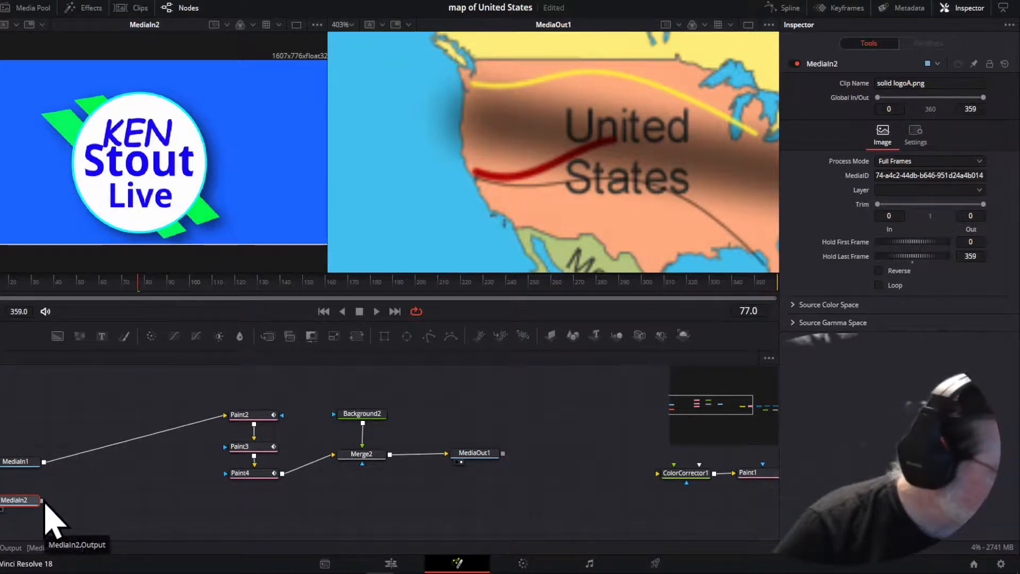
- Merge MediaIn2 as foreground over MediaIn1 with a new Merge node feeding Paint2, and check the whole output frame
mouse_move(42, 501)
left_mouse_down()
mouse_move(186, 506)
mouse_move(142, 481)
mouse_move(43, 466)
left_mouse_up()
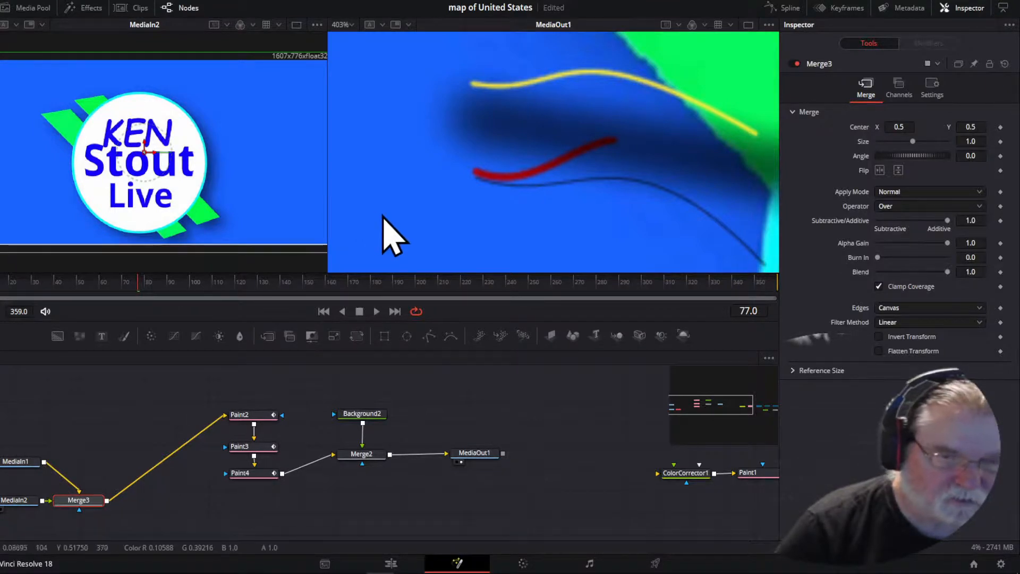
scroll(451, 230, "down", 2)
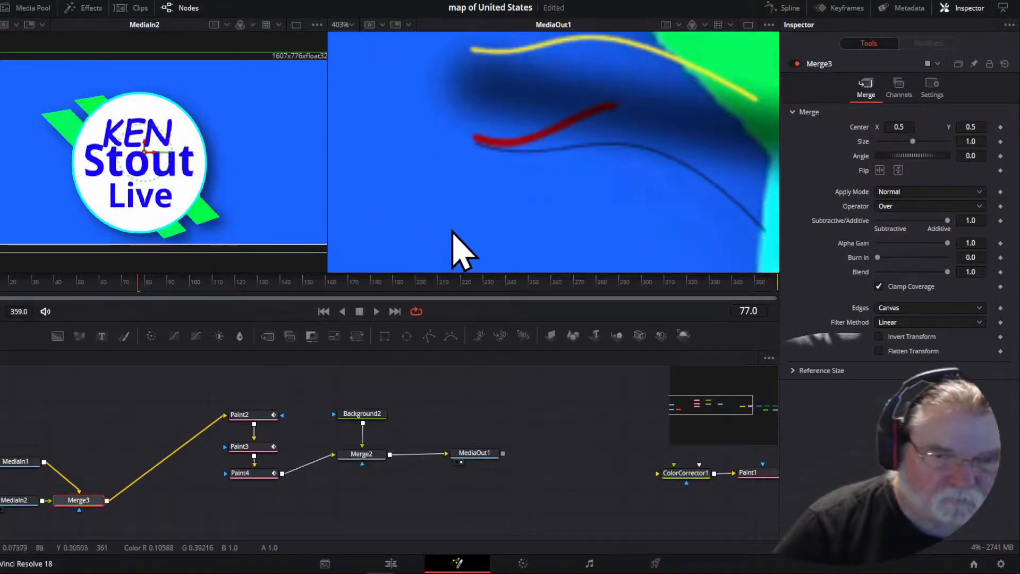
scroll(498, 181, "up", 1)
scroll(506, 201, "down", 10)
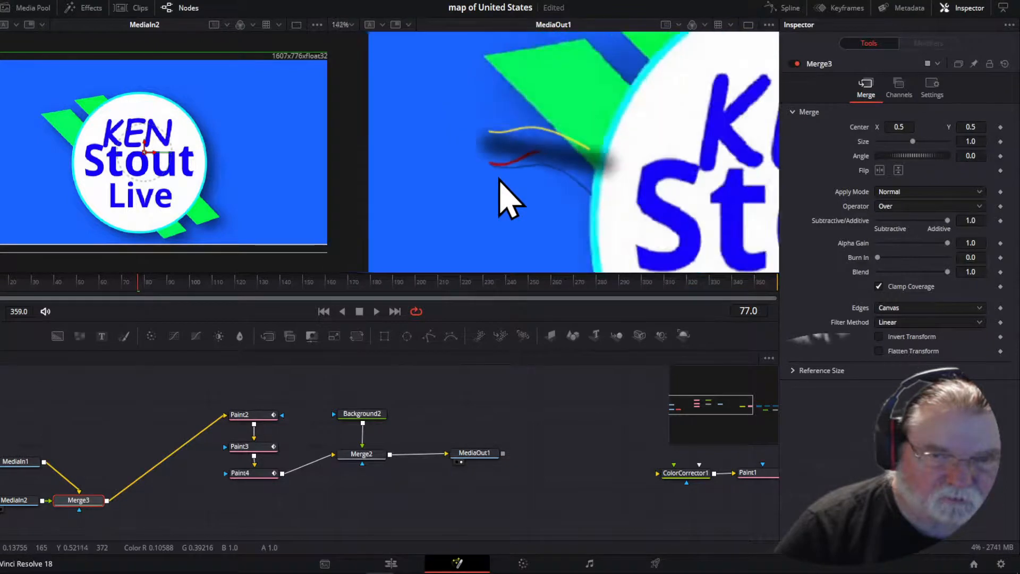
scroll(504, 197, "down", 1)
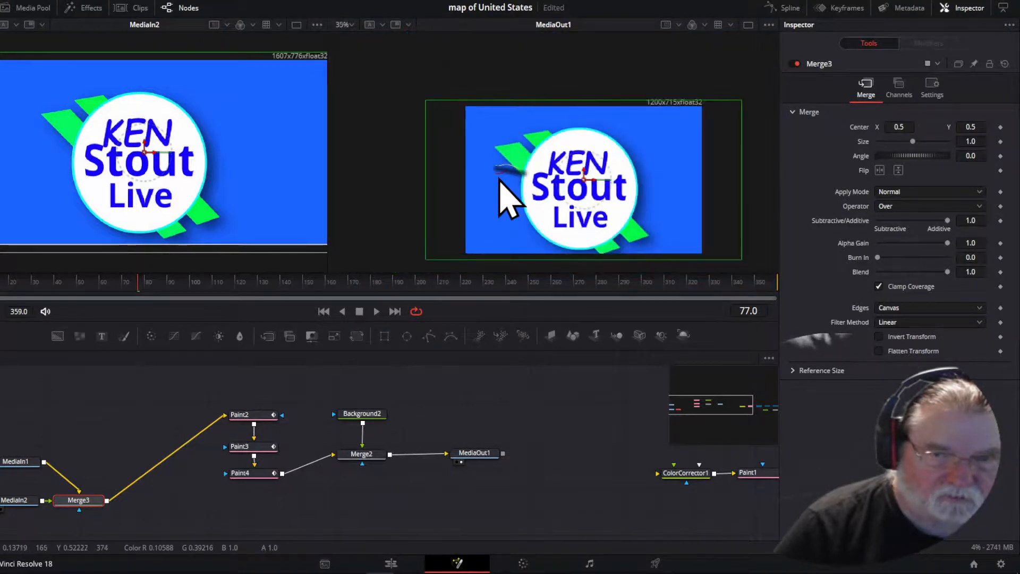
scroll(505, 198, "up", 2)
scroll(500, 181, "down", 2)
scroll(500, 181, "up", 1)
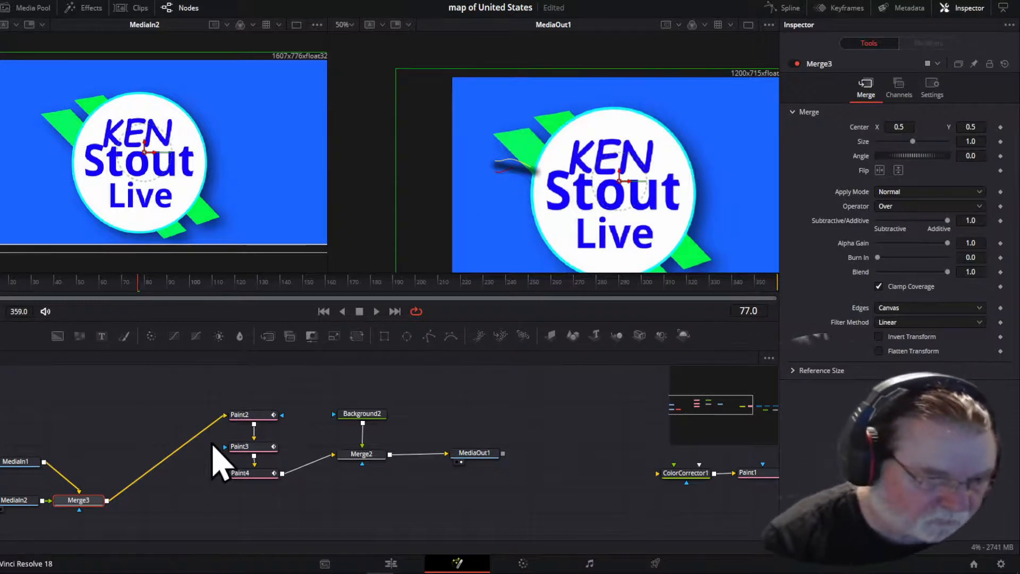
- Disconnect MediaIn1, MediaIn2 and Paint2 from Merge3, and move Merge3 above MediaIn1
left_click(70, 483)
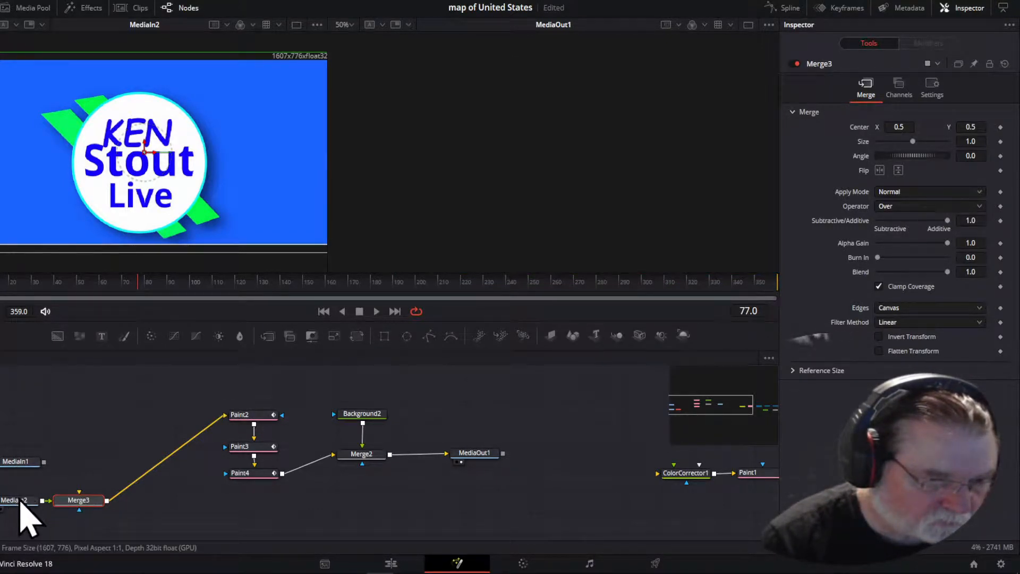
left_click_drag(21, 503, 1, 502)
left_click(3, 502)
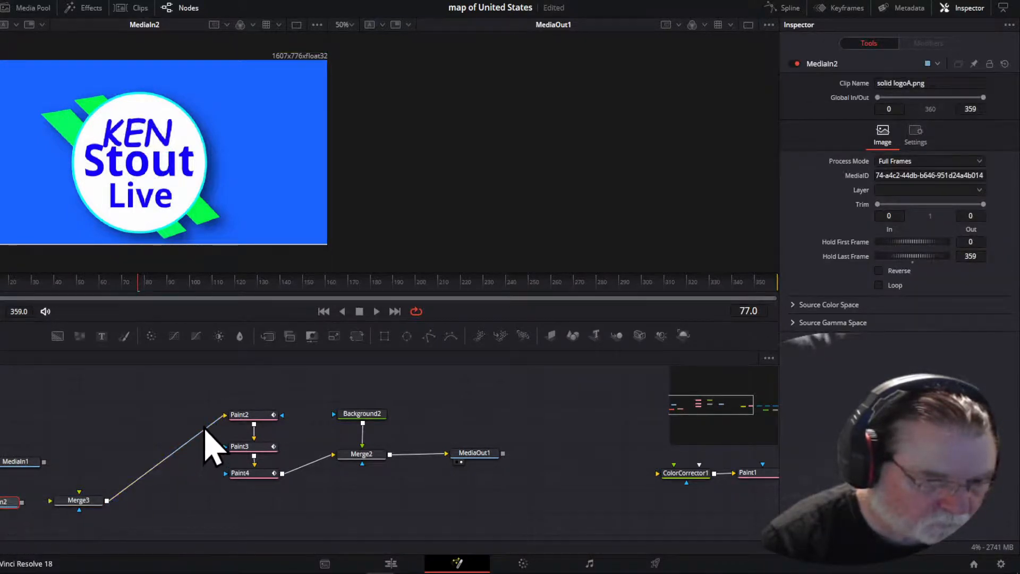
left_click(209, 447)
mouse_move(80, 502)
left_mouse_down()
mouse_move(73, 424)
mouse_move(81, 422)
left_mouse_up()
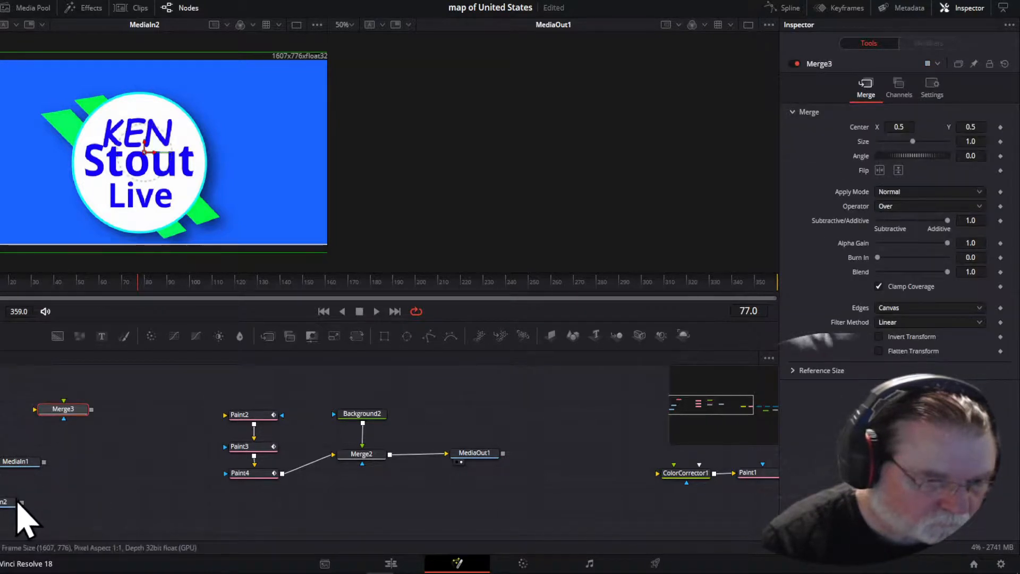
- Connect the logo's MediaIn2 node directly to Paint2's background input
mouse_move(22, 503)
left_mouse_down()
mouse_move(205, 437)
mouse_move(217, 419)
left_mouse_up()
left_click_drag(237, 417, 259, 416)
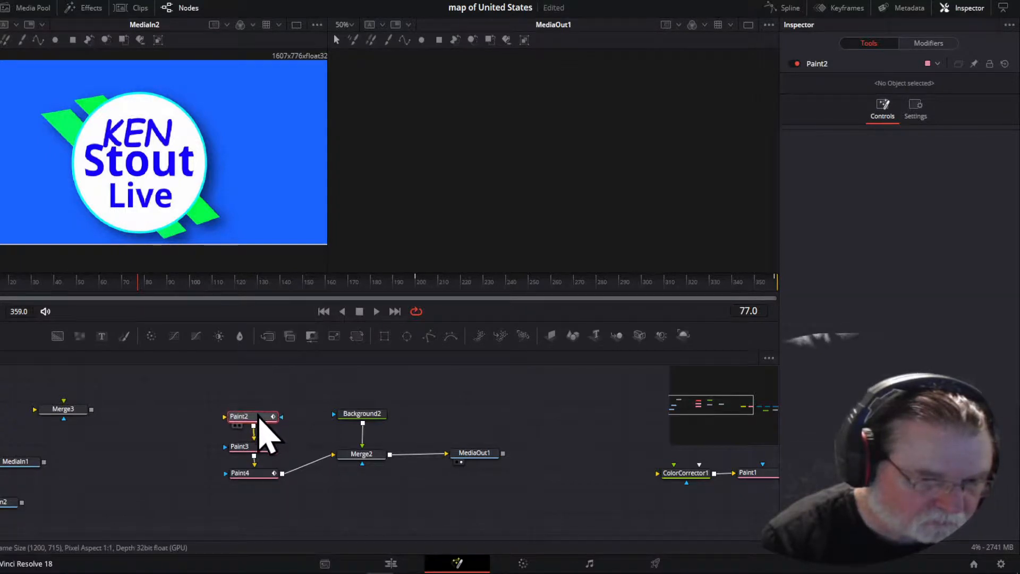
left_click_drag(22, 503, 253, 424)
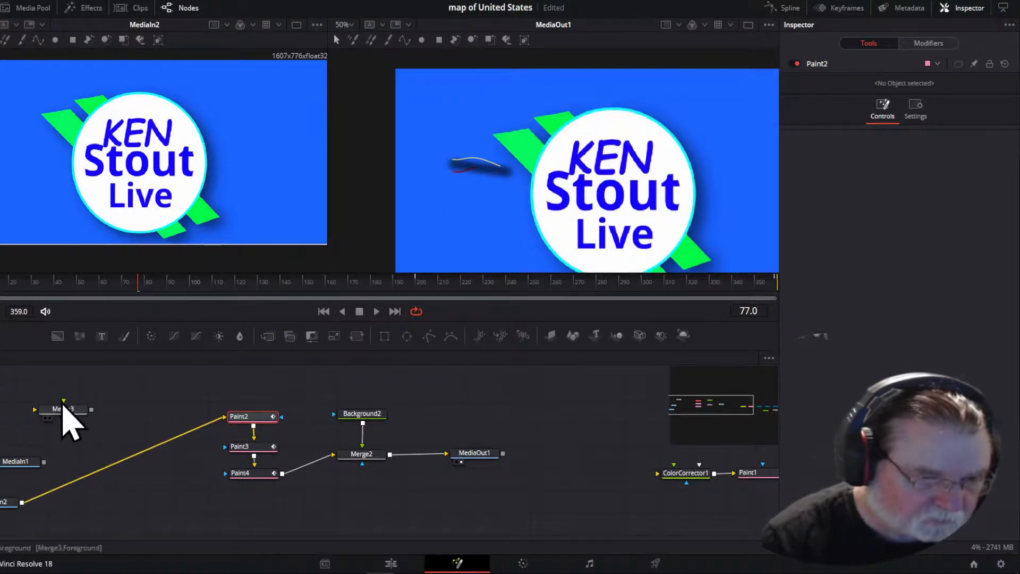
- Merge MediaIn1 as foreground over MediaIn2 with a new Merge node feeding Paint2, and delete the unused Merge3 node
left_click_drag(65, 412, 210, 527)
left_click_drag(44, 463, 27, 503)
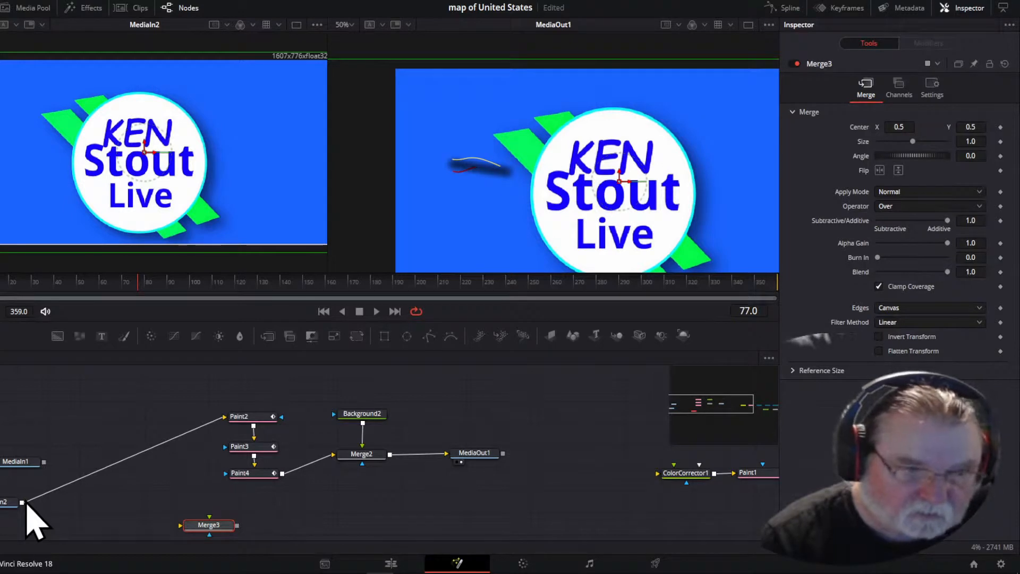
mouse_move(44, 462)
left_mouse_down()
mouse_move(55, 505)
mouse_move(22, 505)
left_mouse_up()
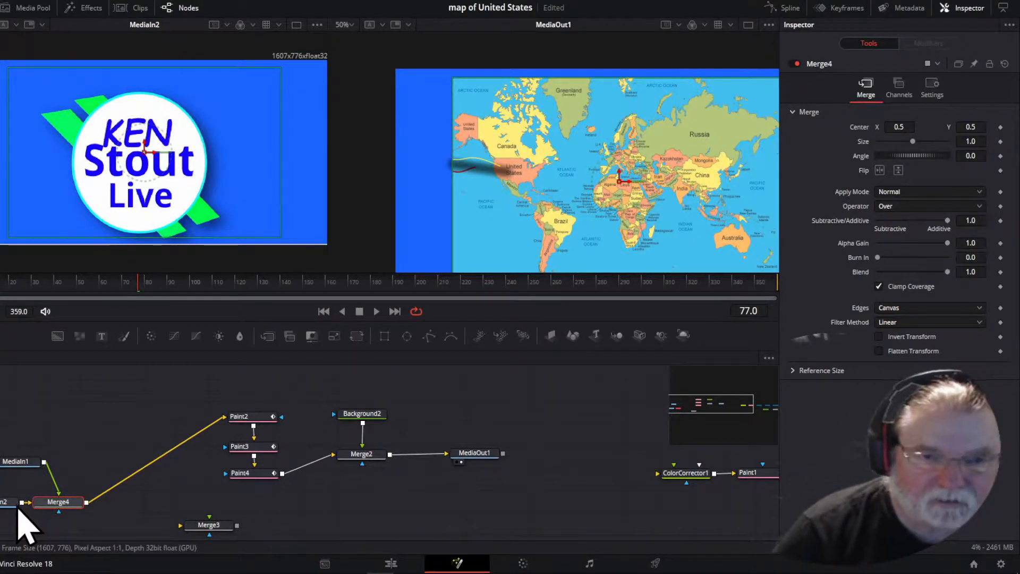
left_click(206, 526)
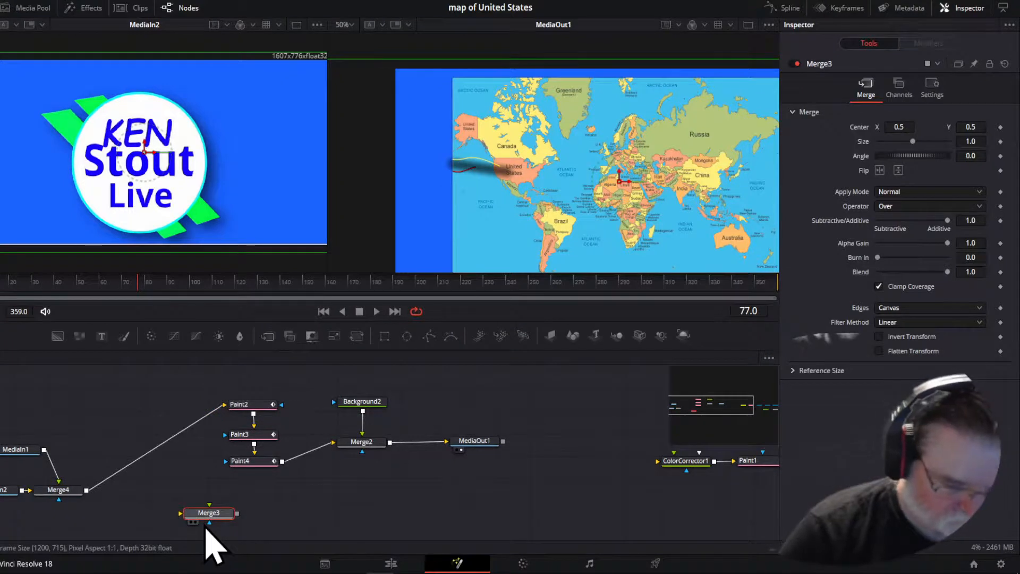
key("Delete")
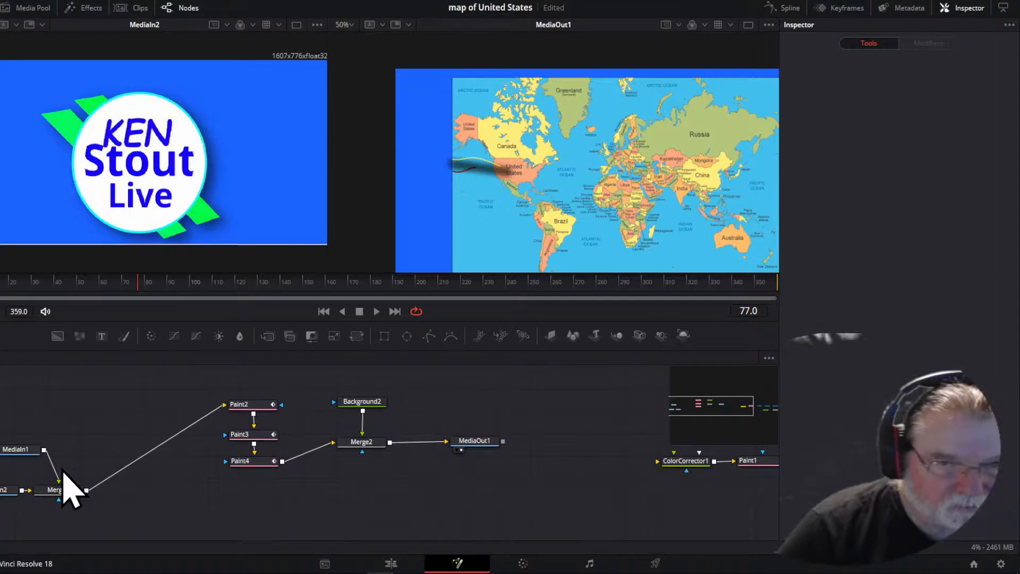
- Try shortening the global in and out range of the logo's MediaIn2 node, and restore the range to 0 and 359
left_click(6, 491)
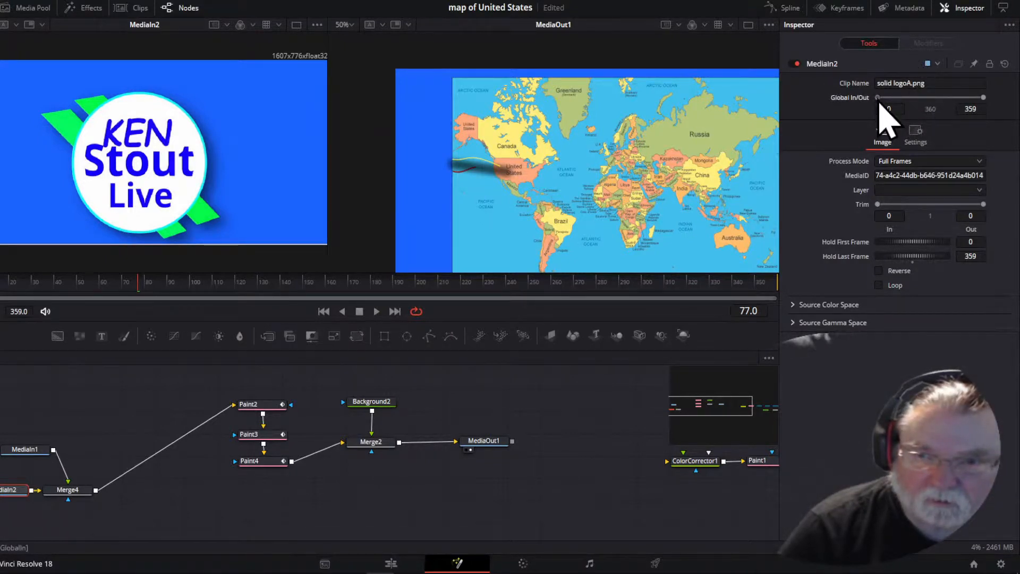
mouse_move(880, 101)
left_mouse_down()
mouse_move(926, 101)
mouse_move(874, 107)
left_mouse_up()
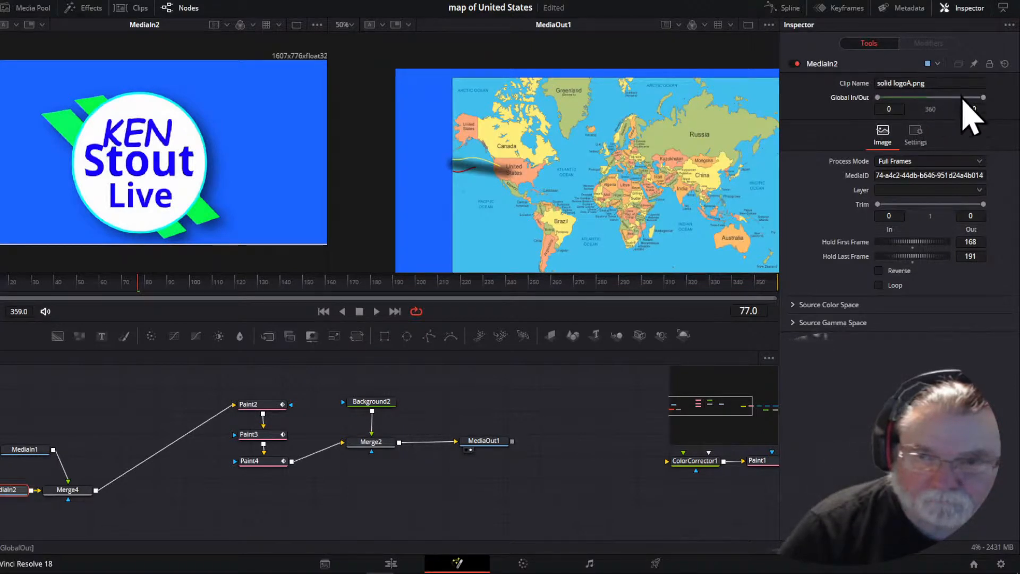
mouse_move(984, 97)
left_mouse_down()
mouse_move(907, 102)
mouse_move(986, 102)
left_mouse_up()
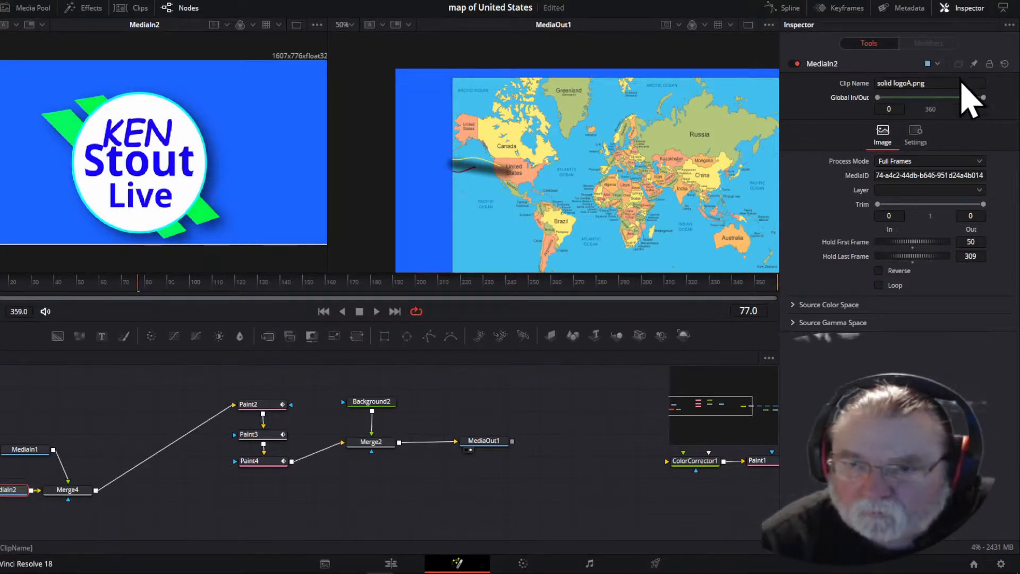
left_click(819, 65)
left_click(819, 64)
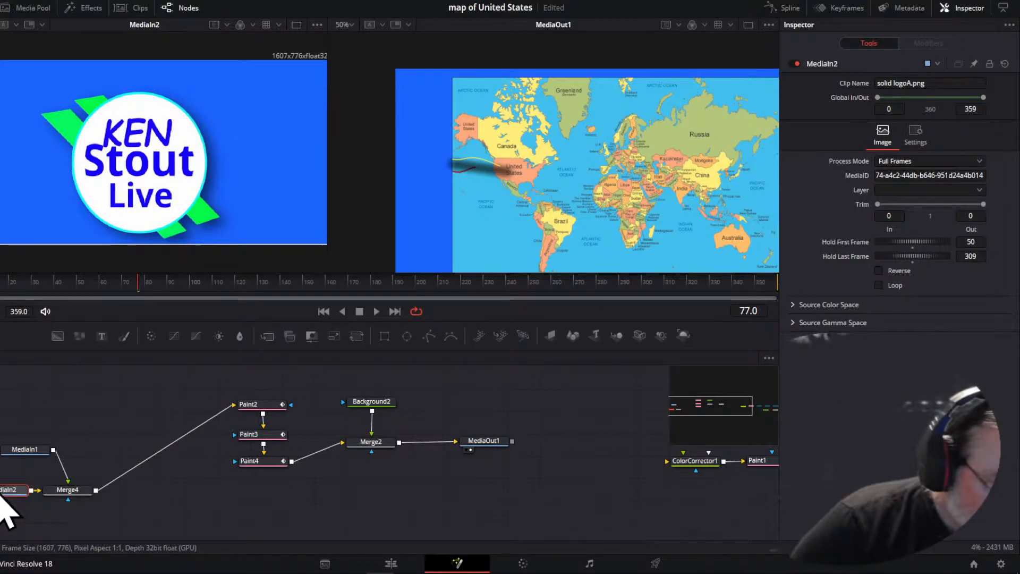
- Try shrinking the map to a size of 0.66 in Merge4, and reset the size to 1.0
mouse_move(2, 499)
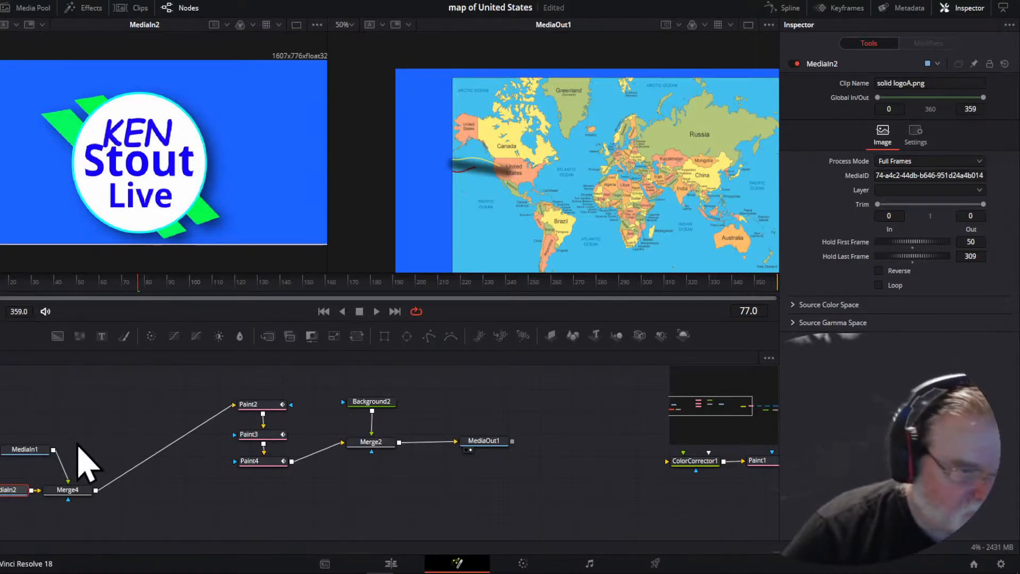
left_click(21, 452)
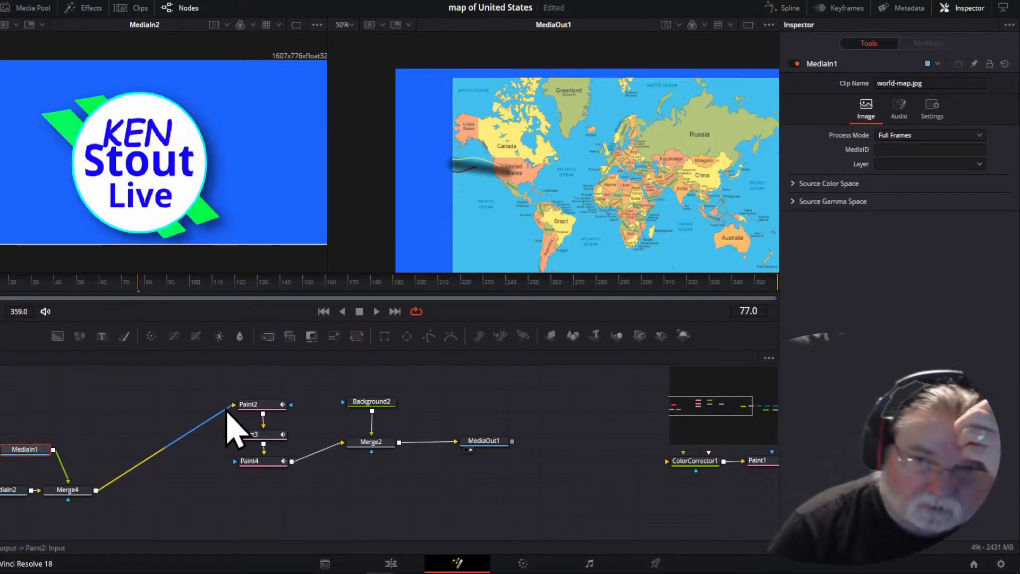
left_click(63, 492)
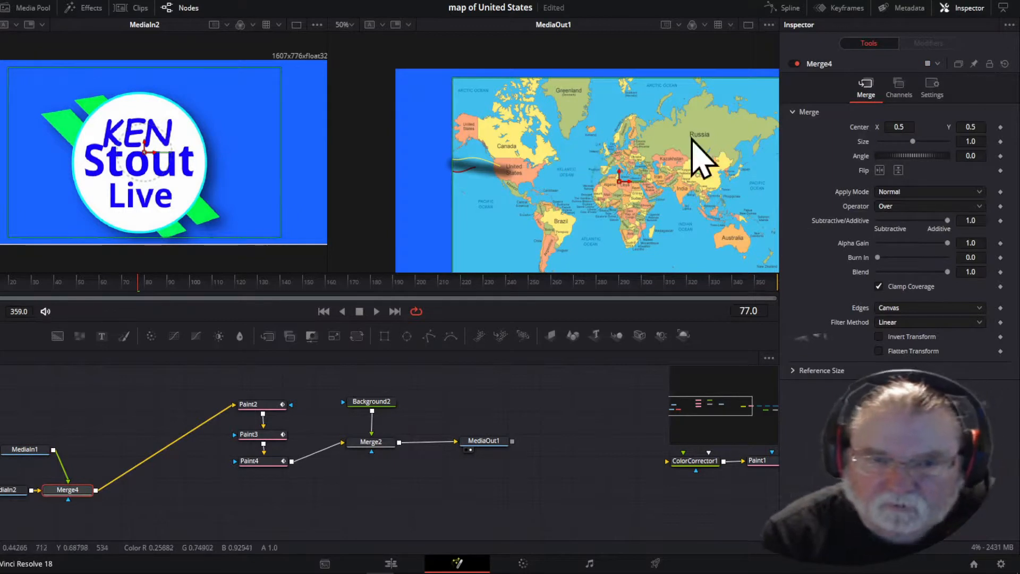
mouse_move(913, 142)
left_mouse_down()
mouse_move(887, 144)
mouse_move(905, 150)
left_mouse_up()
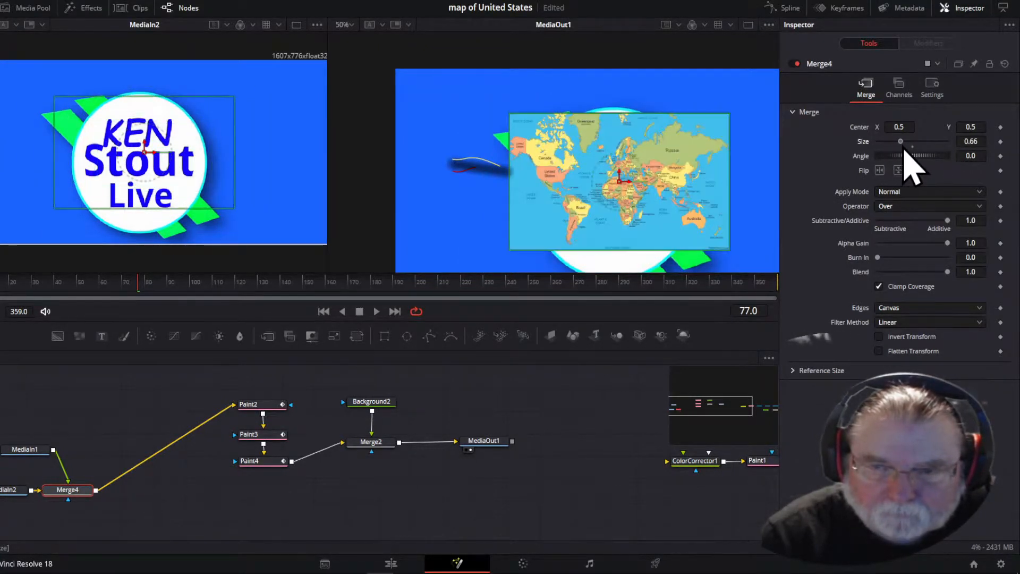
double_click(861, 143)
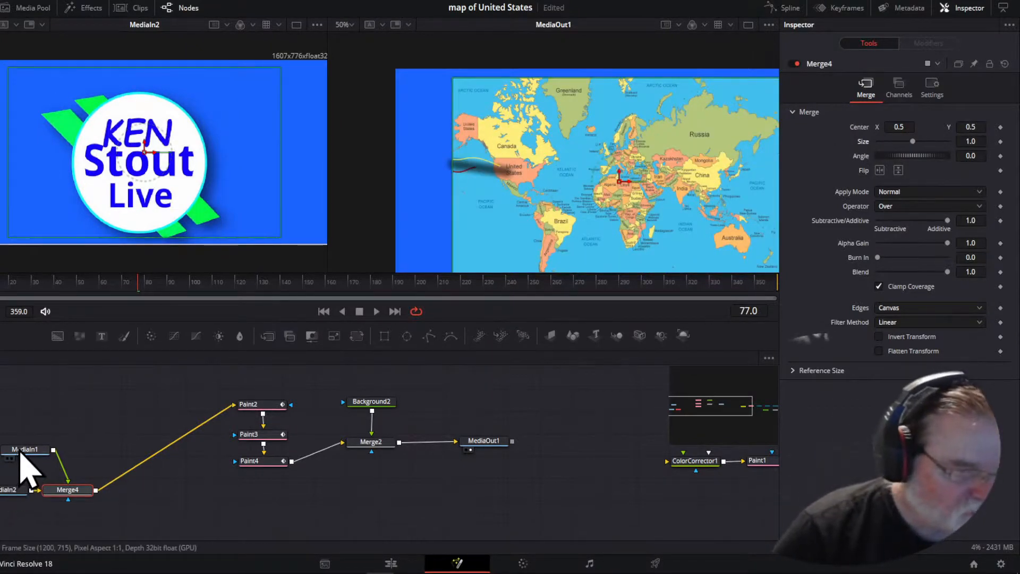
- Move MediaIn1 and MediaIn2 above Merge4, and insert a new Merge node between MediaIn2 and Merge4
left_click_drag(21, 452, 65, 408)
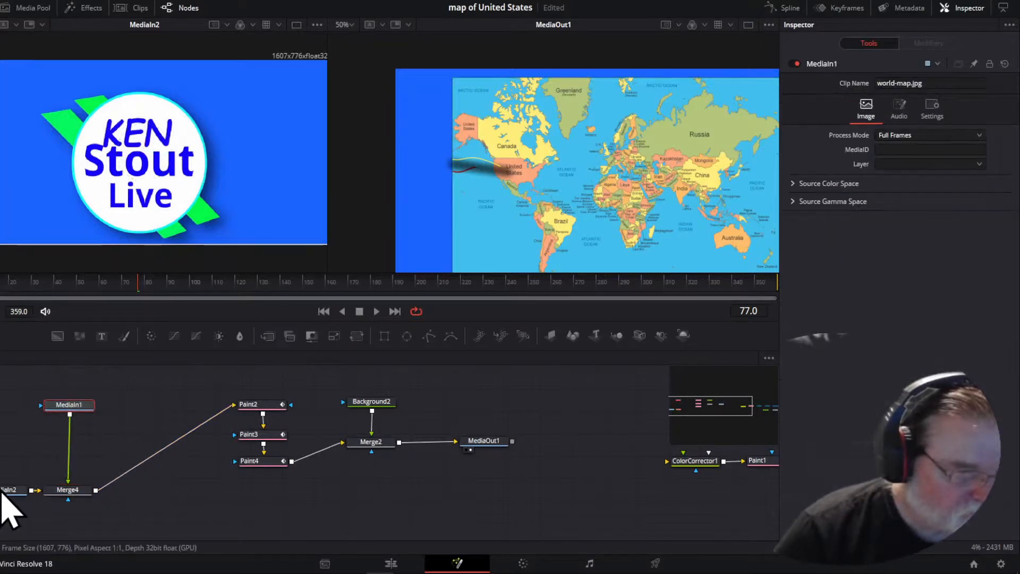
left_click_drag(2, 494, 3, 435)
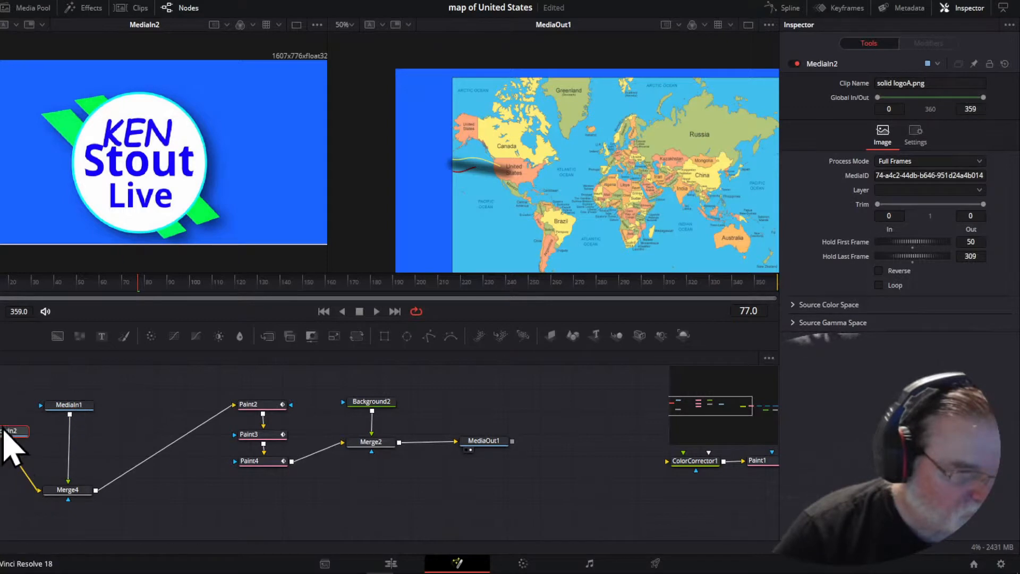
left_click(268, 336)
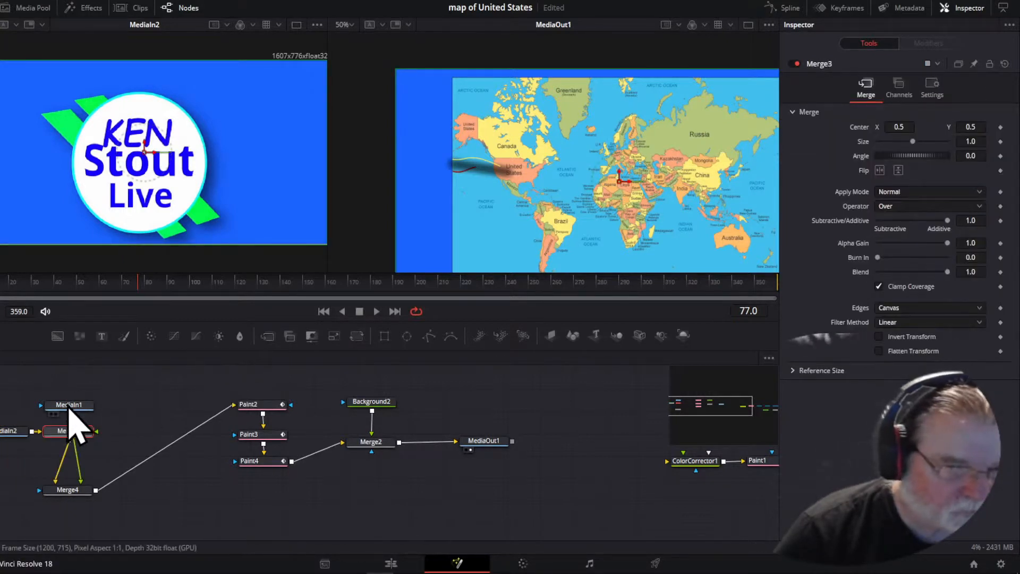
- Rearrange the nodes so MediaIn1 sits directly below Merge4 and Merge3 sits directly above it
left_click_drag(69, 408, 91, 390)
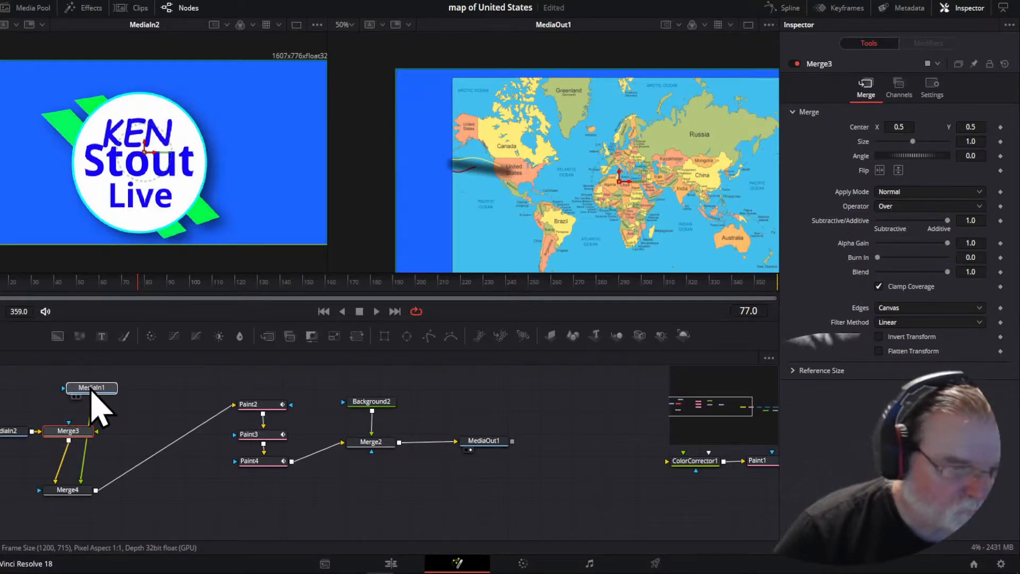
left_click(93, 391)
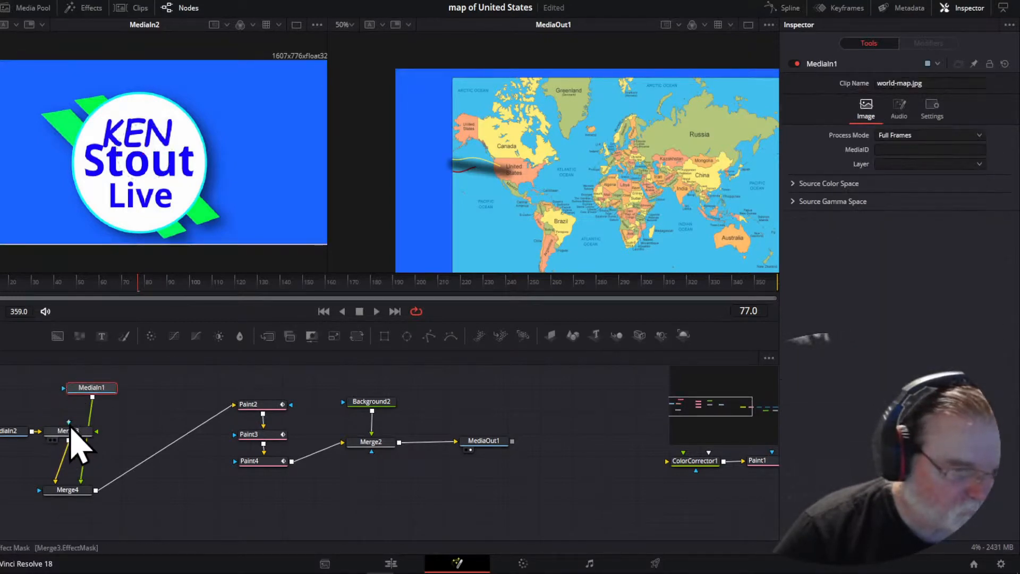
left_click_drag(70, 432, 58, 432)
left_click_drag(100, 389, 74, 512)
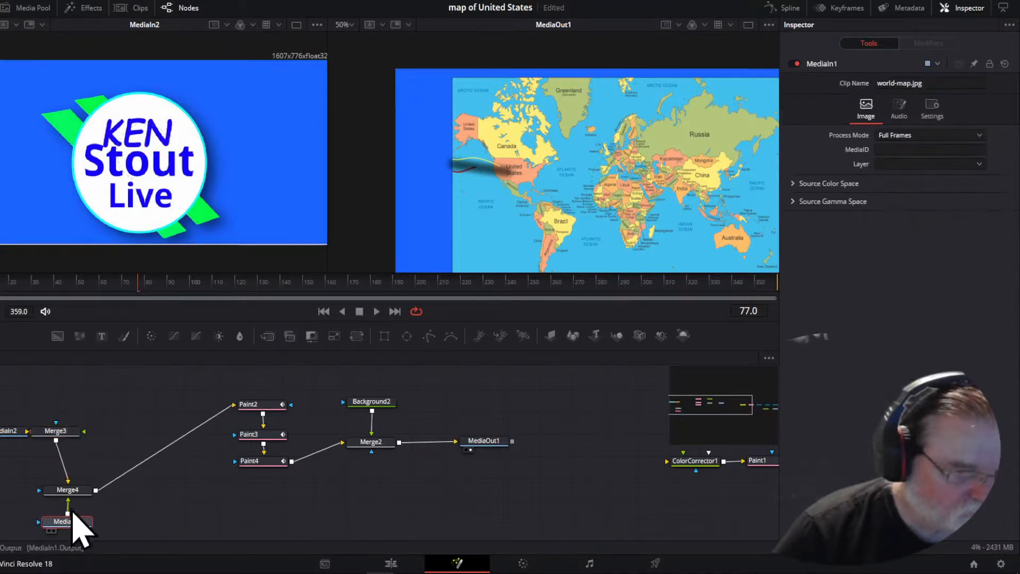
left_click_drag(55, 433, 69, 431)
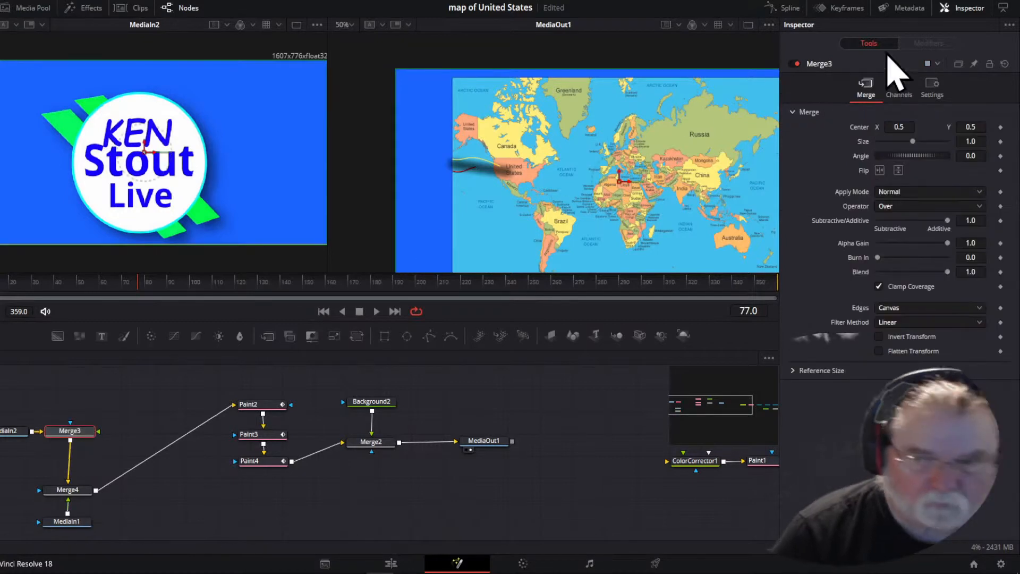
- Set Merge3's size to 0.53, and briefly select the Paint2, Paint3 and Paint4 nodes together
left_click_drag(913, 142, 897, 144)
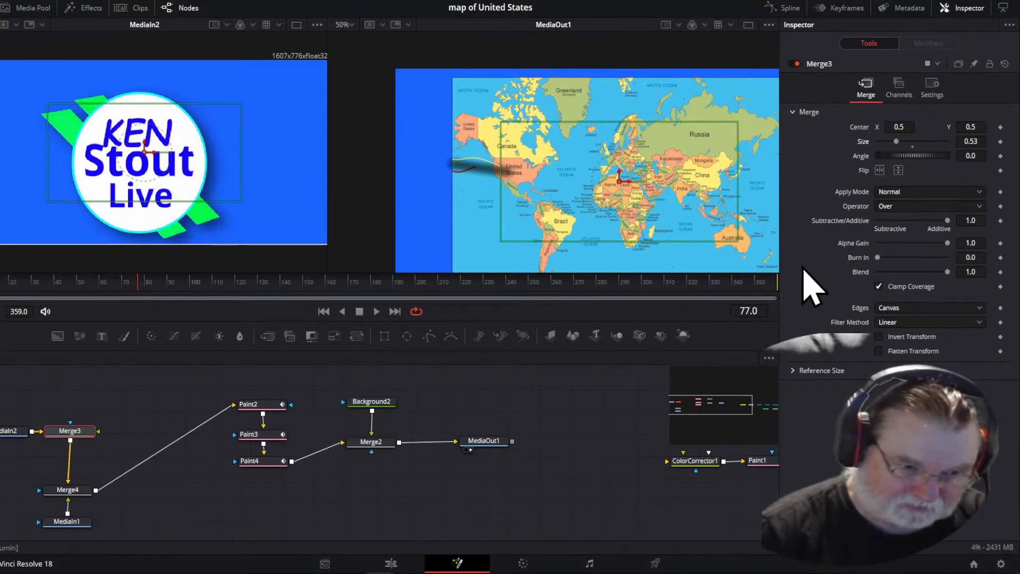
mouse_move(214, 383)
left_mouse_down()
mouse_move(296, 404)
mouse_move(292, 506)
mouse_move(332, 508)
left_mouse_up()
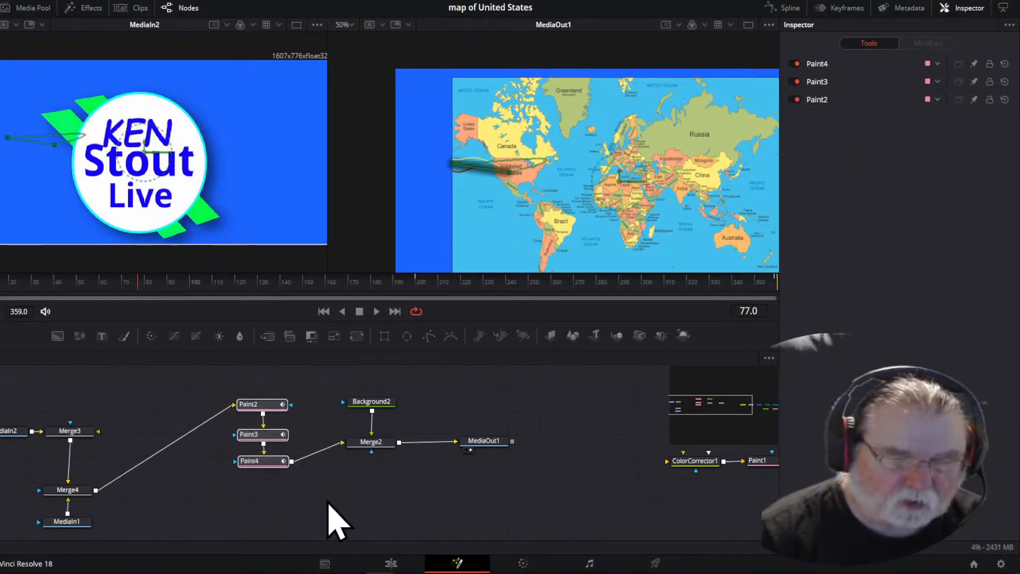
left_click(193, 506)
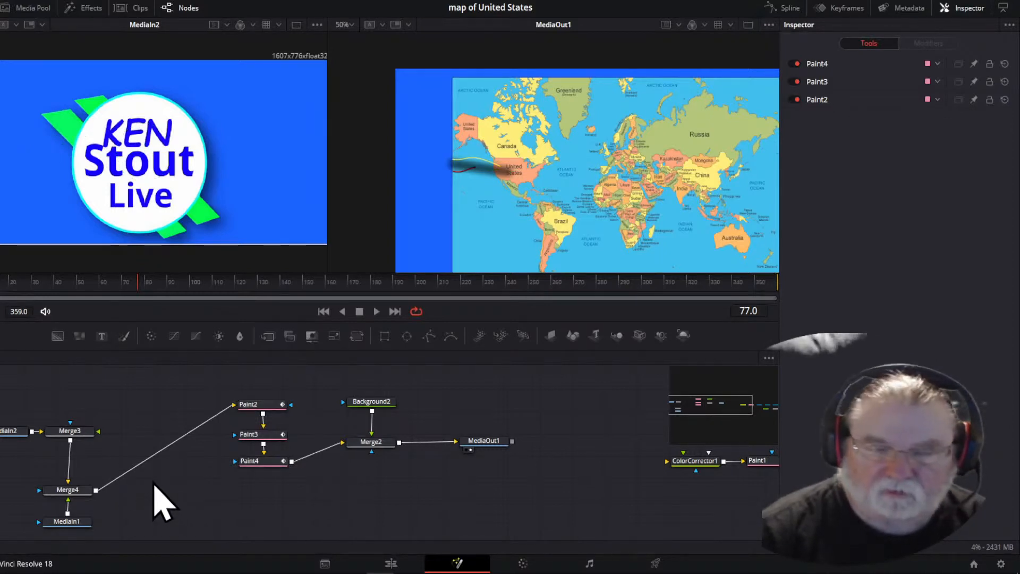